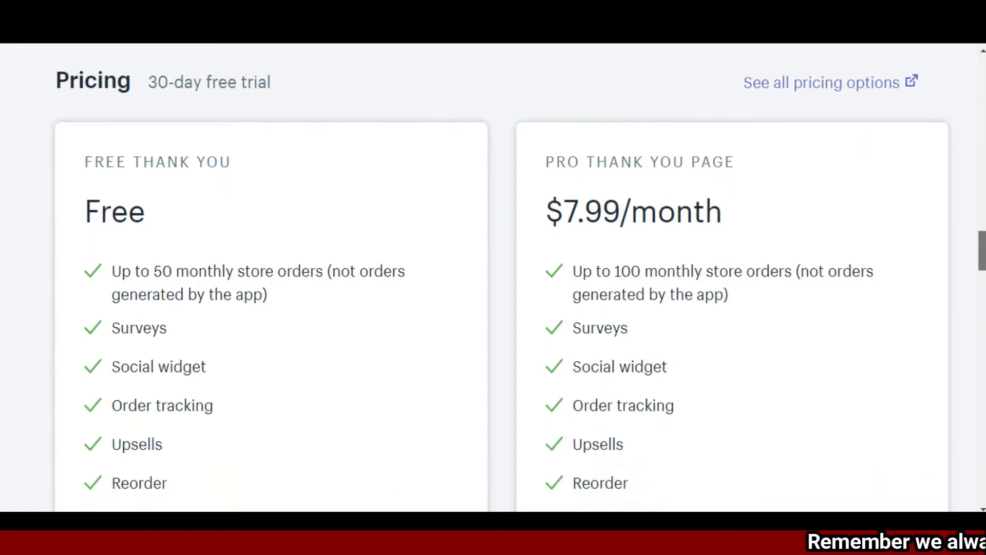
- Review the app listing's pricing plans, overall rating and most recent customer reviews
scroll(494, 278, "down", 3)
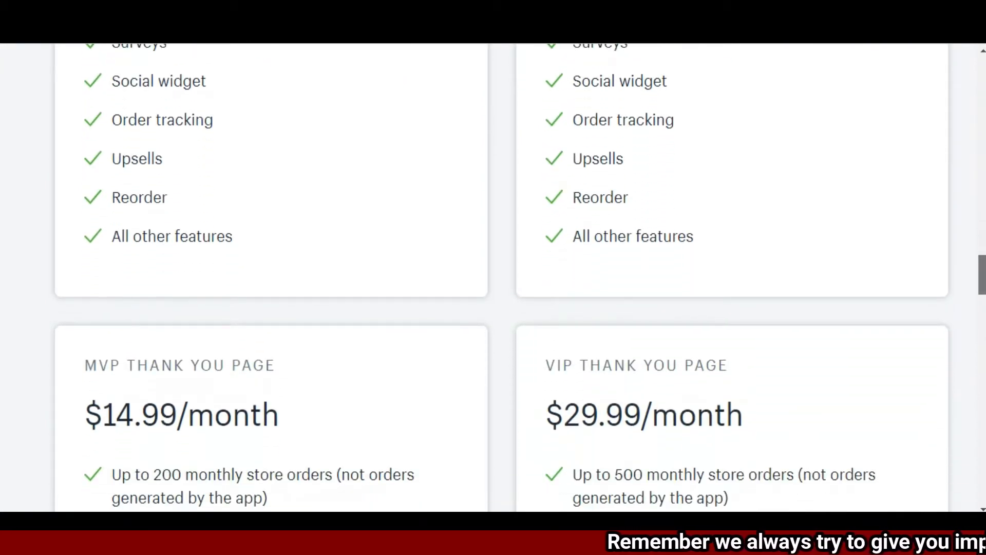
scroll(494, 278, "down", 4)
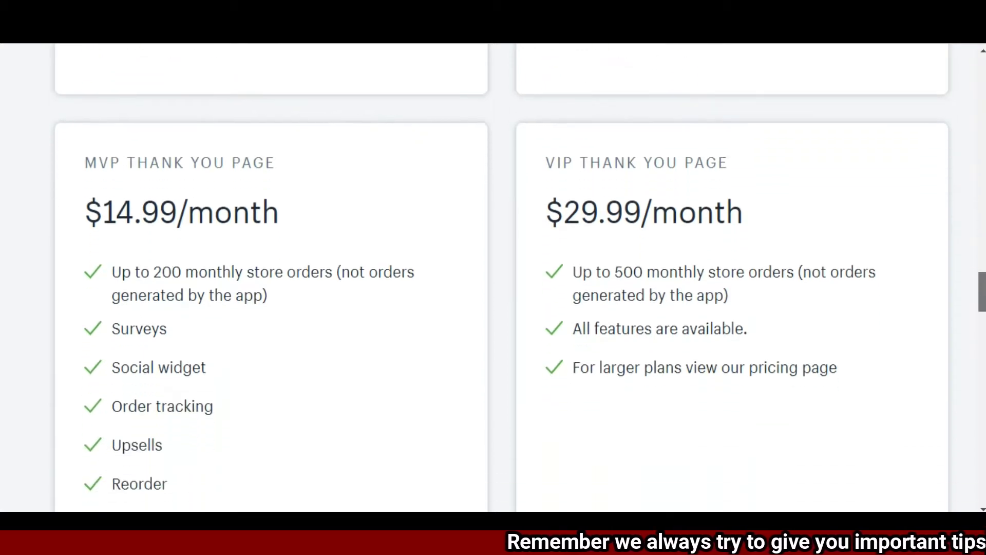
scroll(493, 277, "down", 3)
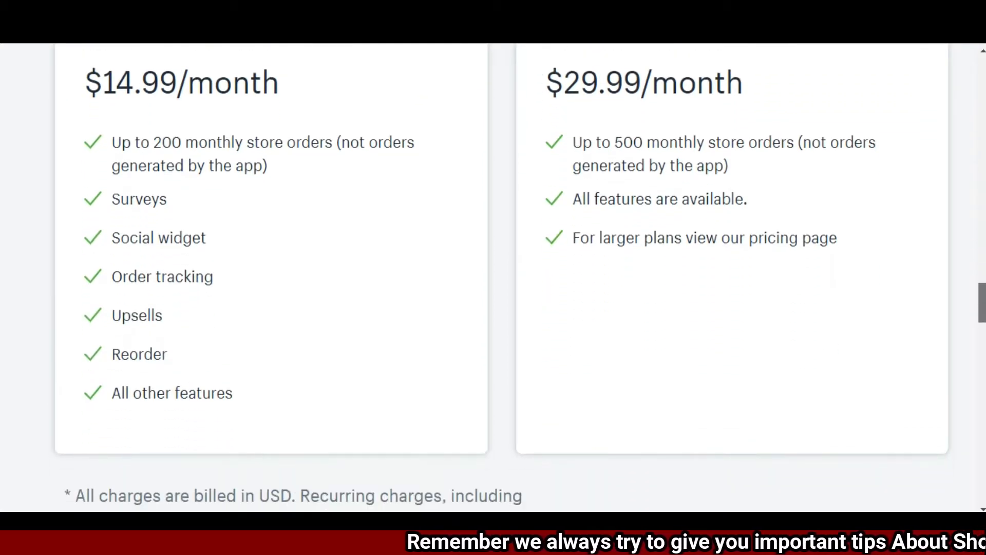
scroll(493, 277, "down", 6)
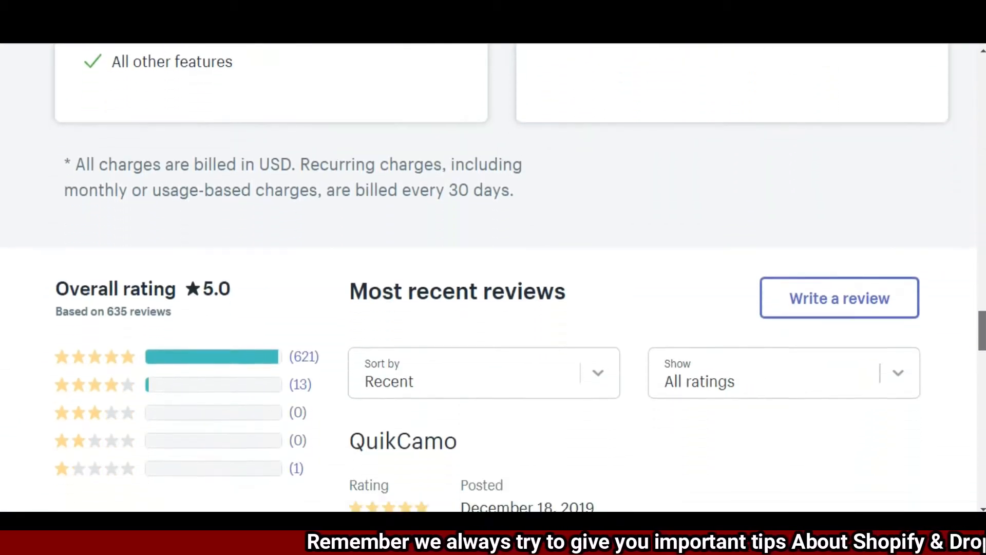
scroll(493, 277, "down", 7)
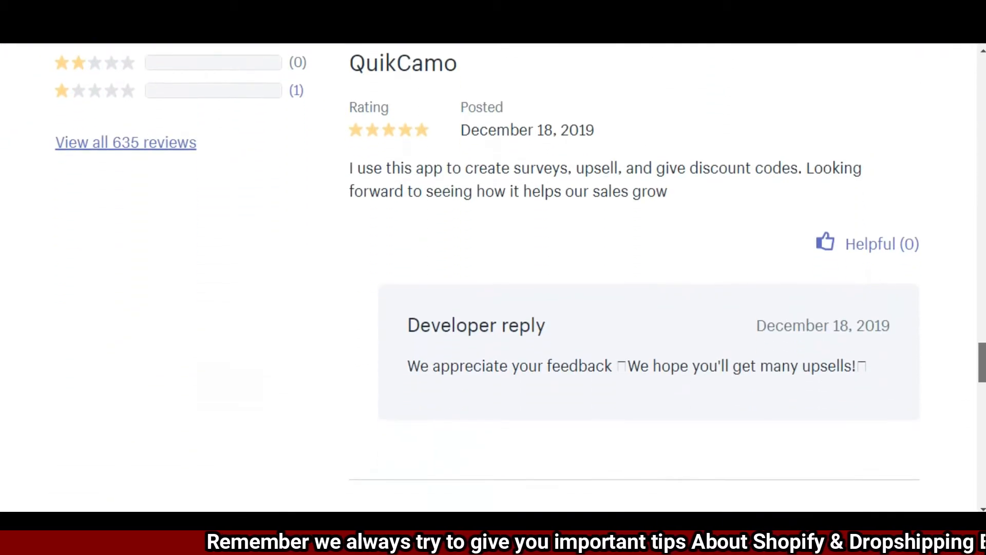
scroll(493, 278, "down", 7)
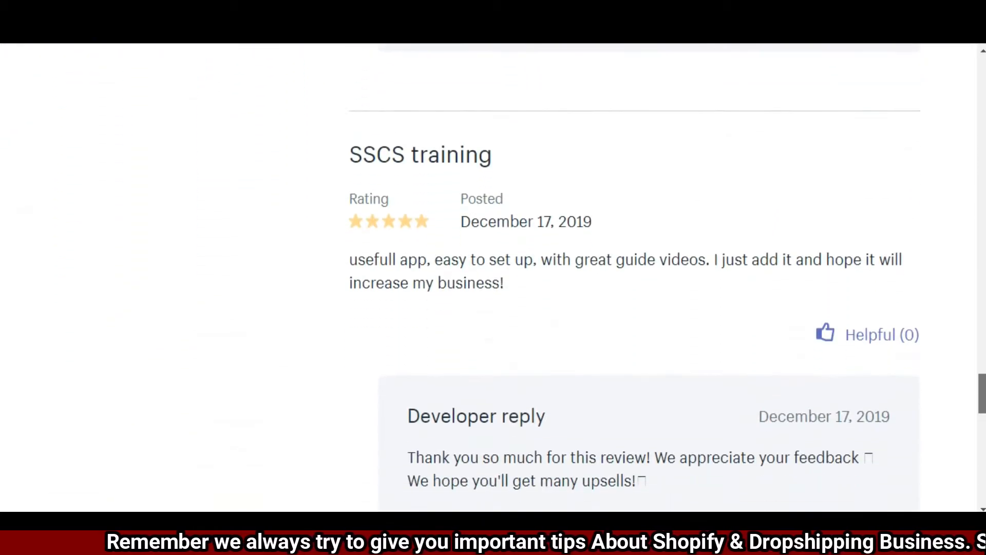
scroll(493, 277, "down", 11)
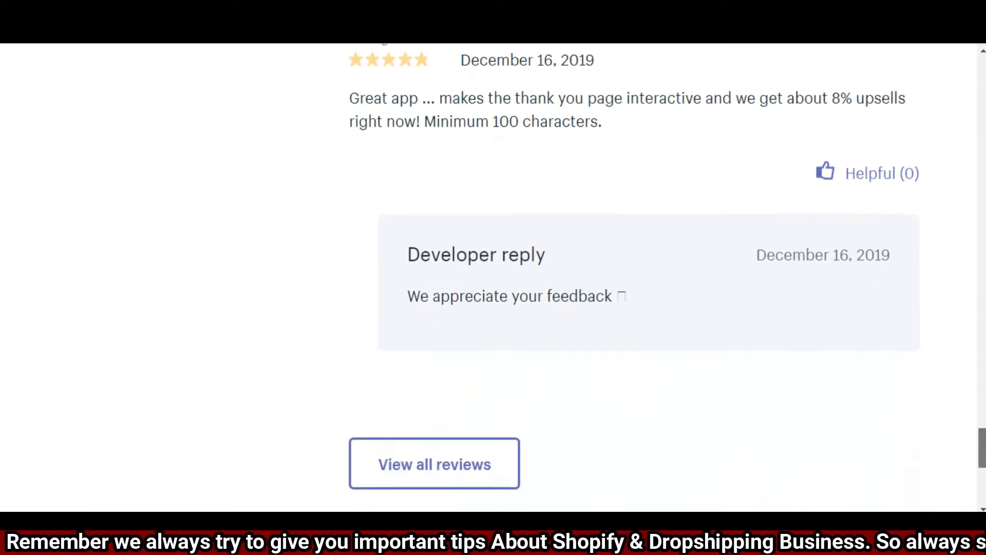
scroll(493, 278, "down", 2)
scroll(493, 278, "up", 7)
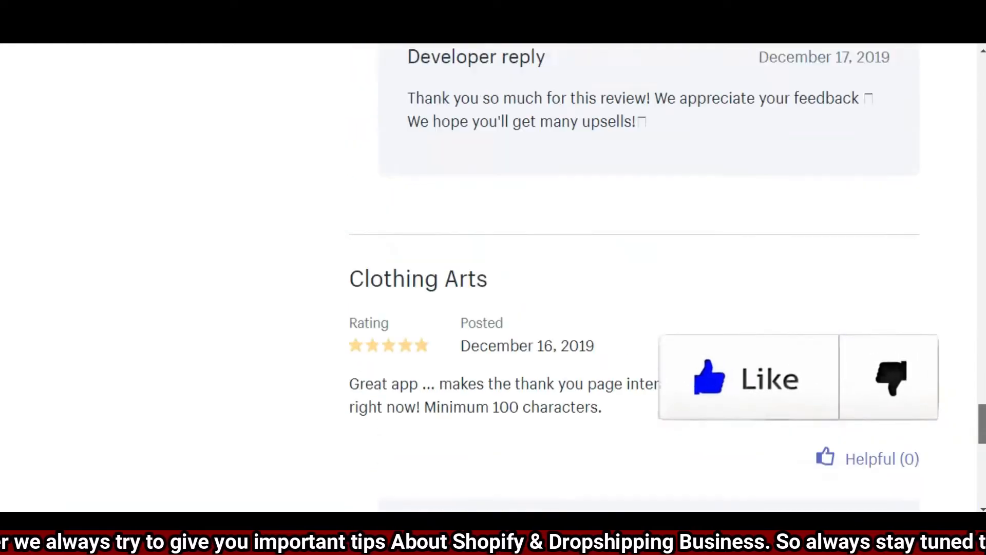
scroll(493, 277, "up", 18)
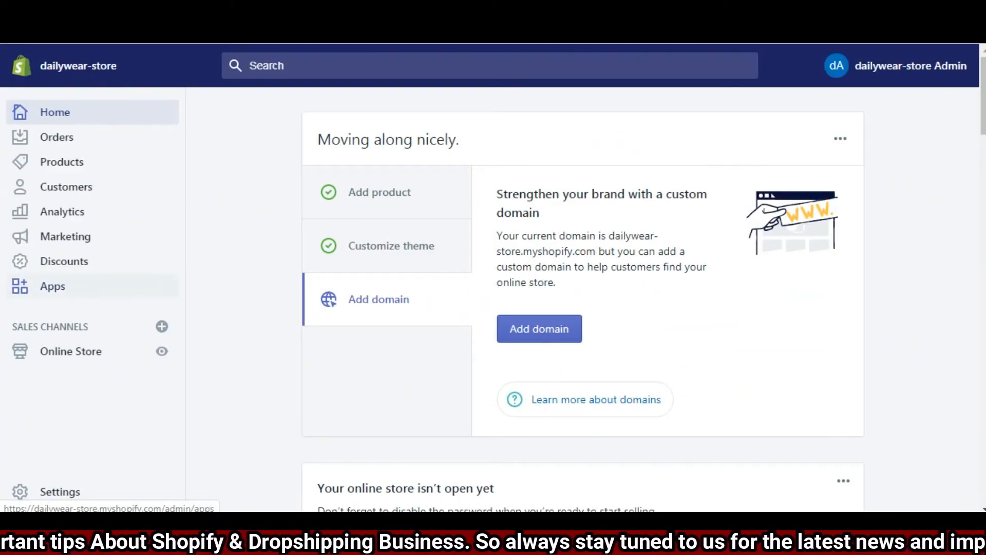
- Search the Shopify App Store for RECONVERT from the store's Apps page and open the ReConvert Upsell & Cross Sell listing
left_click(53, 286)
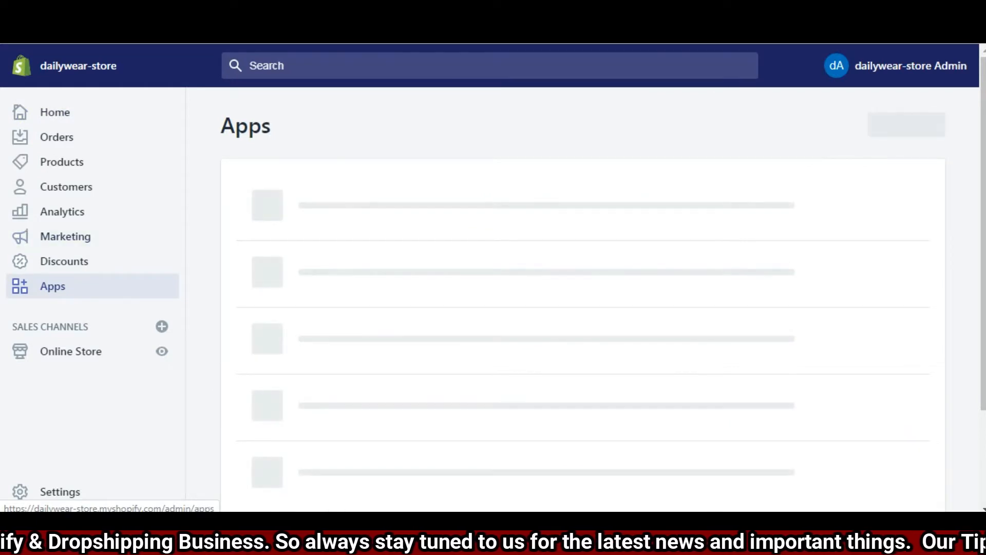
left_click(846, 123)
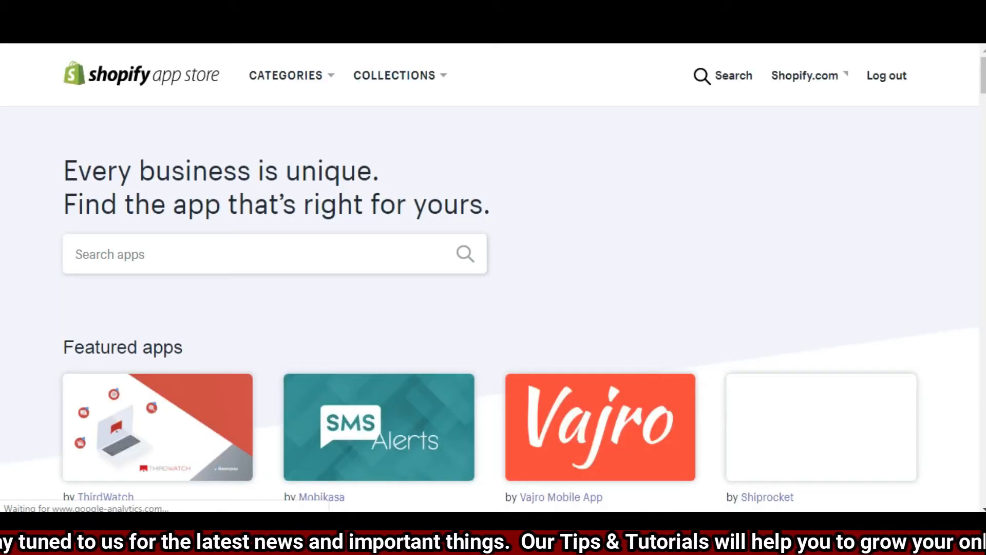
left_click(273, 252)
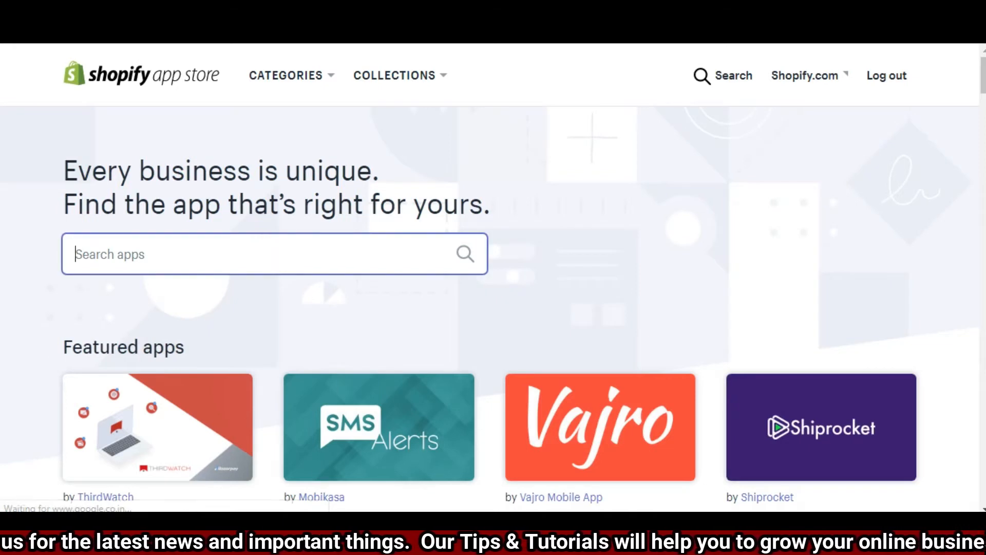
type("RECONVERT")
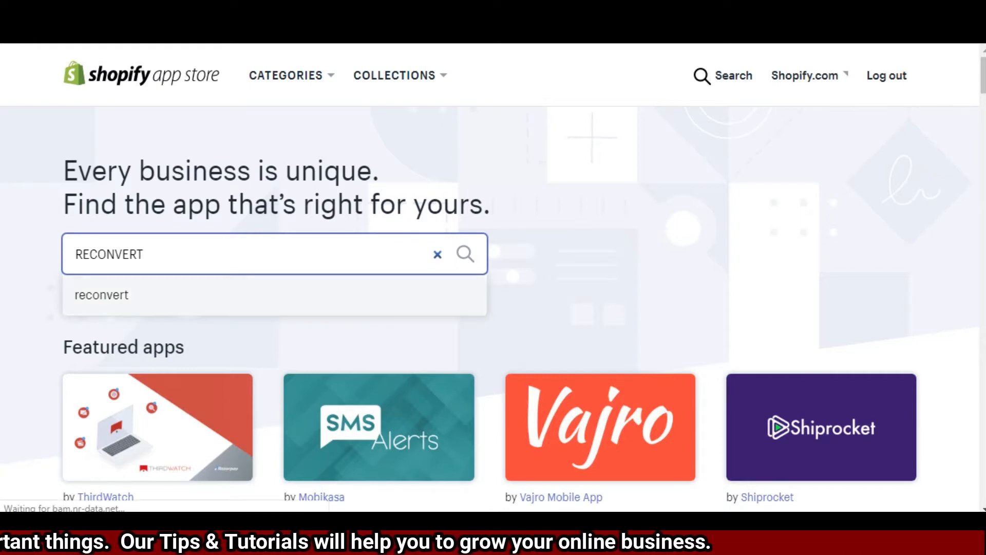
scroll(431, 287, "down", 1)
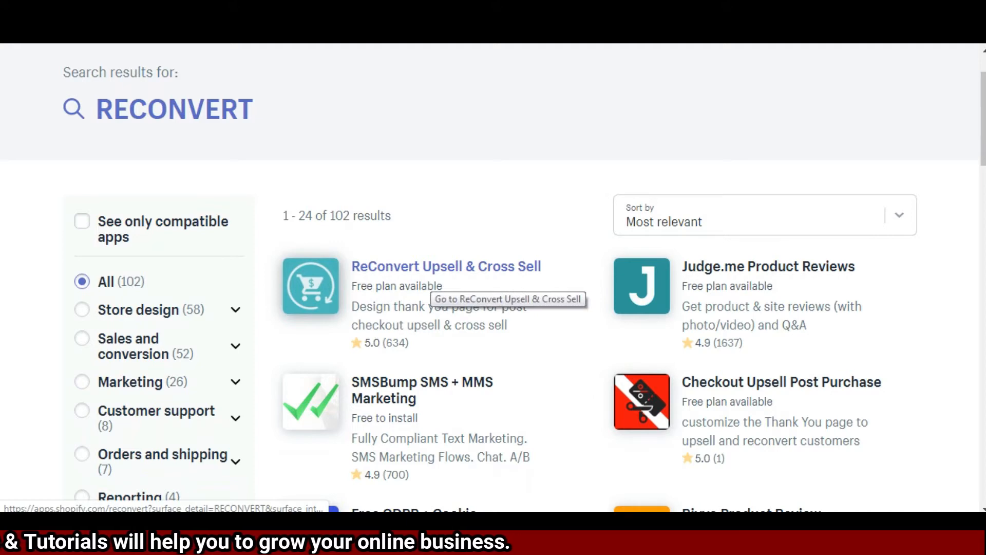
left_click(453, 264)
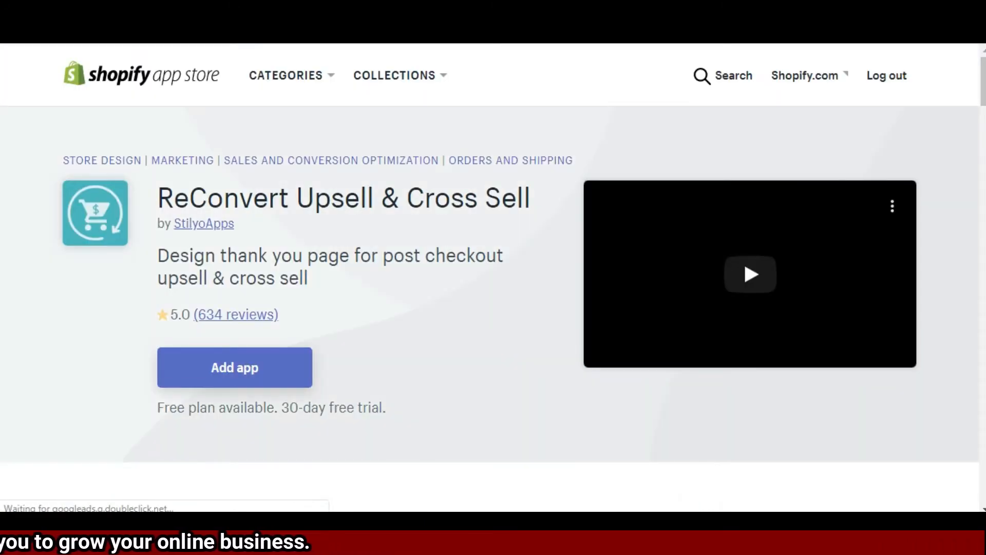
- Add the ReConvert app to the store, approve its installation and proceed past the welcome message
scroll(234, 315, "down", 1)
left_click(235, 315)
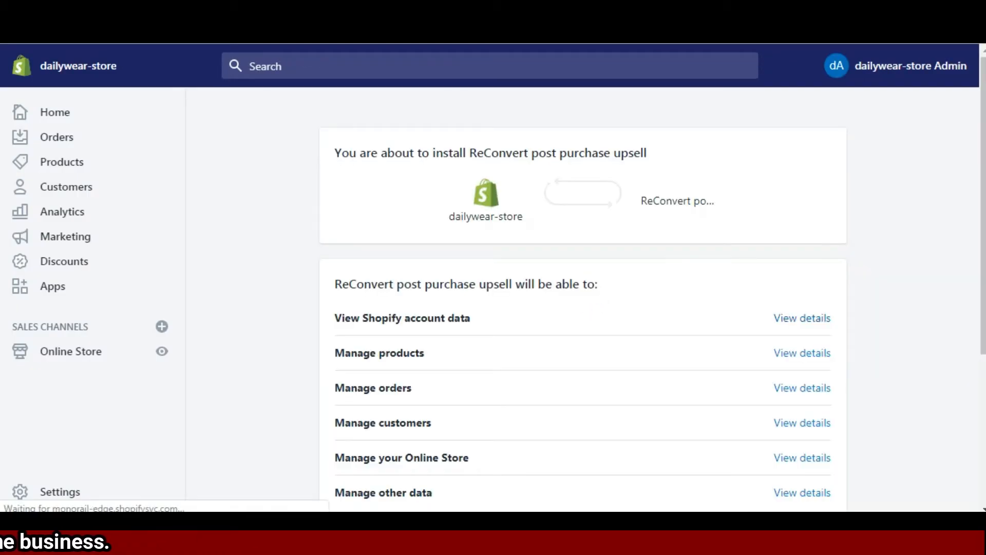
scroll(583, 298, "down", 5)
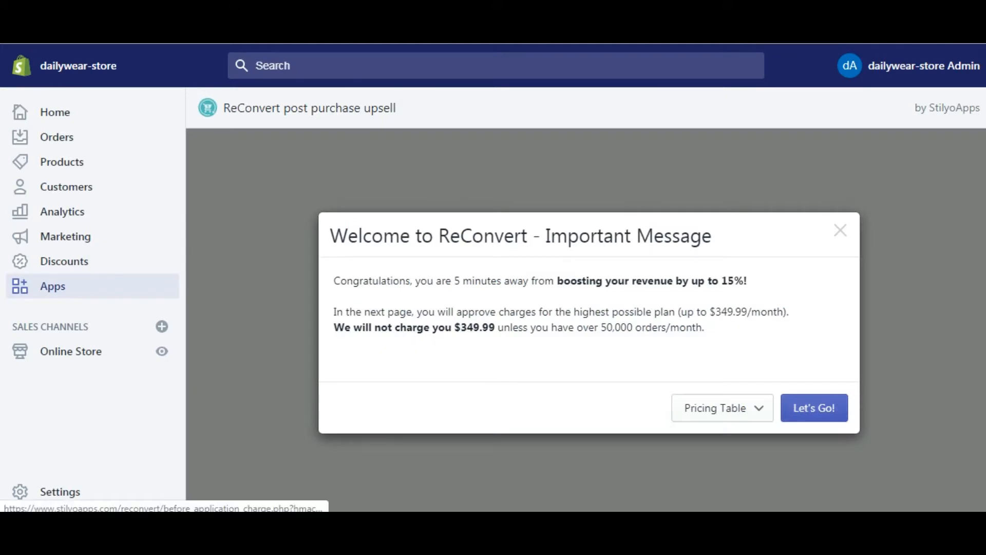
left_click(815, 407)
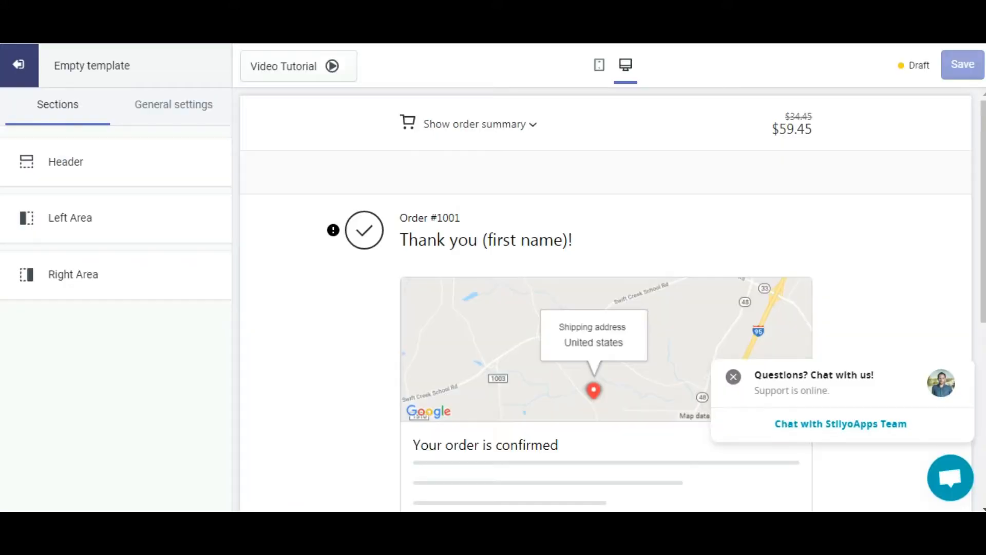
- Look through the empty template's thank-you page preview, its order greeting and the sections of the Left Area
scroll(606, 298, "down", 6)
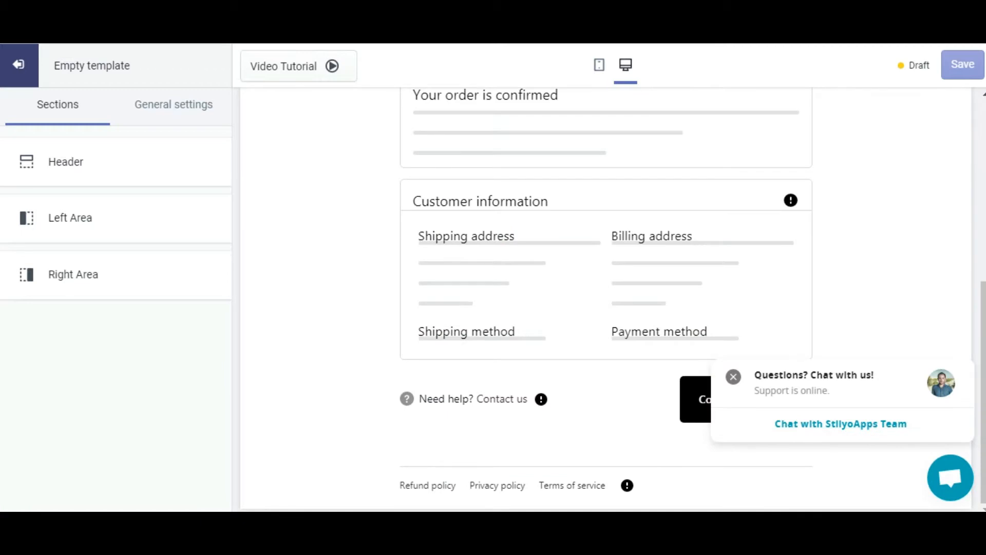
scroll(606, 298, "up", 6)
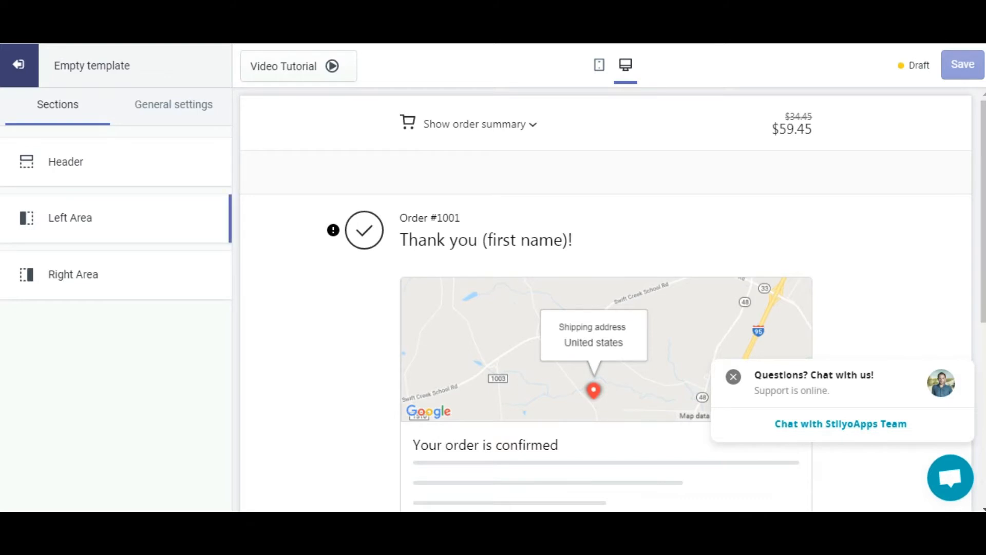
left_click(64, 218)
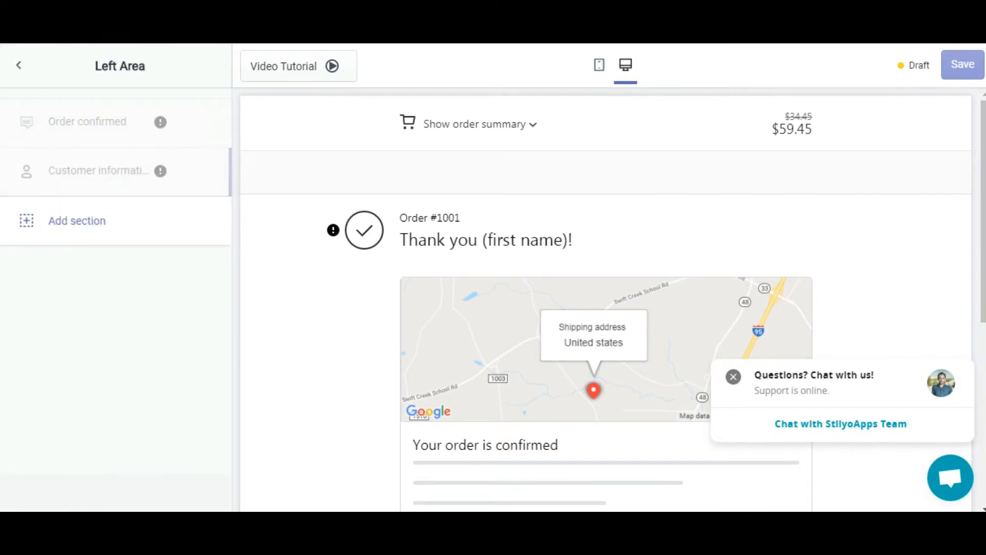
left_click(12, 69)
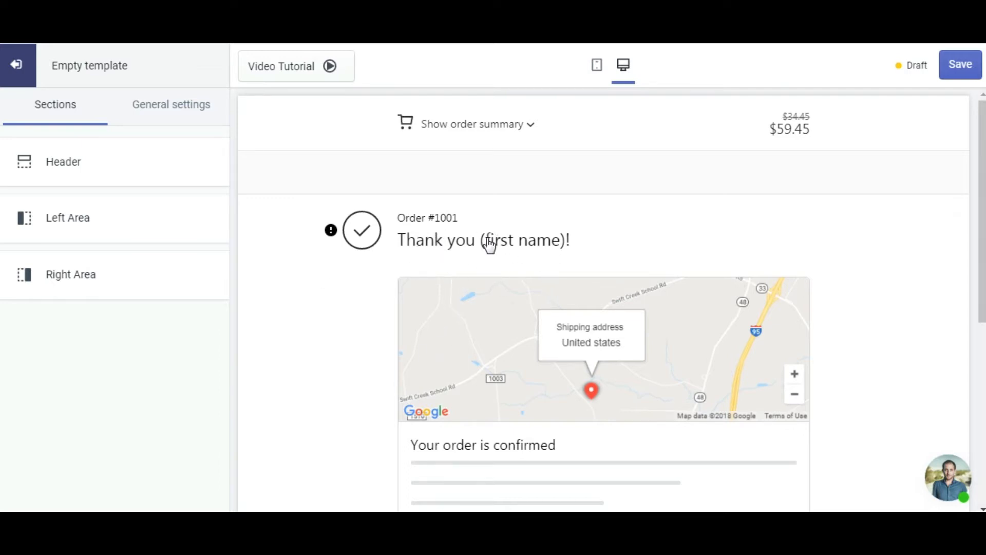
left_click_drag(487, 241, 562, 240)
left_click(517, 263)
triple_click(507, 246)
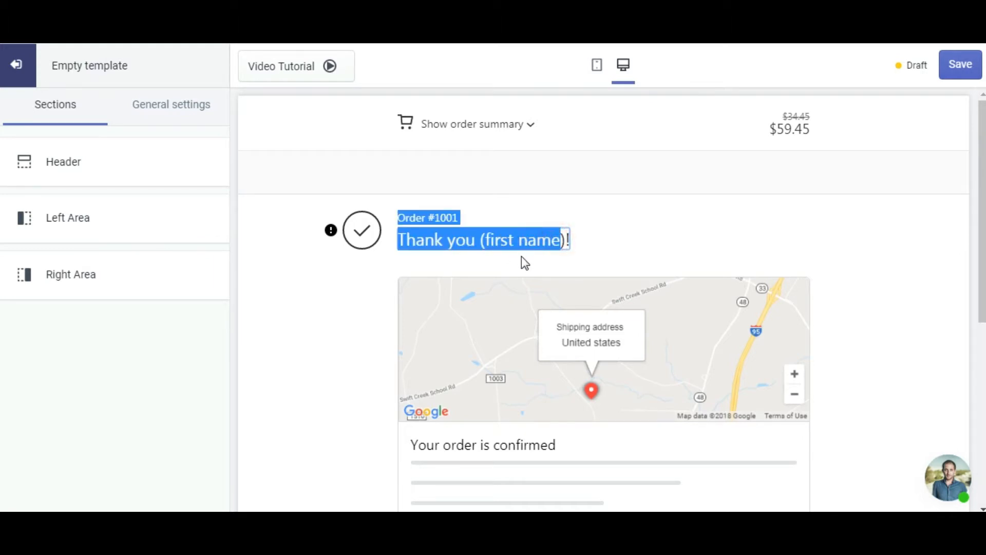
left_click(520, 259)
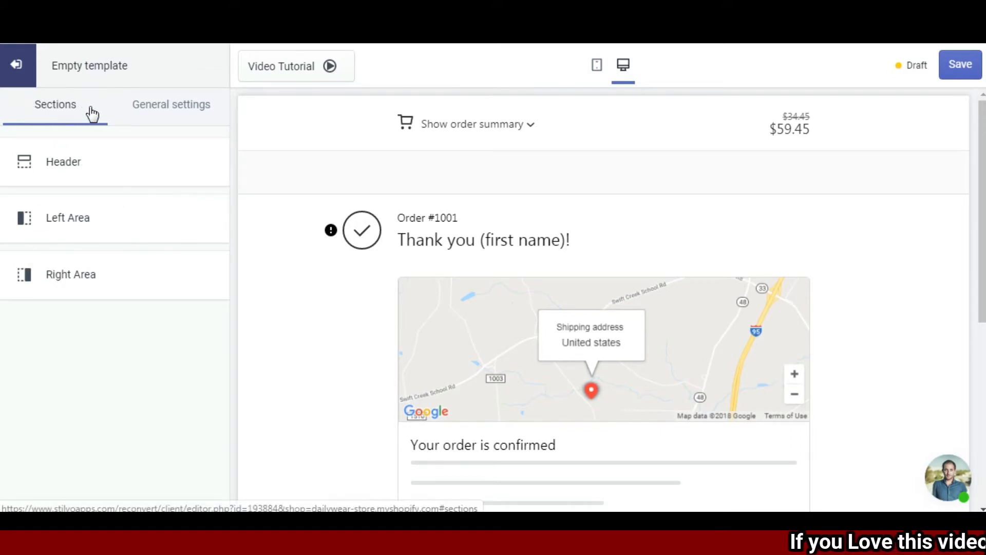
- Compare the template's general settings with its page sections
left_click(202, 123)
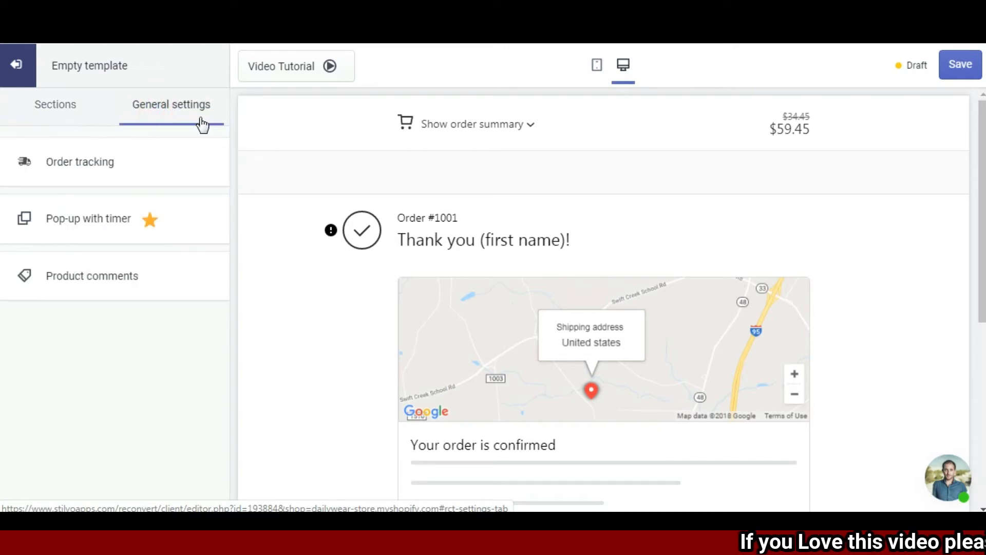
left_click(67, 123)
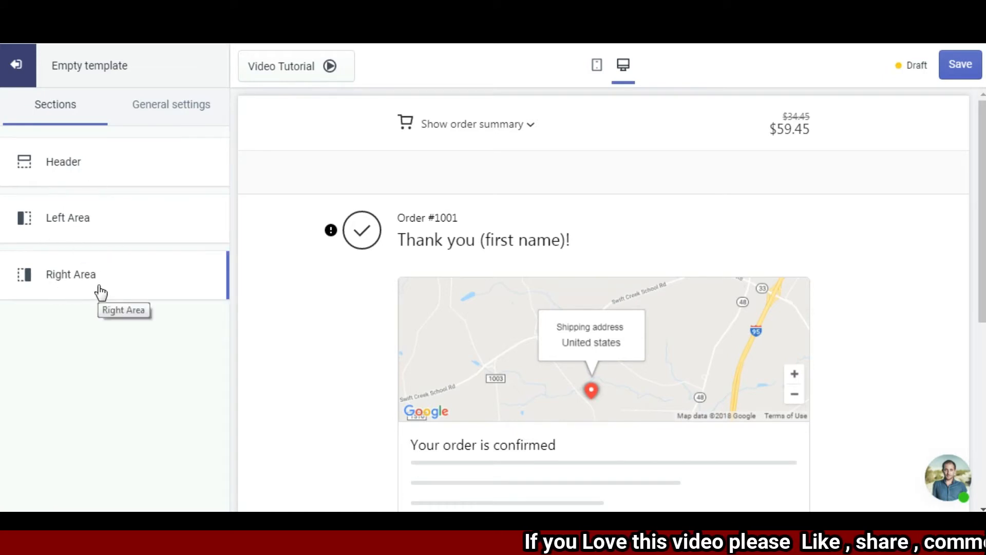
left_click(169, 117)
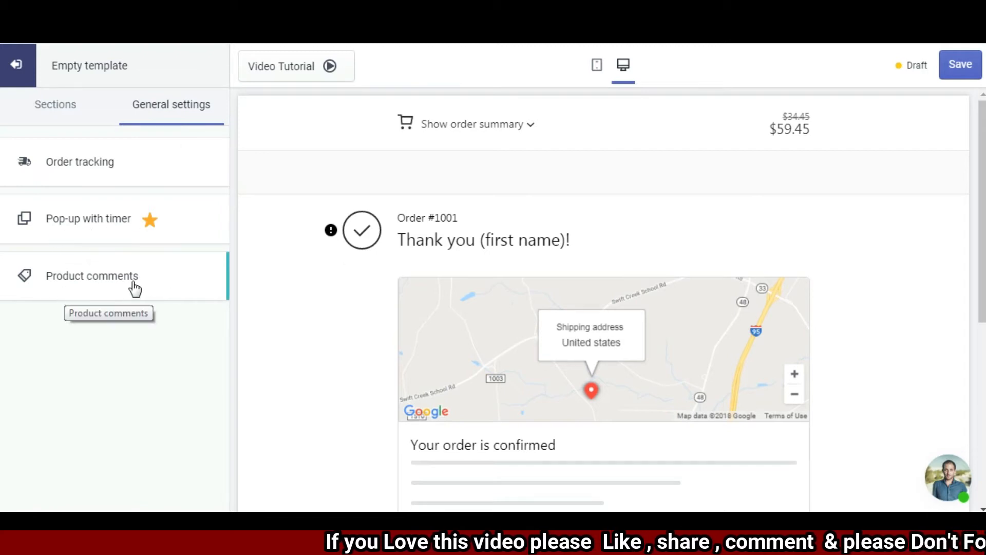
left_click(68, 120)
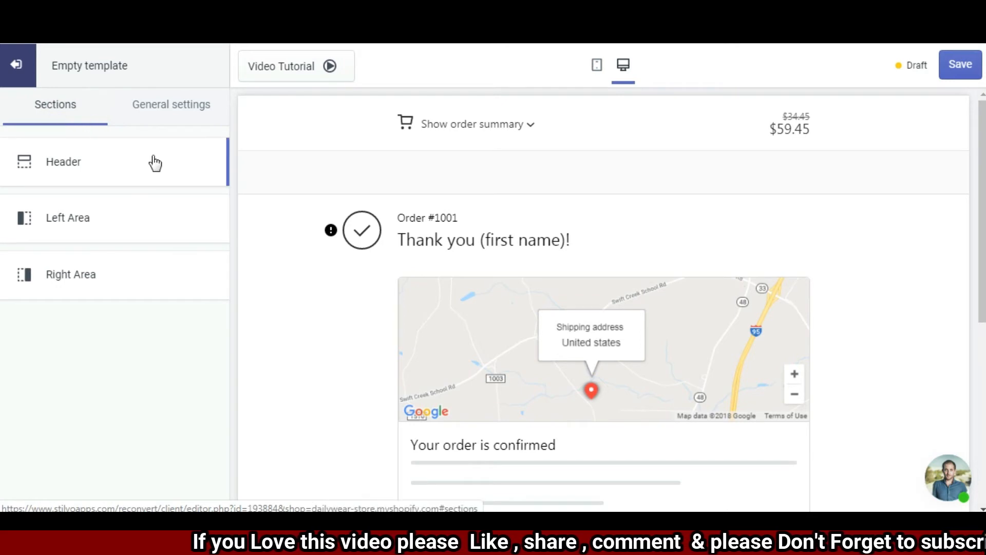
- Set the header's logo image to the sample YOUR LOGO picture from the image library
left_click(62, 164)
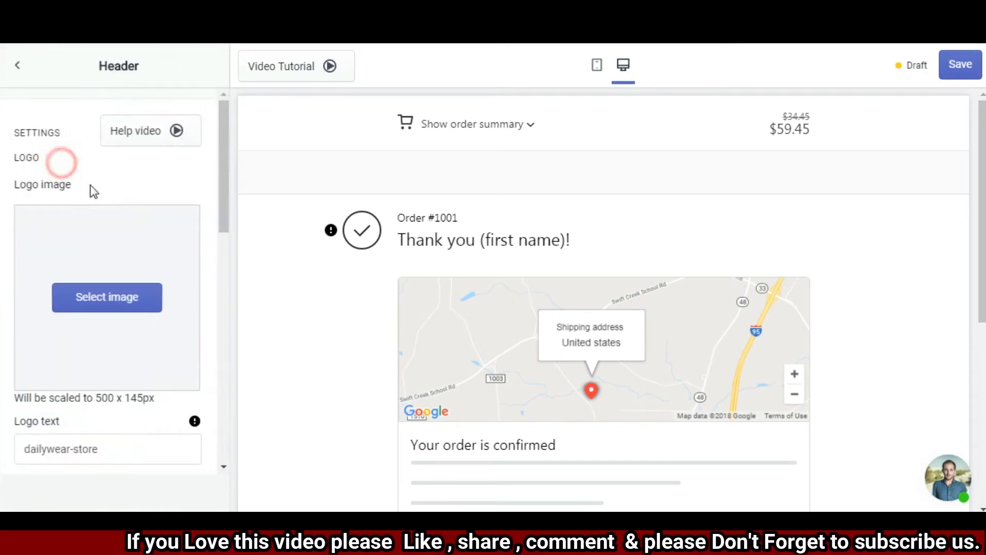
scroll(82, 234, "down", 3)
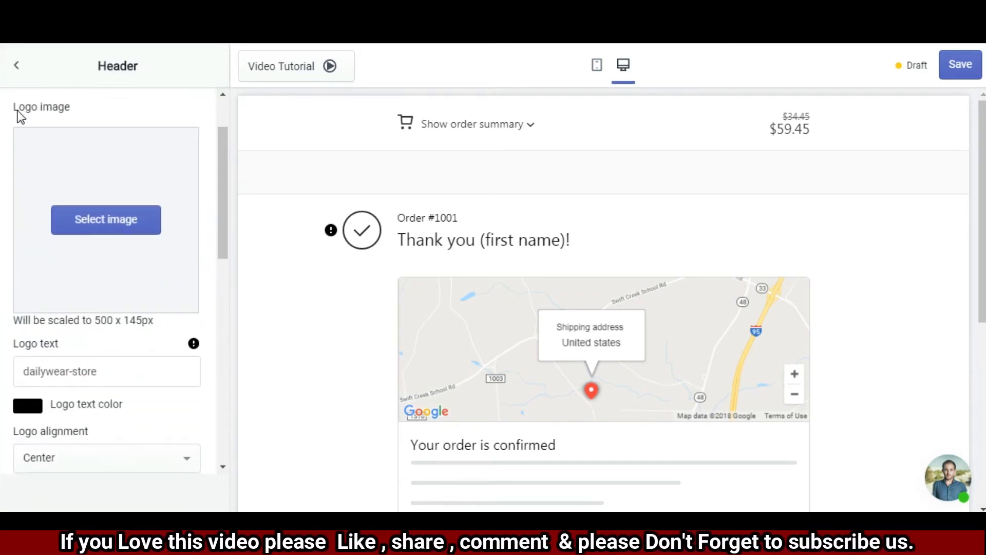
scroll(67, 113, "up", 2)
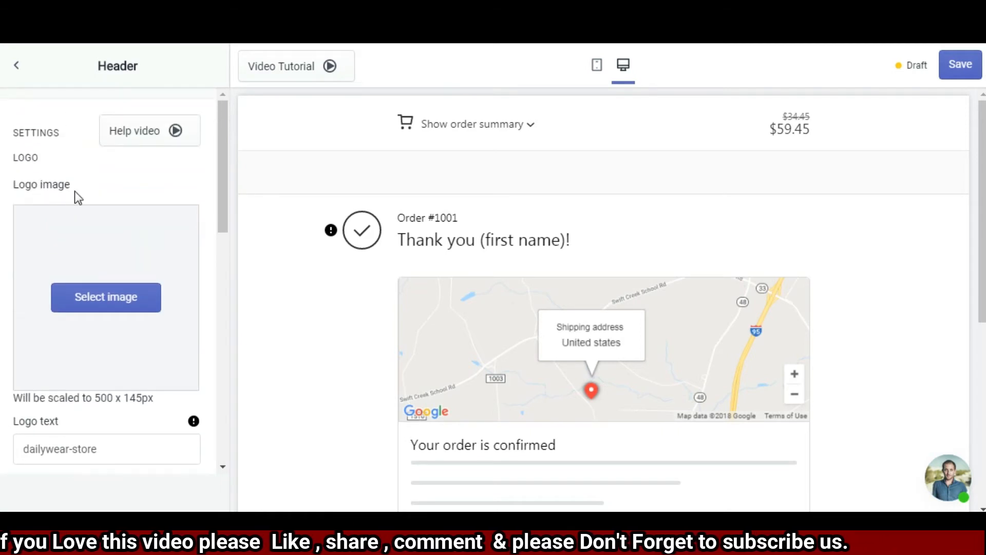
scroll(82, 216, "down", 2)
left_click(102, 224)
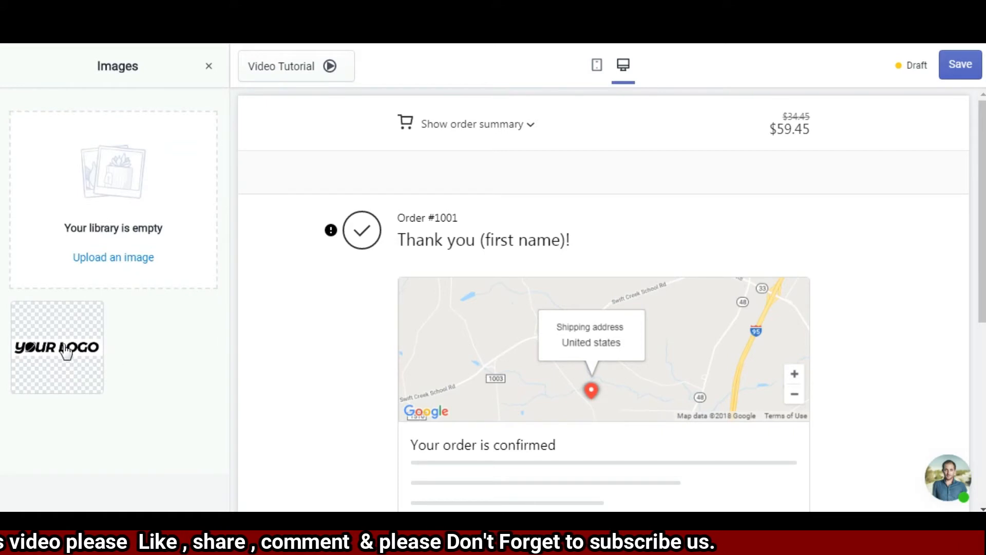
left_click(66, 348)
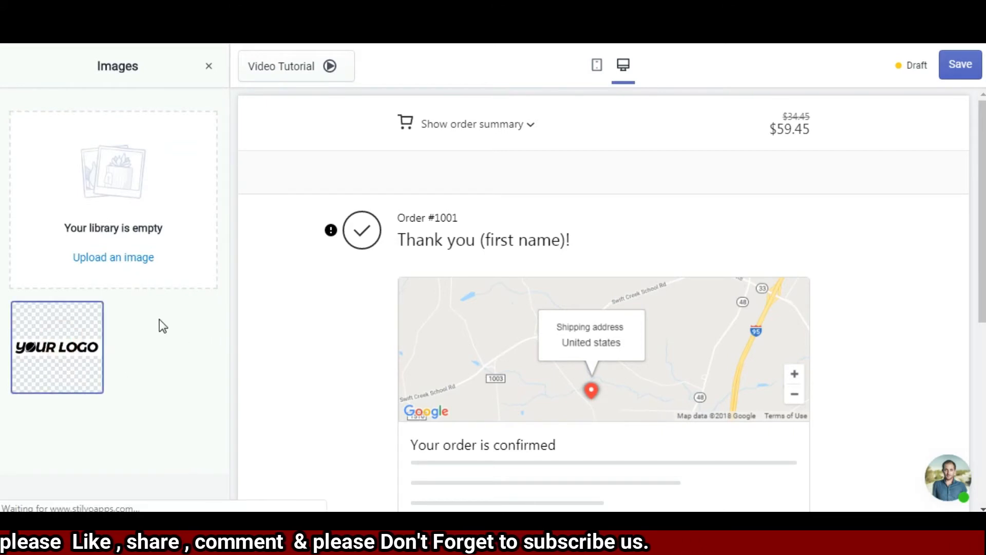
scroll(107, 267, "down", 2)
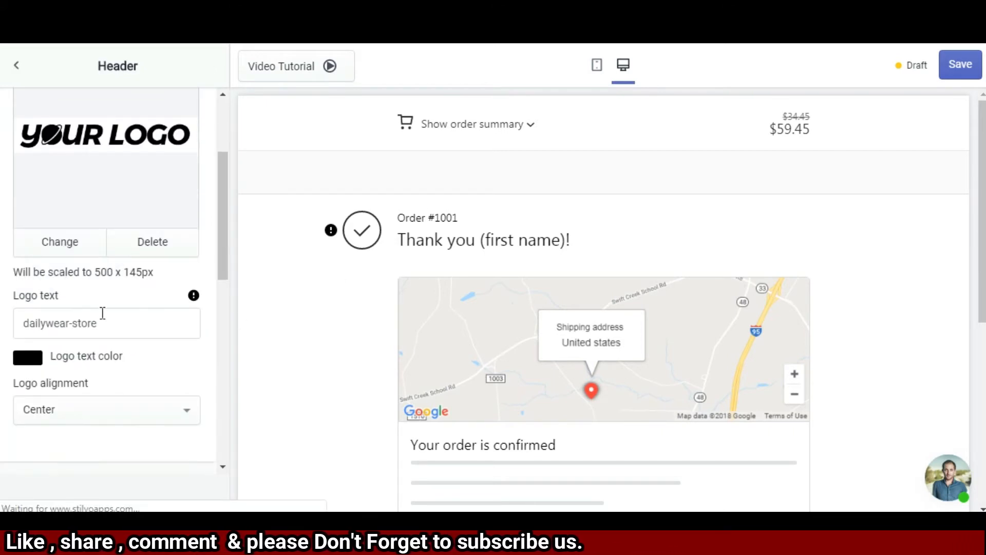
scroll(101, 319, "up", 2)
scroll(105, 314, "down", 2)
scroll(107, 288, "down", 1)
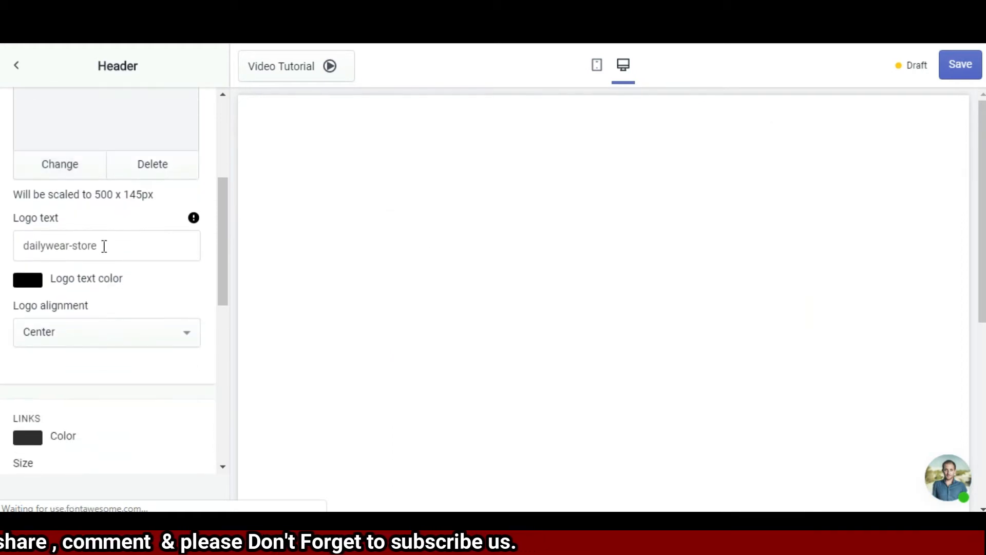
- Examine the header's logo text, logo text color and logo alignment options
left_click_drag(104, 246, 23, 246)
left_click(121, 251)
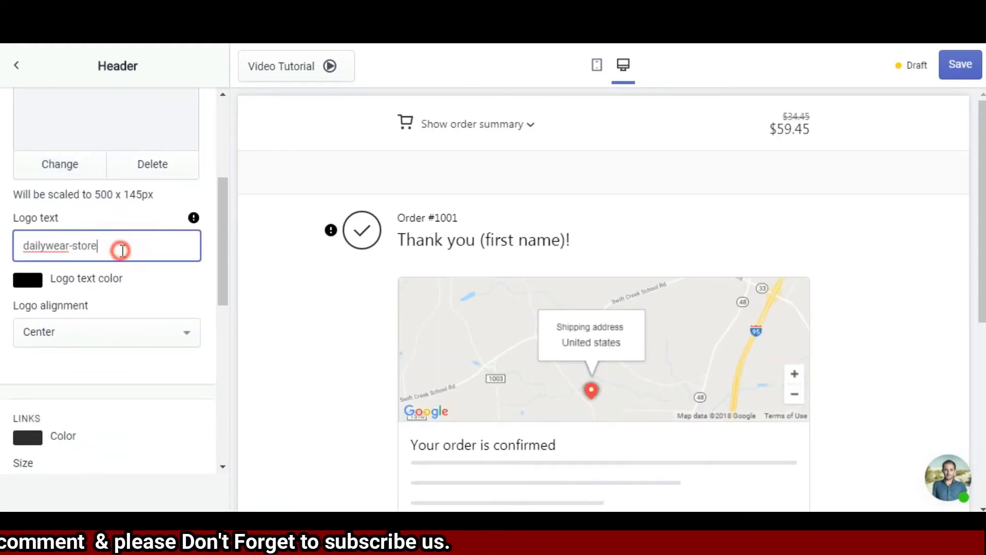
left_click_drag(133, 250, 20, 246)
left_click(36, 283)
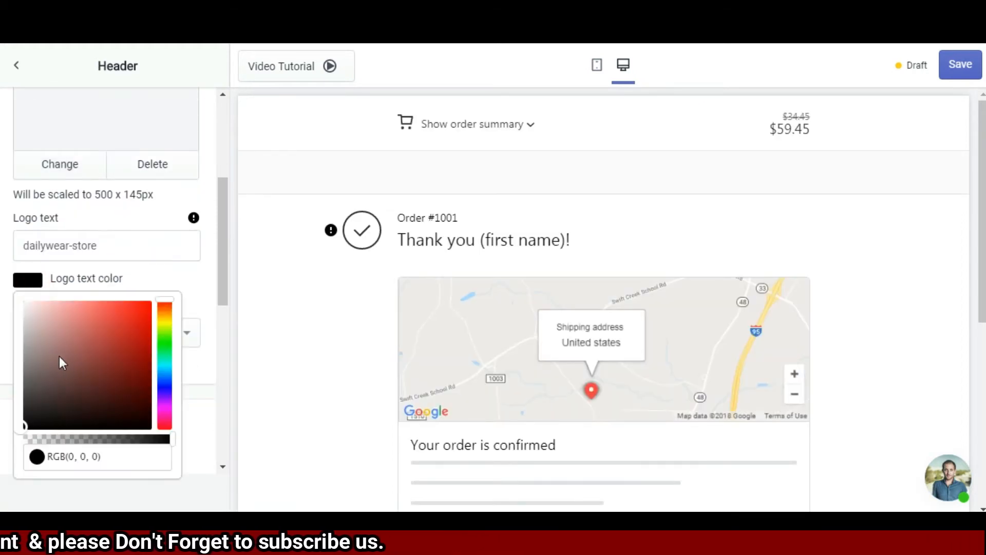
left_click(5, 315)
scroll(113, 291, "down", 2)
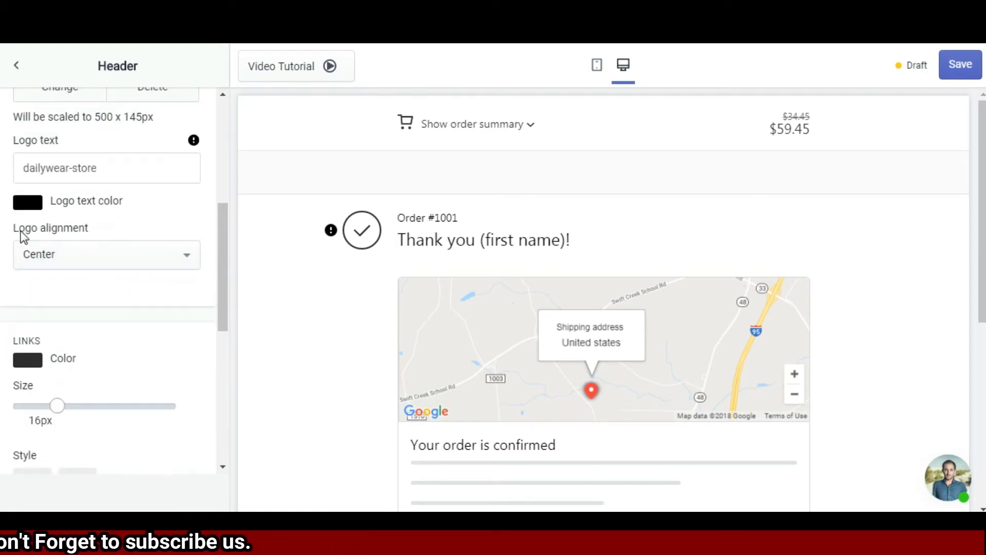
left_click(126, 263)
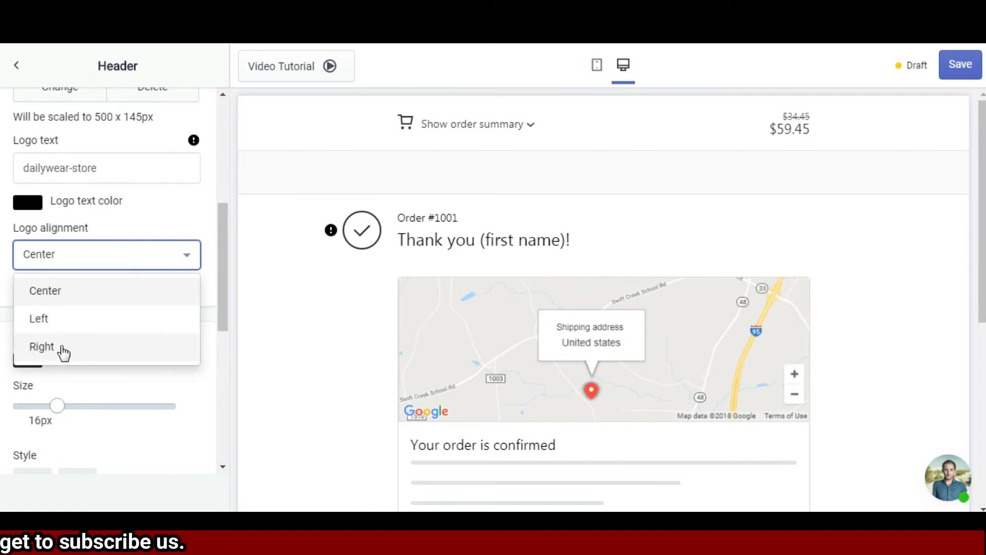
left_click(152, 386)
- Look through the header's link settings, including the name and URL fields for a link
scroll(84, 293, "down", 8)
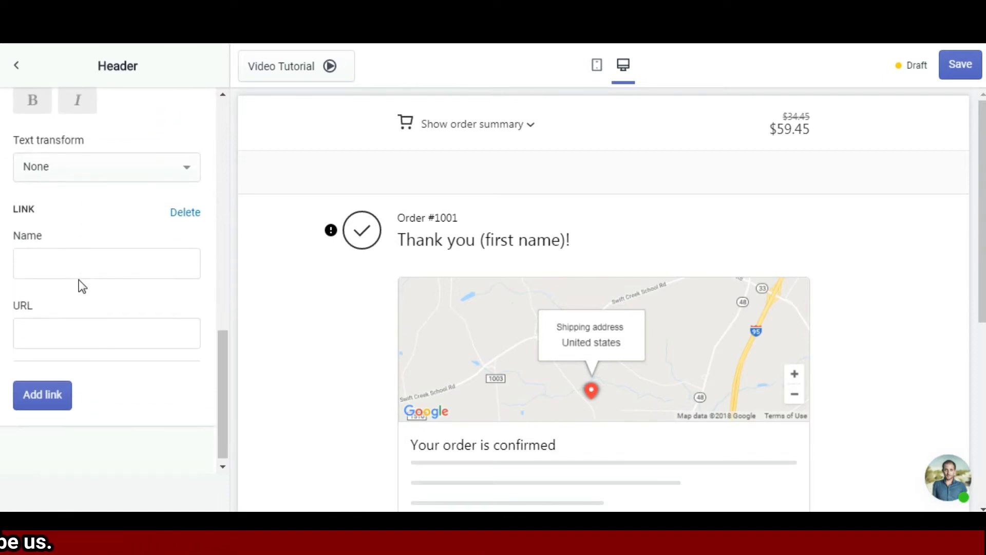
scroll(55, 248, "up", 3)
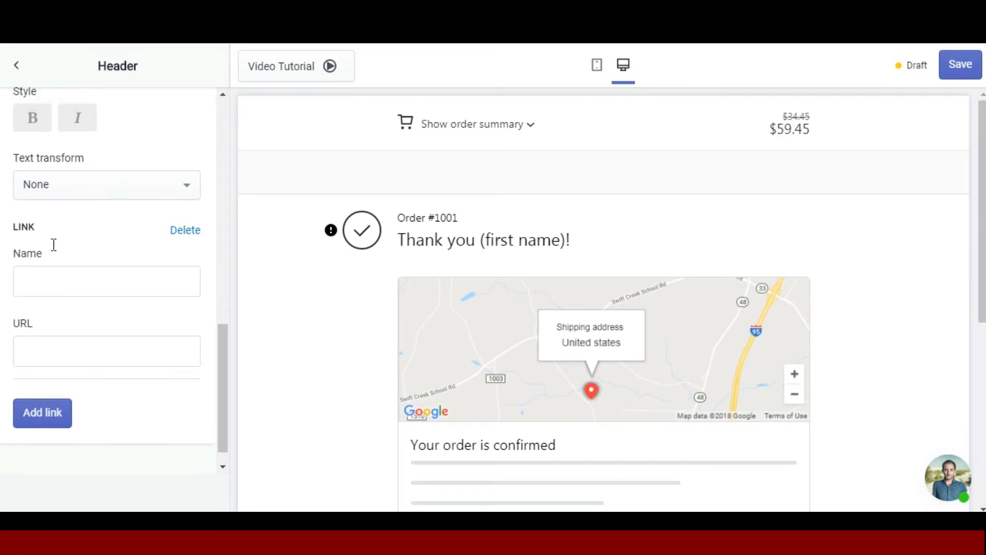
scroll(55, 249, "down", 3)
left_click(55, 254)
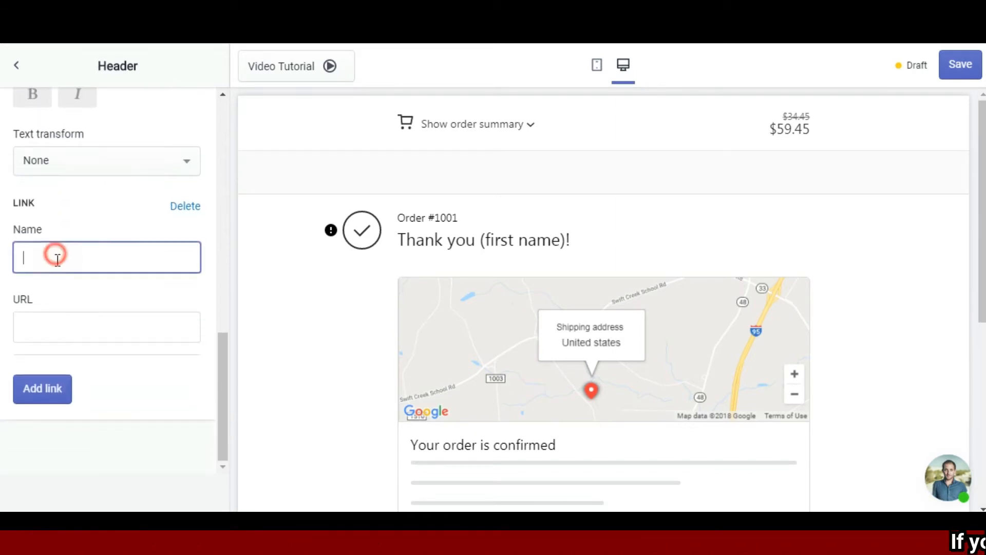
left_click(66, 297)
left_click(50, 259)
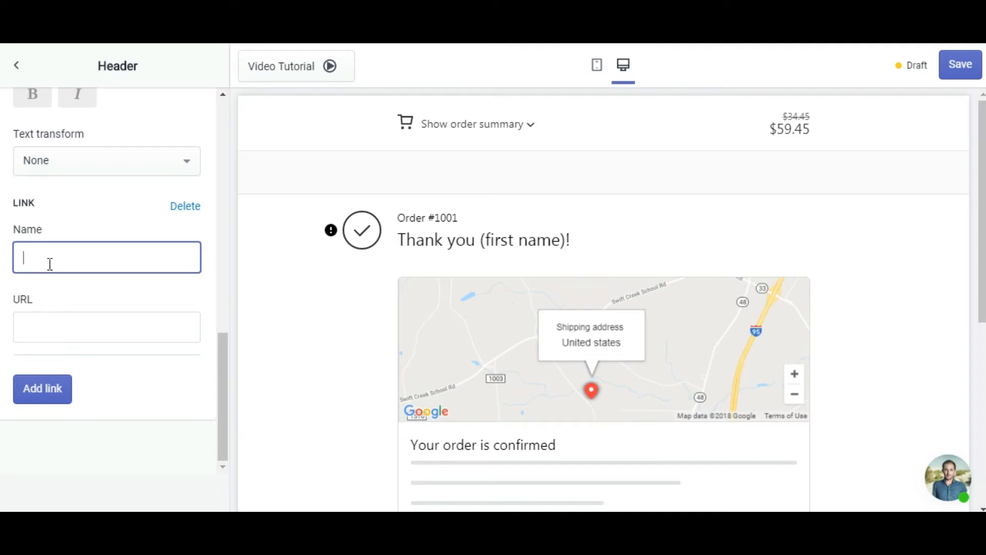
left_click(67, 327)
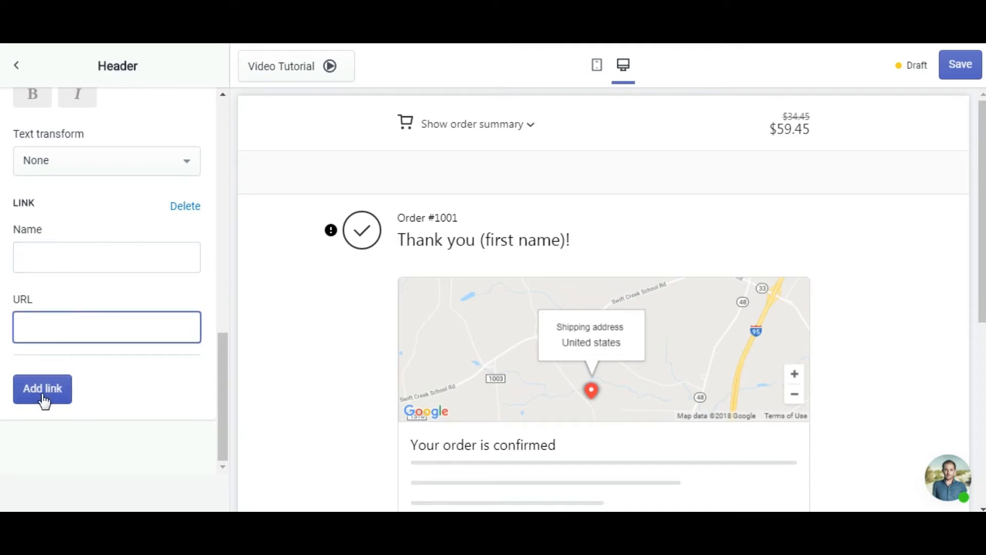
- Save the template with the header's new logo
scroll(43, 401, "up", 10)
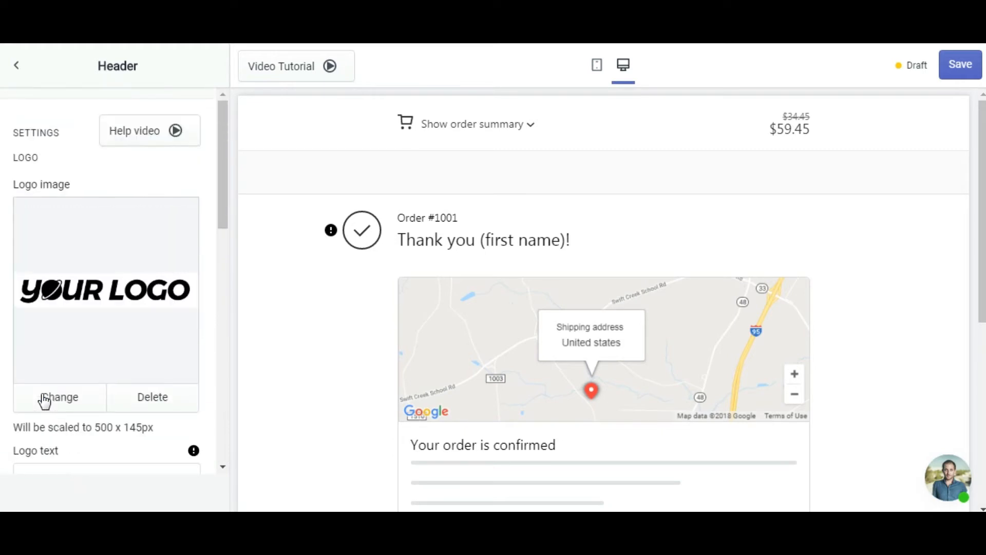
left_click(960, 64)
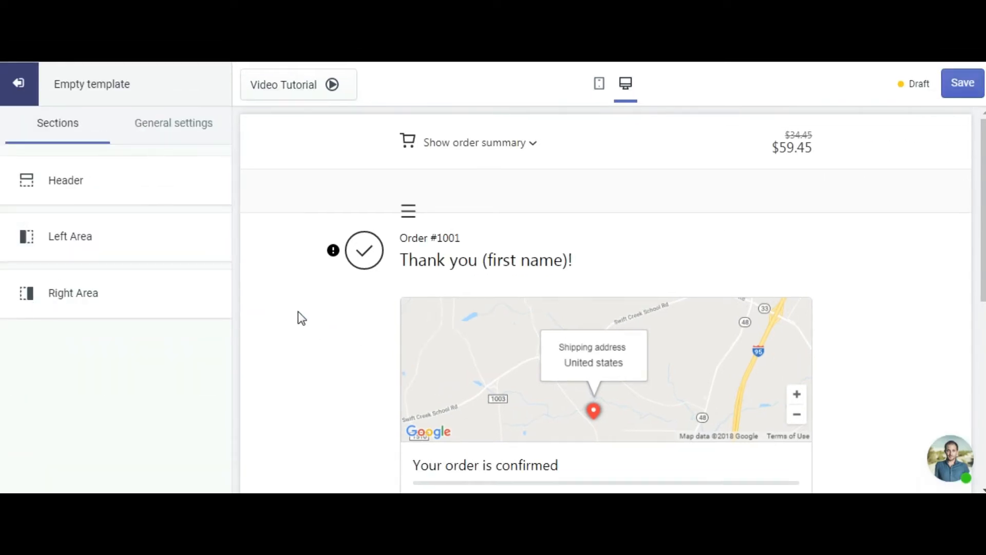
- Add a Birthday collector widget section to the template's Left Area and bring it into view in the preview
left_click(83, 240)
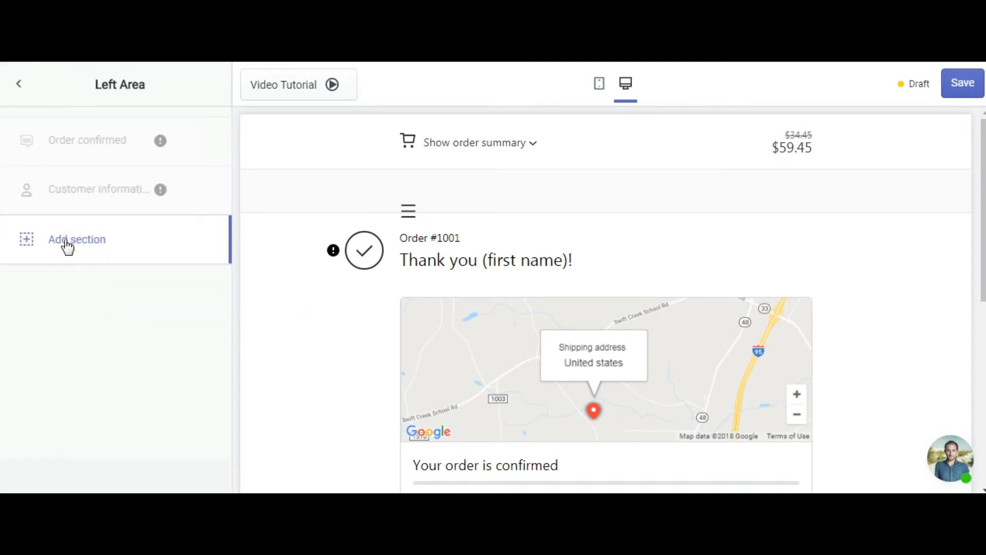
left_click(67, 247)
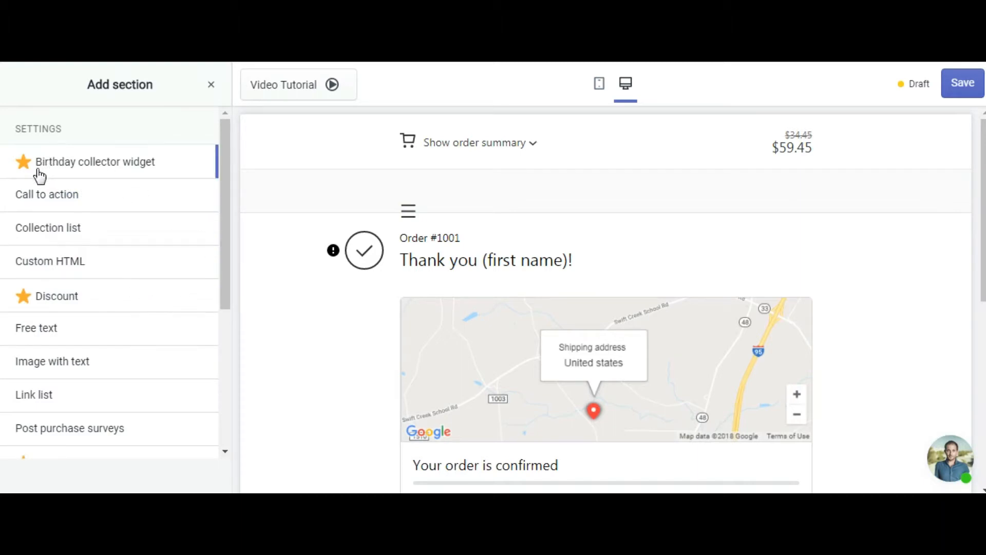
left_click(117, 164)
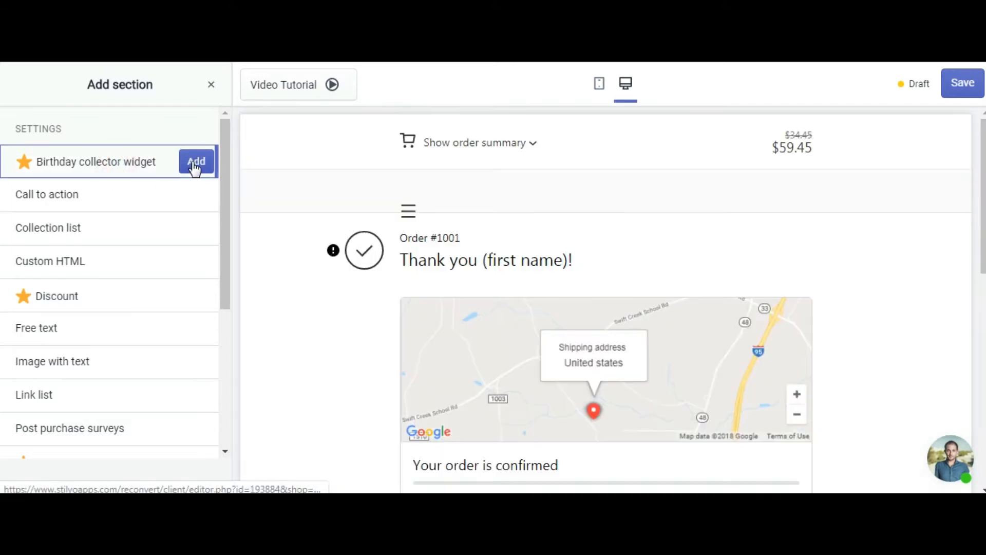
left_click(196, 163)
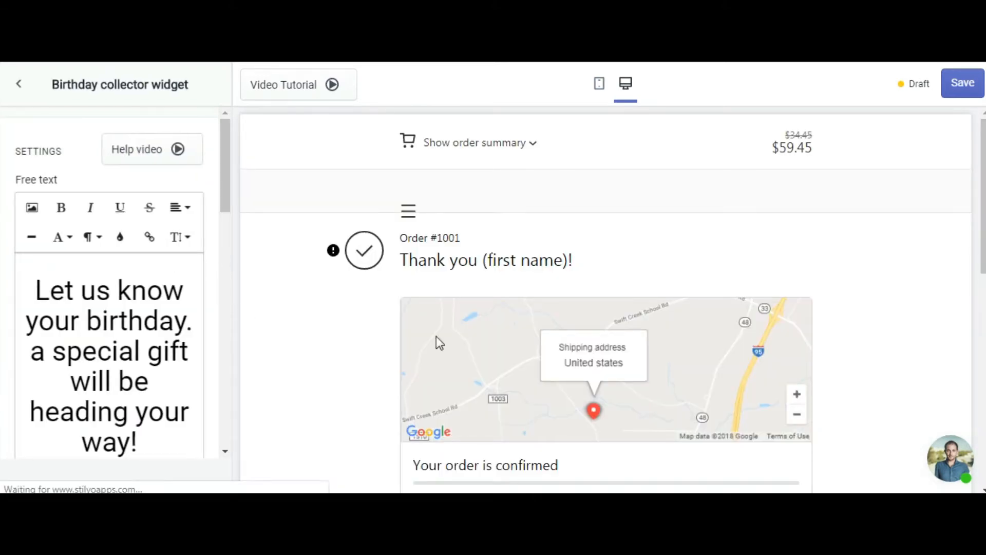
scroll(776, 346, "down", 10)
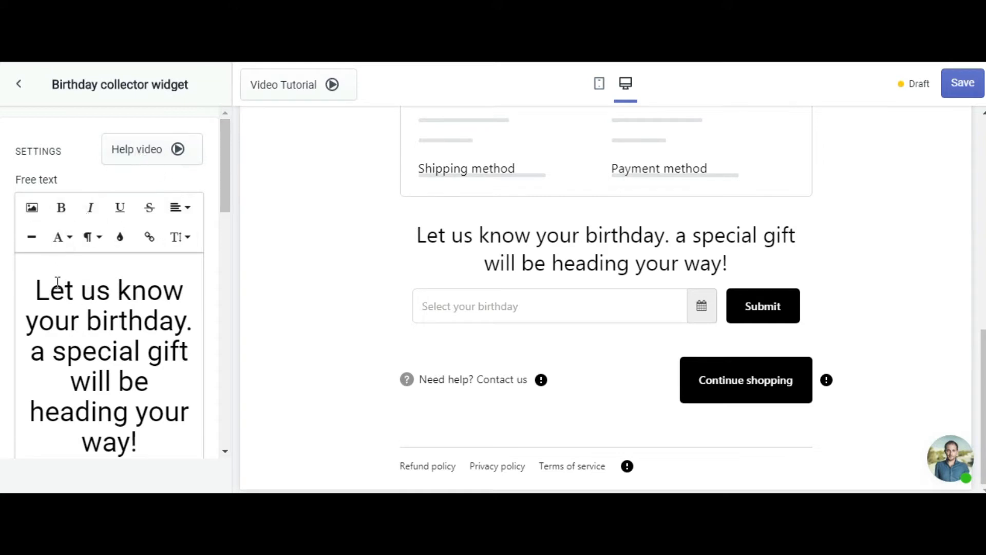
- Examine the birthday widget's invitation text and its text formatting options
left_click_drag(35, 286, 170, 443)
left_click(165, 442)
left_click_drag(35, 286, 141, 440)
left_click(145, 445)
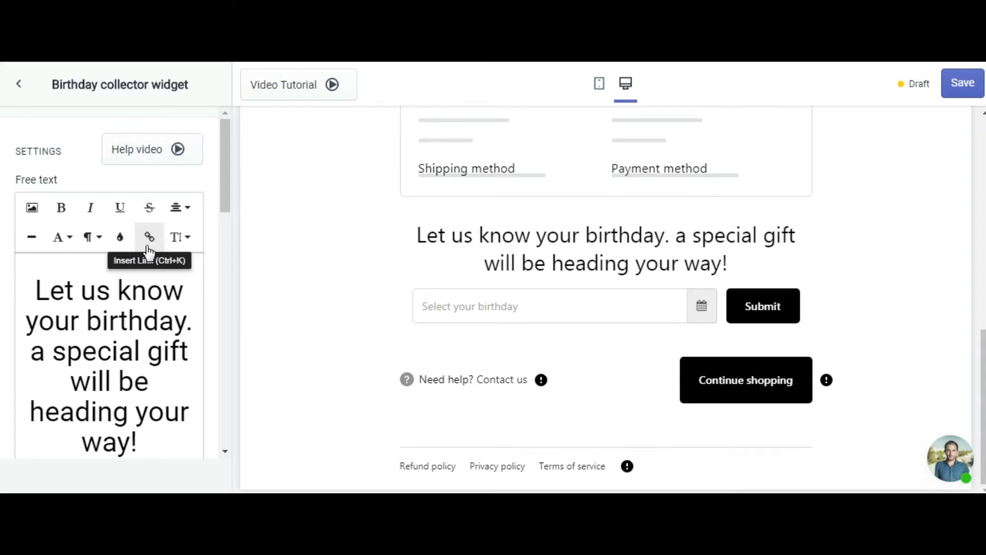
- Choose 12/25/2019 as the birthday widget's date format
left_click_drag(229, 196, 230, 270)
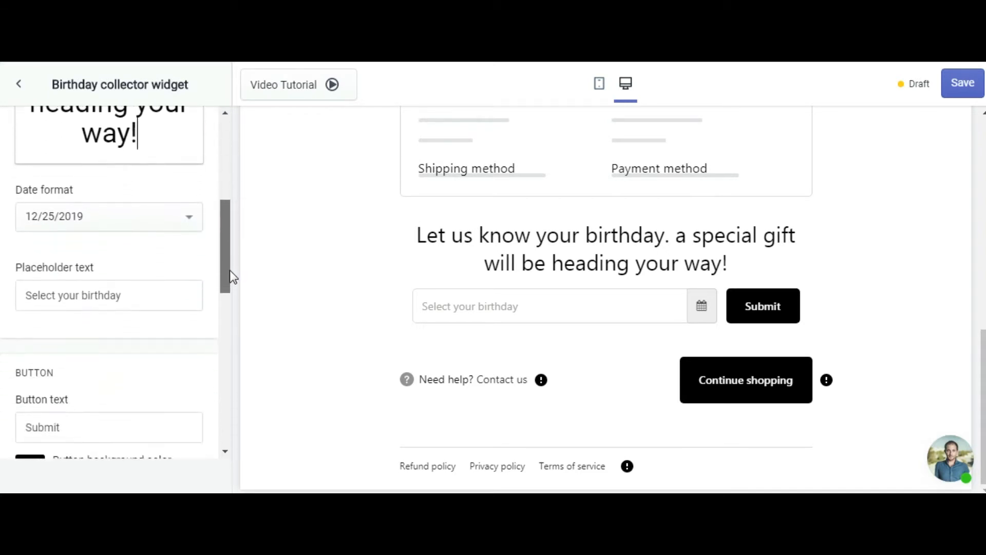
left_click(183, 220)
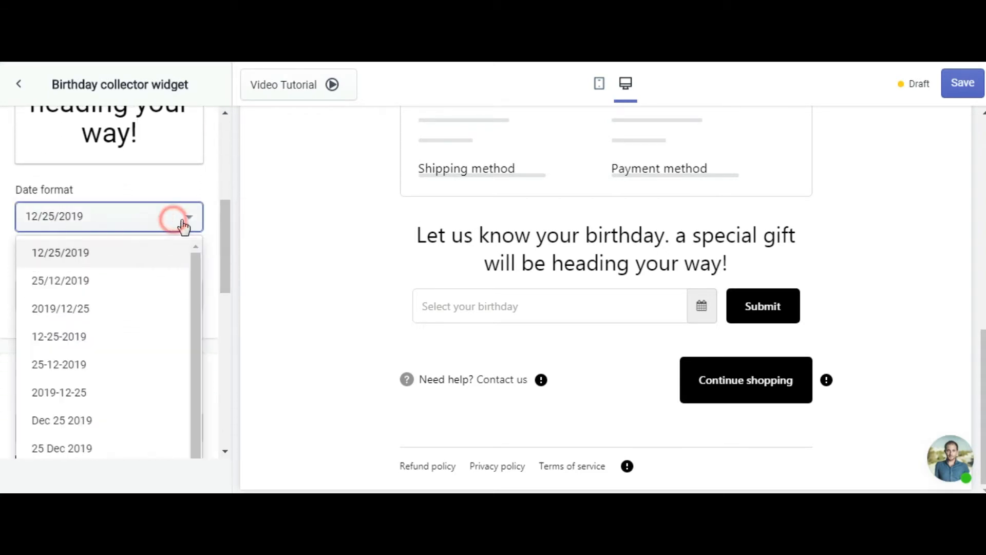
left_click(133, 250)
- Shorten the birthday field's placeholder text to "birthday"
scroll(161, 279, "down", 2)
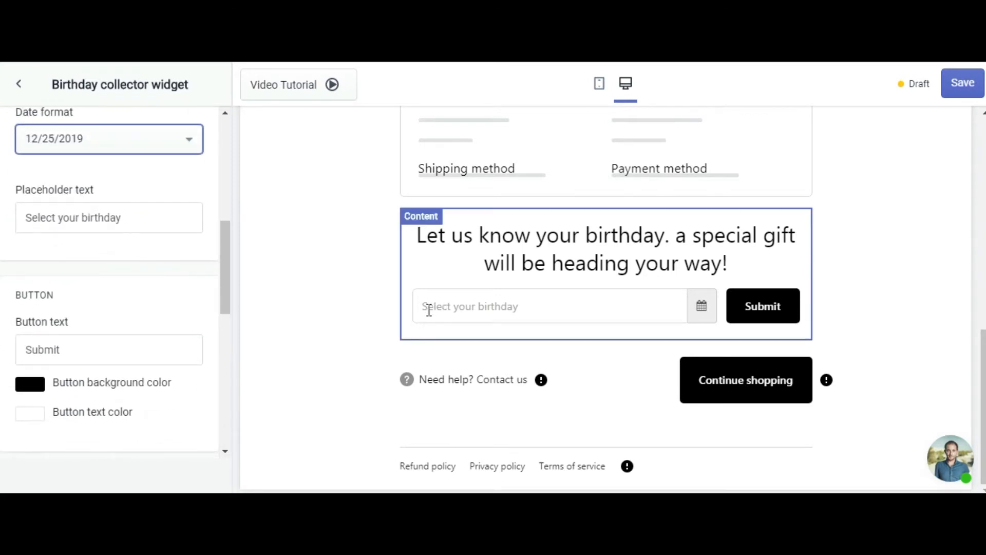
left_click(134, 218)
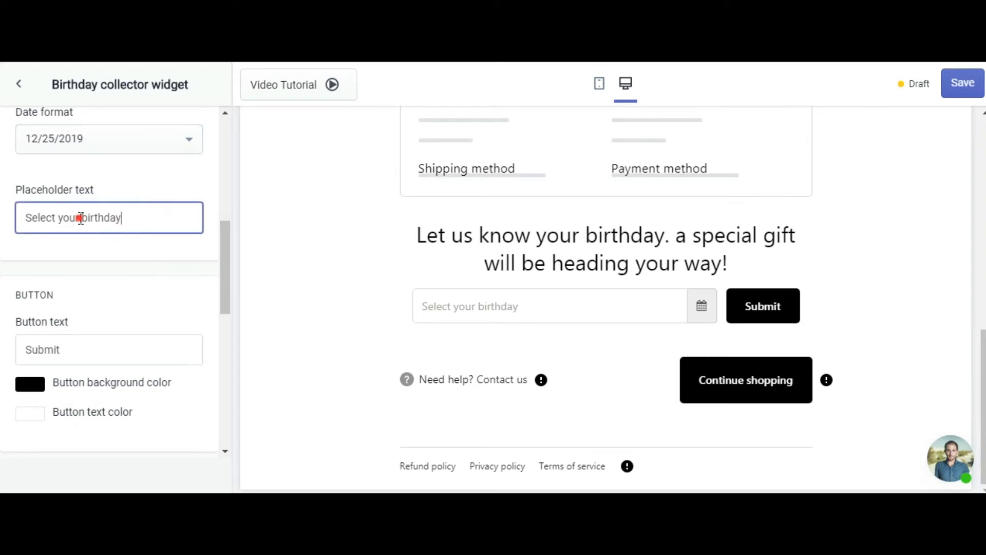
left_click_drag(81, 219, 3, 225)
key("BackSpace")
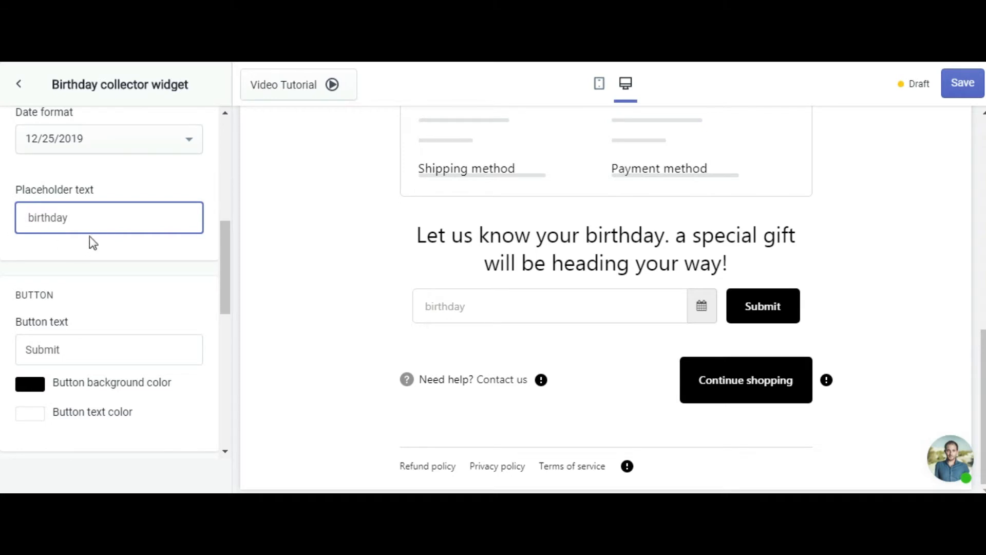
left_click(102, 252)
- Keep Submit as the birthday widget's button text and set the button background color to bright green
scroll(106, 282, "down", 2)
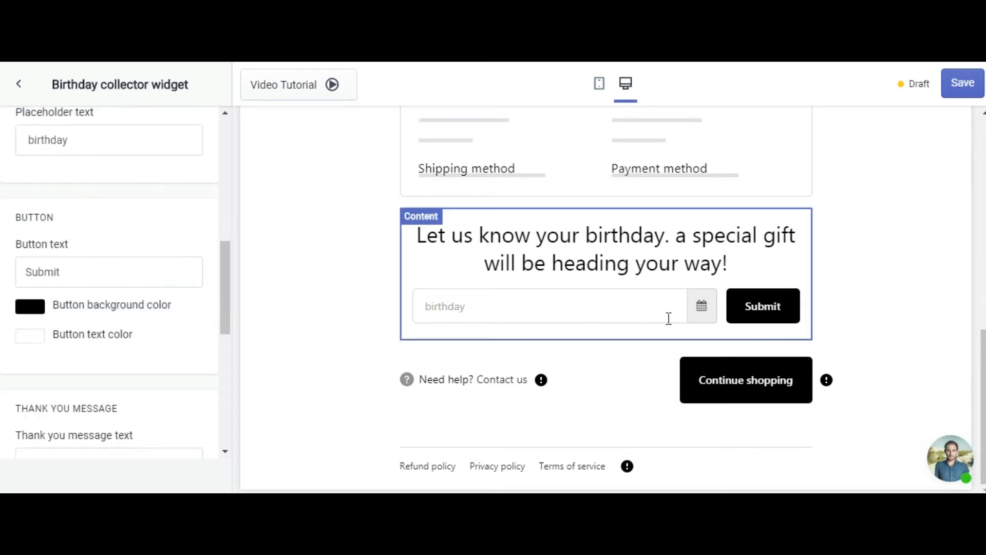
left_click(139, 275)
left_click_drag(139, 275, 21, 274)
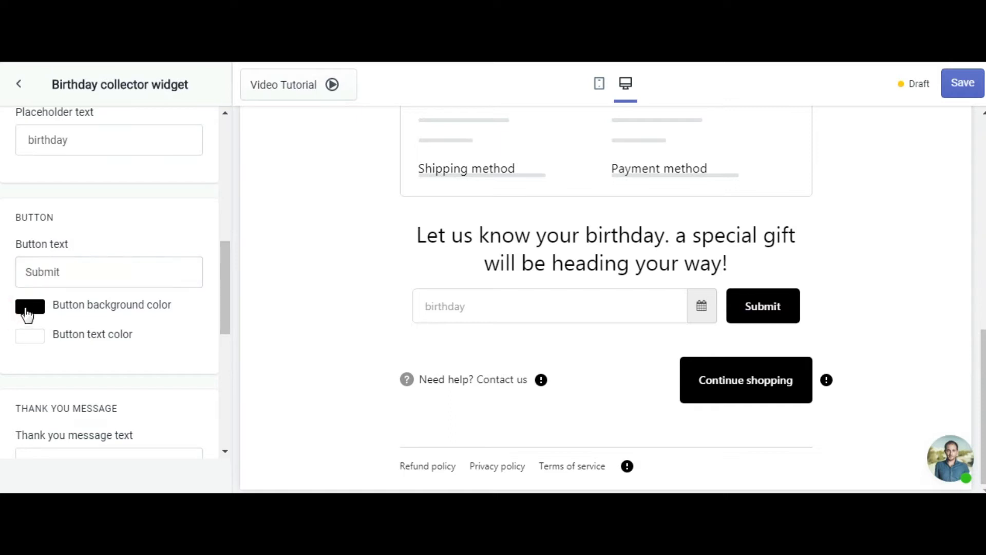
left_click(26, 309)
left_click(167, 163)
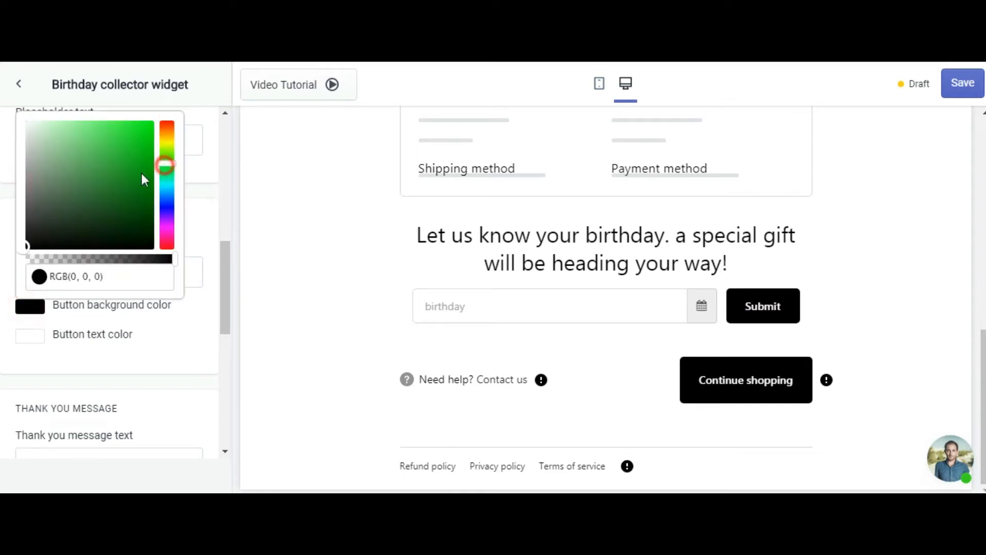
left_click(120, 148)
left_click(128, 128)
left_click(189, 327)
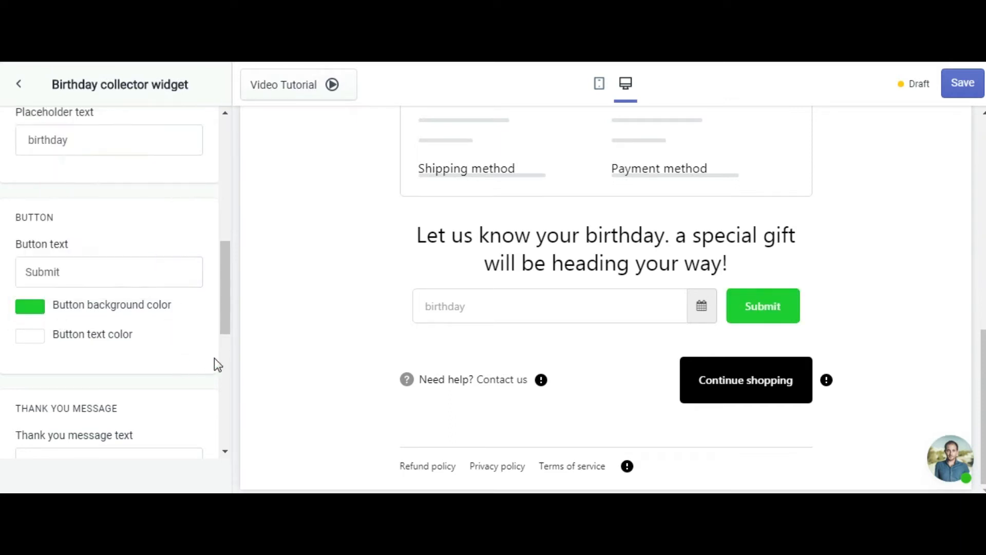
- Look over the birthday widget's thank you message and error message settings
scroll(110, 353, "down", 3)
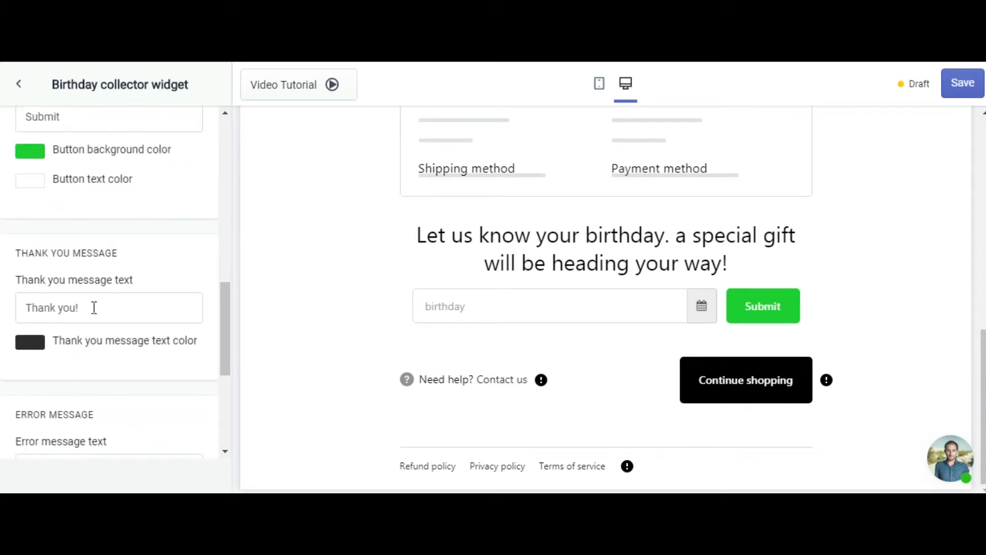
scroll(125, 352, "down", 2)
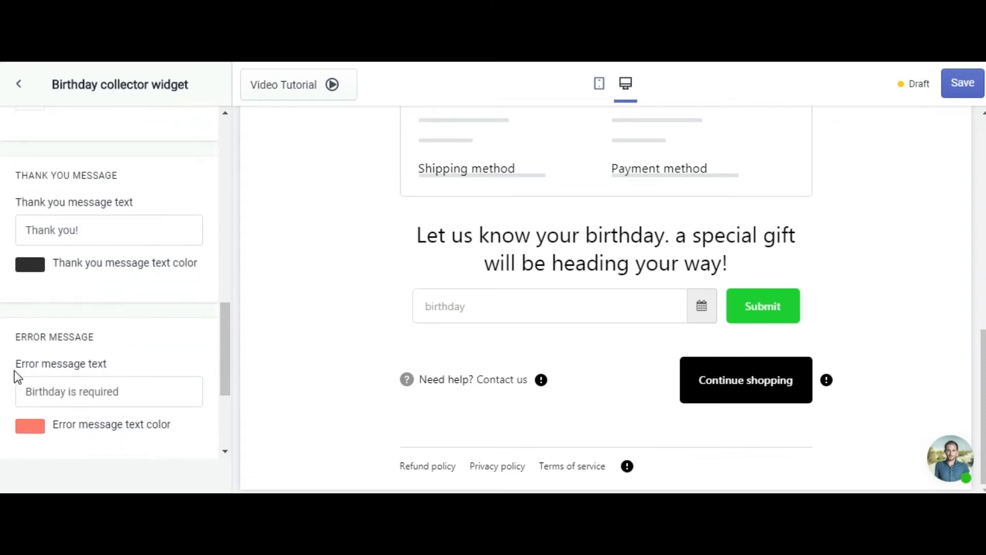
left_click(131, 389)
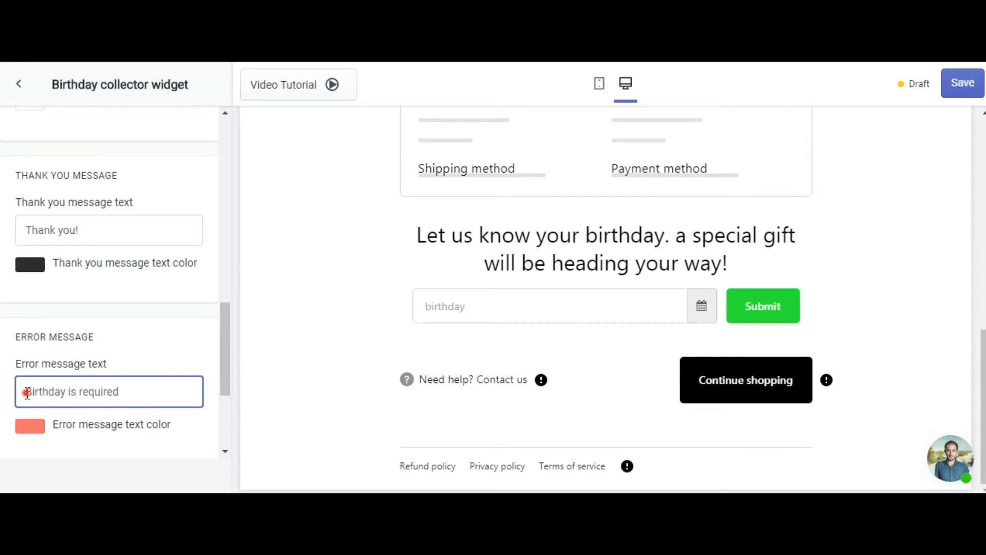
left_click_drag(27, 393, 128, 393)
left_click(149, 395)
left_click(171, 364)
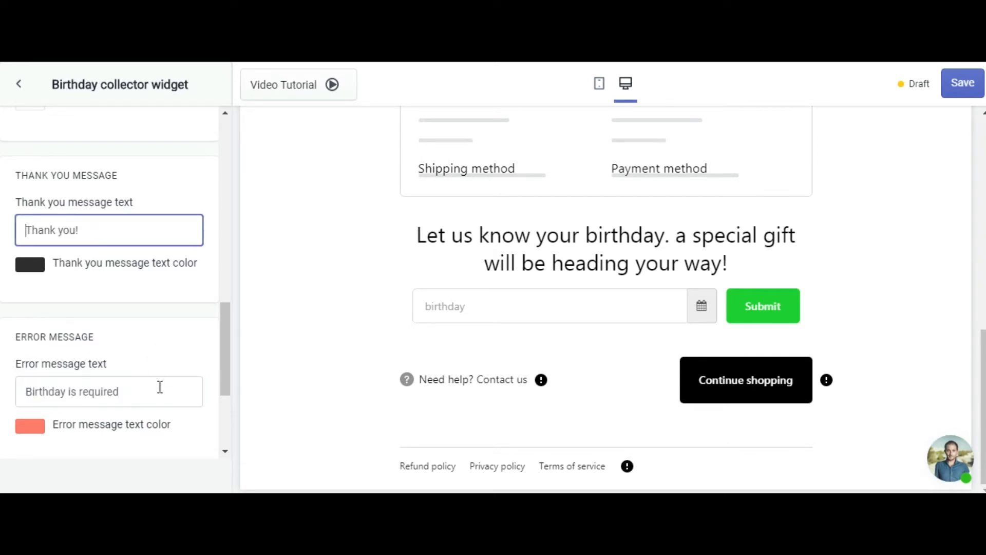
- Save the template with the customized birthday collector widget
scroll(210, 367, "up", 5)
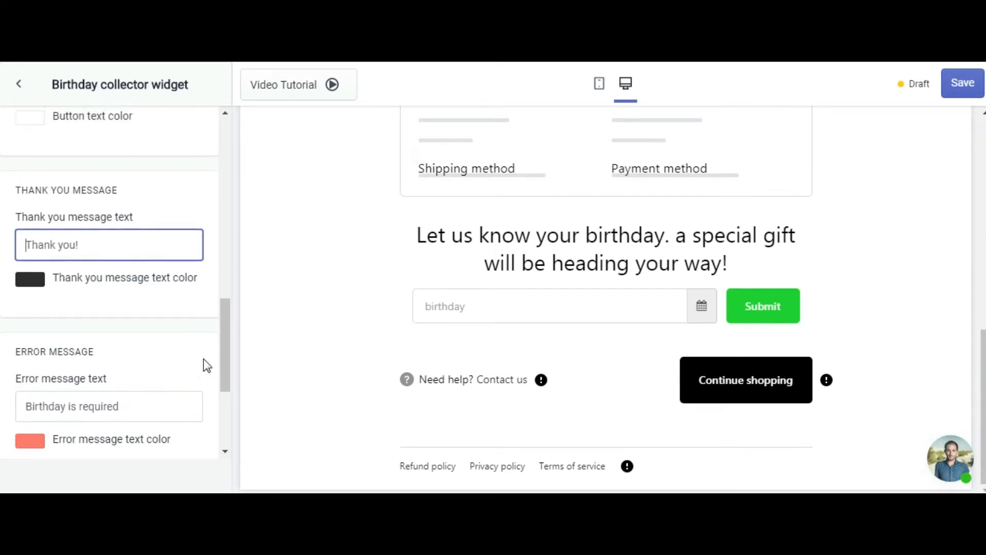
left_click(969, 92)
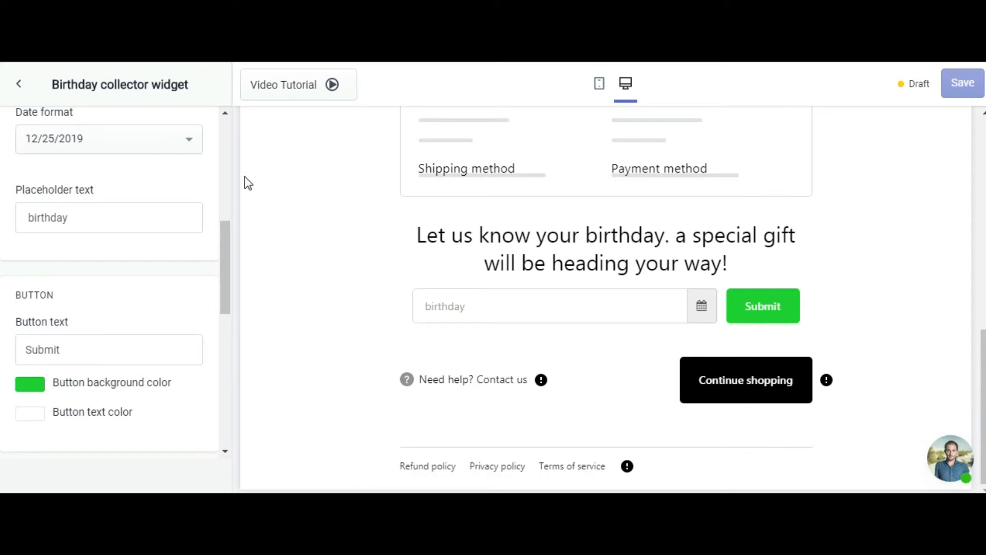
- Switch to the ReConvert dashboard in Shopify and open the customers' collected birthday data
left_click(247, 30)
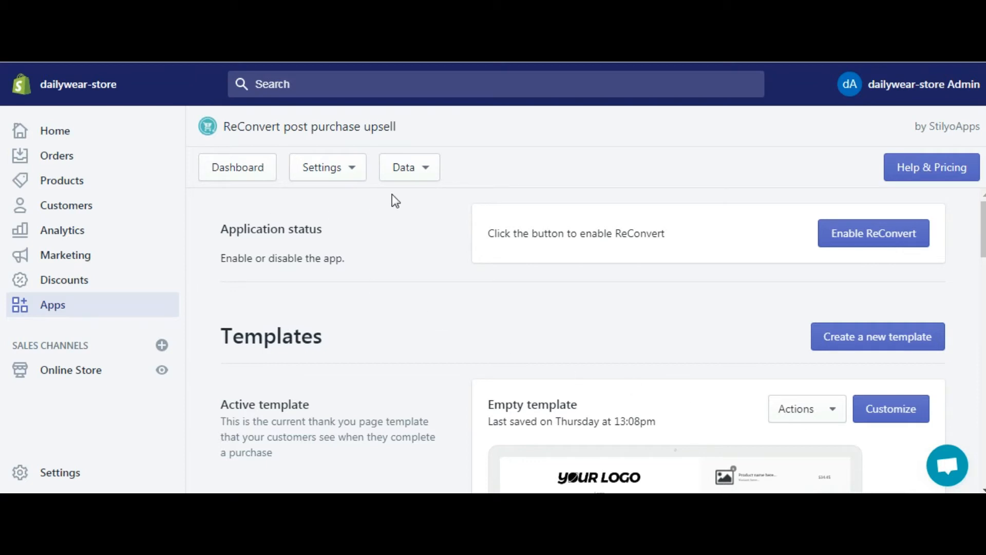
left_click(425, 167)
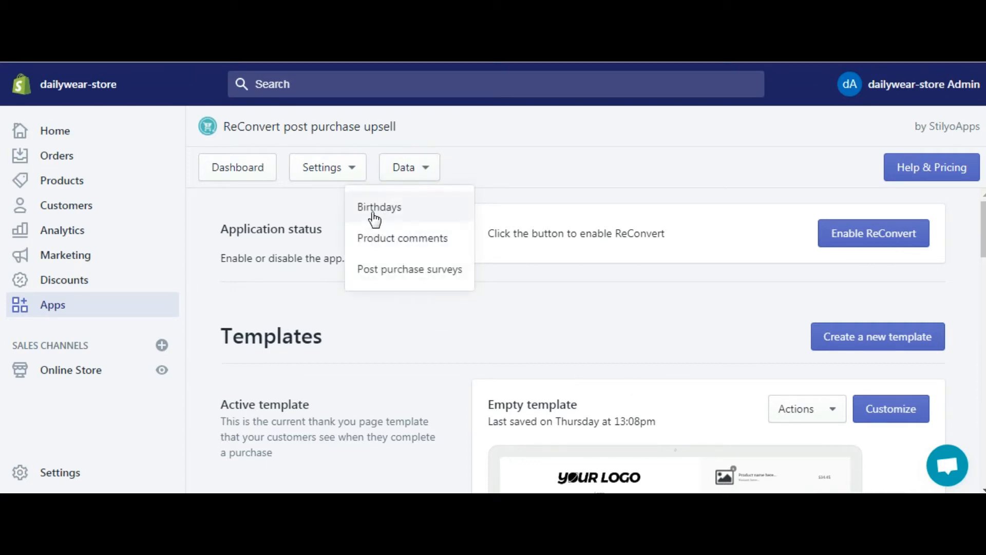
left_click(386, 211)
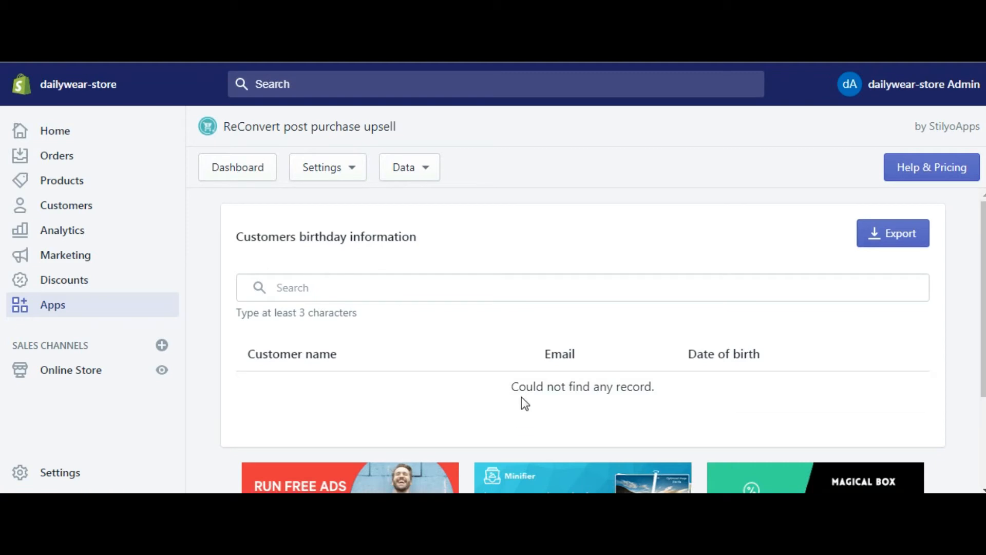
- Check the customers' birthday information table for collected records
left_click_drag(511, 386, 668, 386)
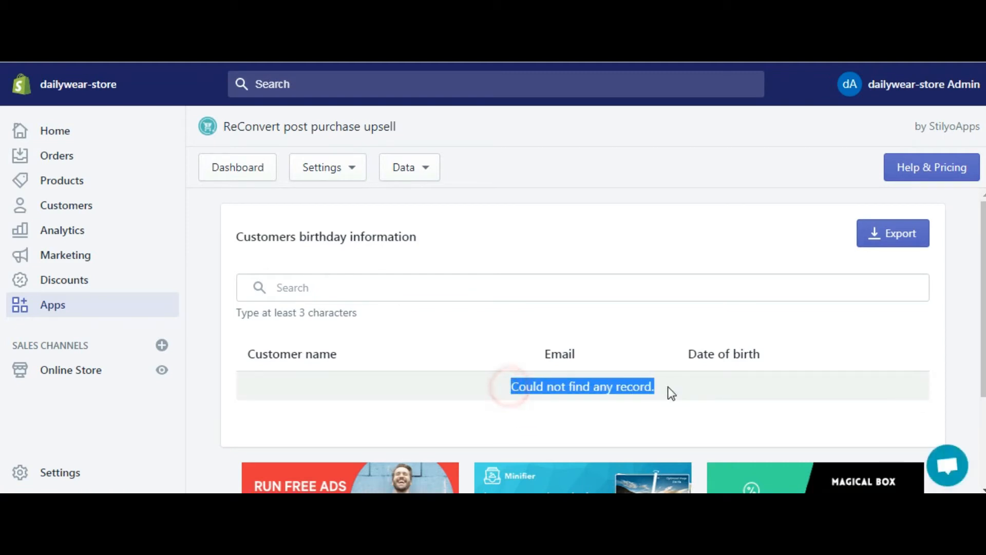
left_click(551, 417)
left_click_drag(508, 388, 656, 392)
left_click(654, 409)
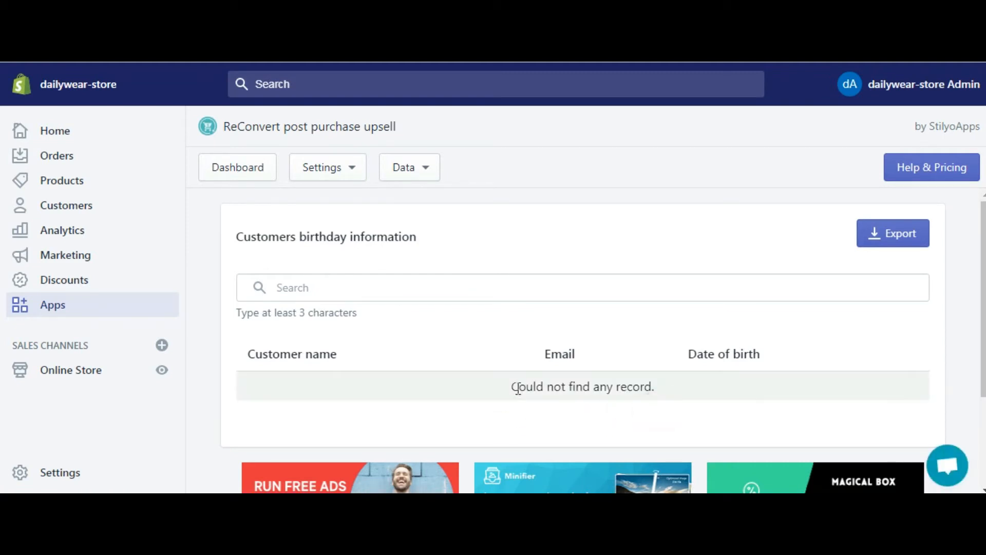
left_click_drag(517, 389, 689, 392)
left_click(645, 430)
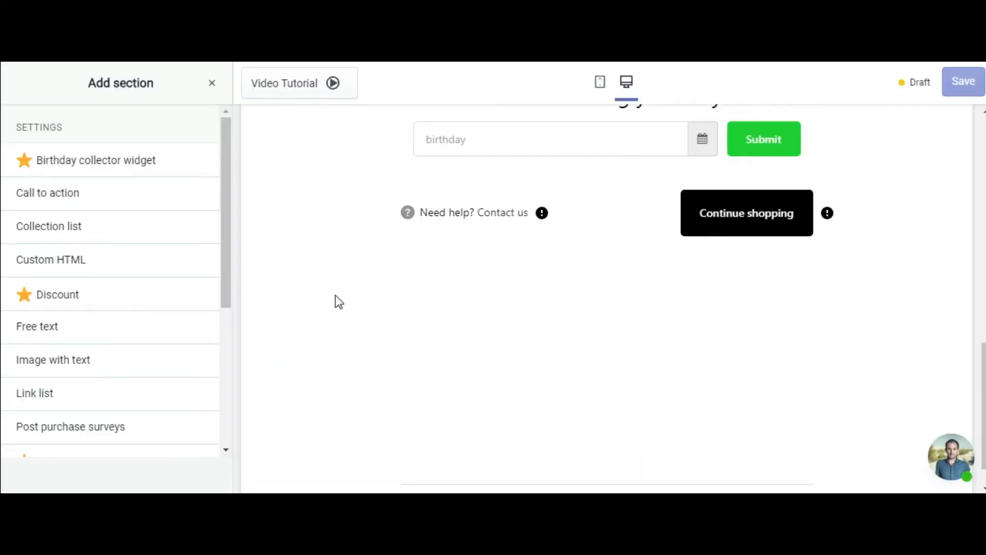
- Add a Discount section to the thank-you page template and bring it up in the preview
left_click(71, 295)
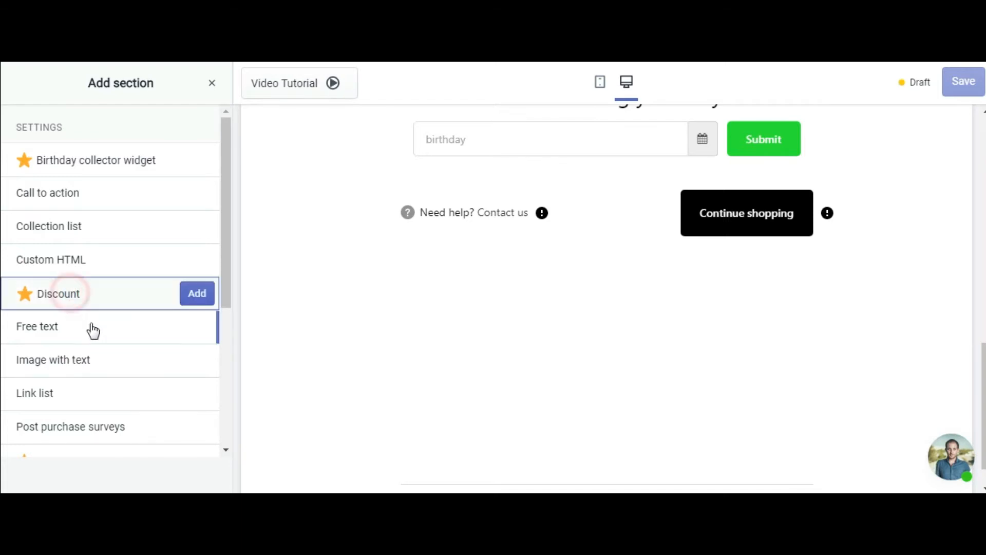
left_click(198, 294)
scroll(706, 346, "down", 3)
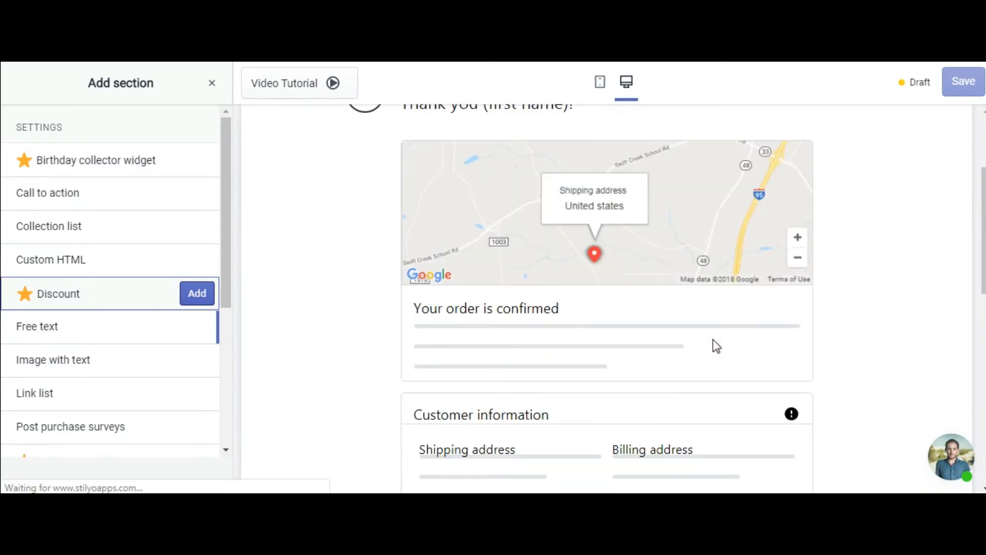
scroll(678, 359, "down", 10)
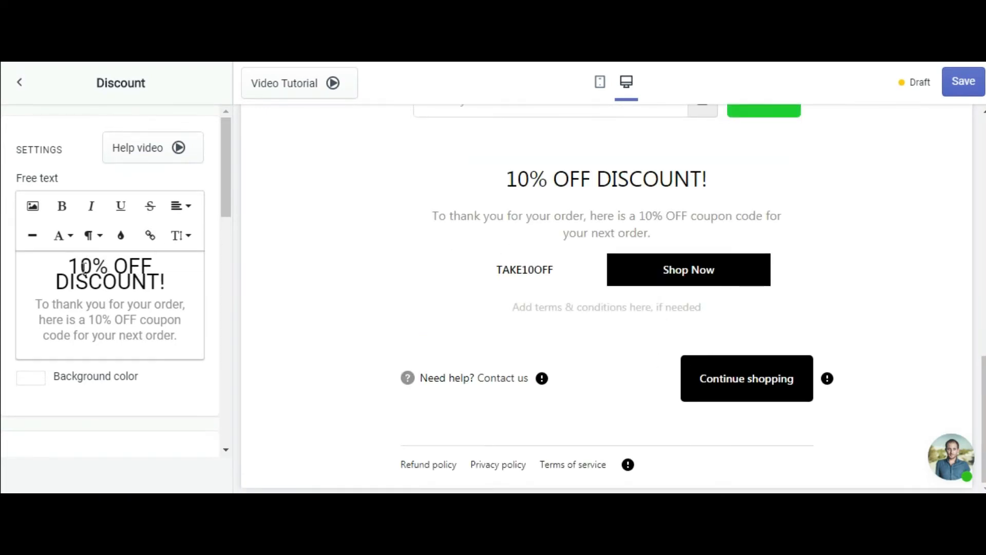
- Review the Discount section's 10% OFF coupon text, keep it as is, and save the template
left_click_drag(74, 265, 182, 331)
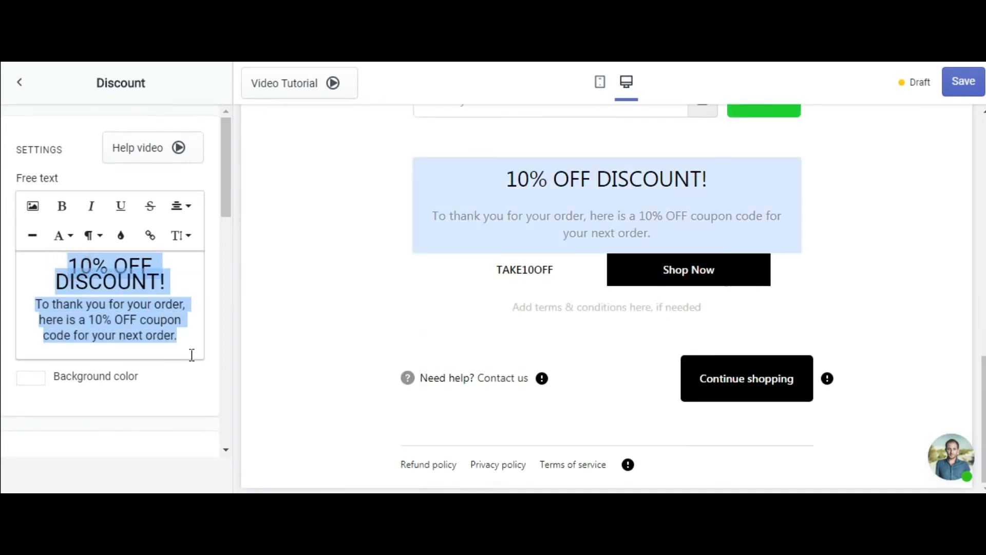
left_click(191, 355)
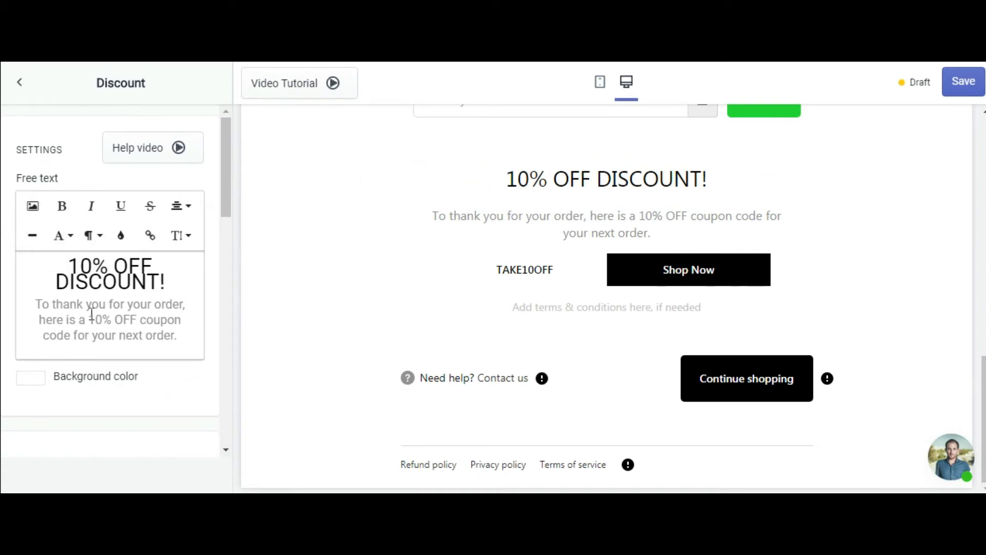
left_click_drag(177, 338, 53, 269)
left_click(163, 335)
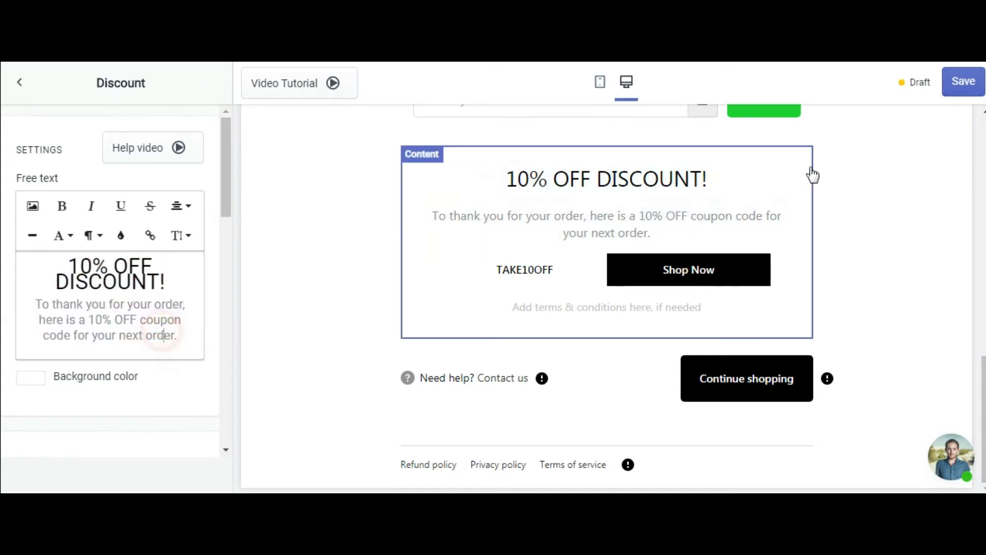
left_click(963, 84)
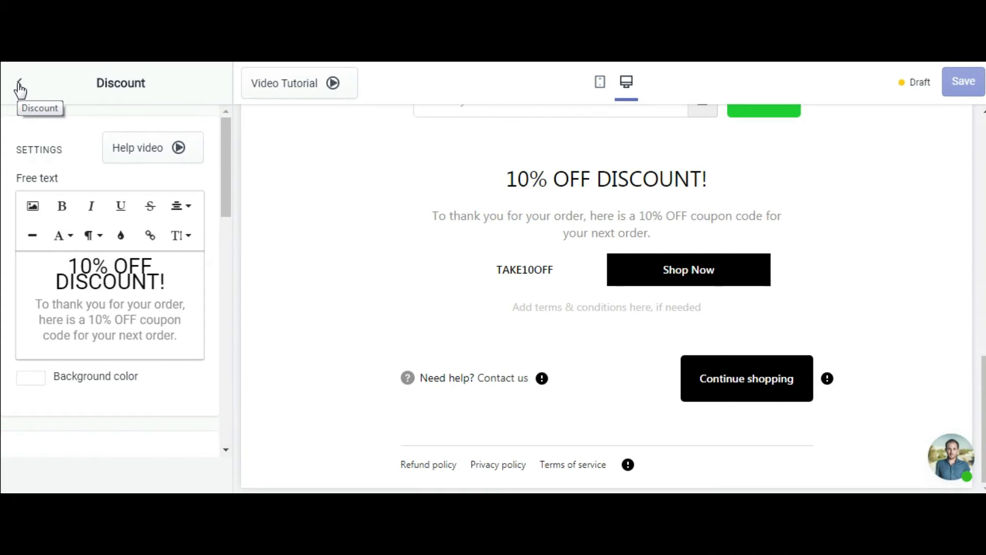
- Return to the section list and add a Product recommendations section to the template
left_click(20, 89)
mouse_move(126, 311)
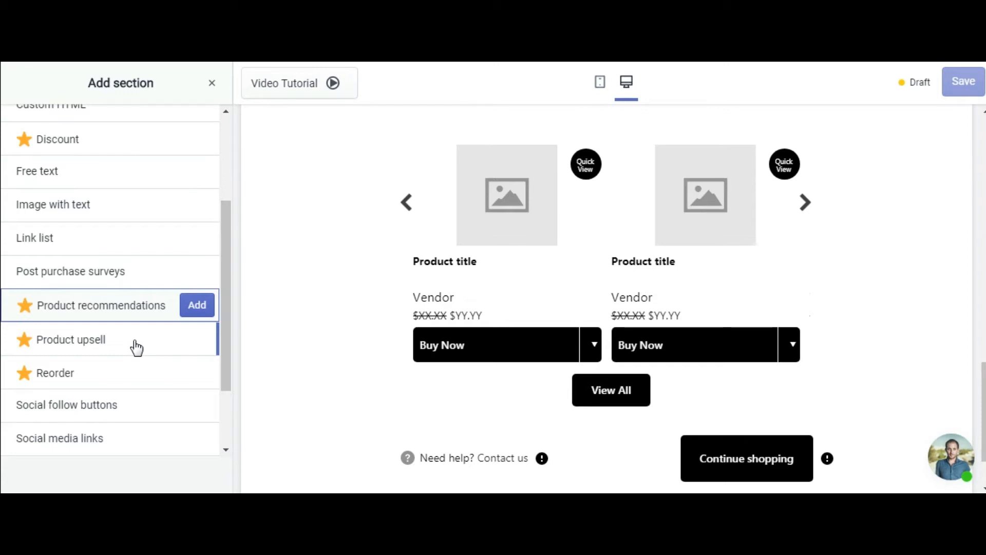
left_click(185, 316)
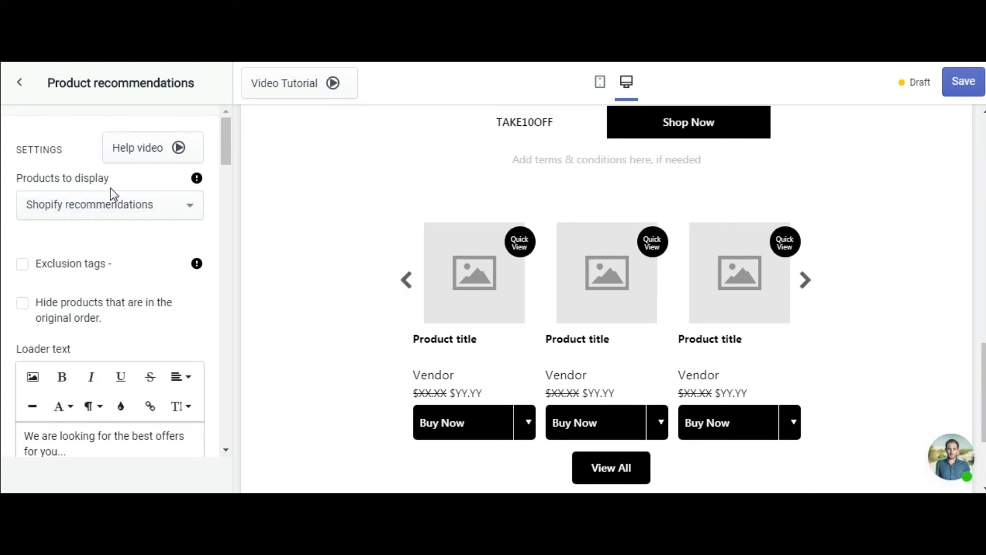
- Set the recommendations to display a specific collection and choose the women accessories collection
left_click(168, 211)
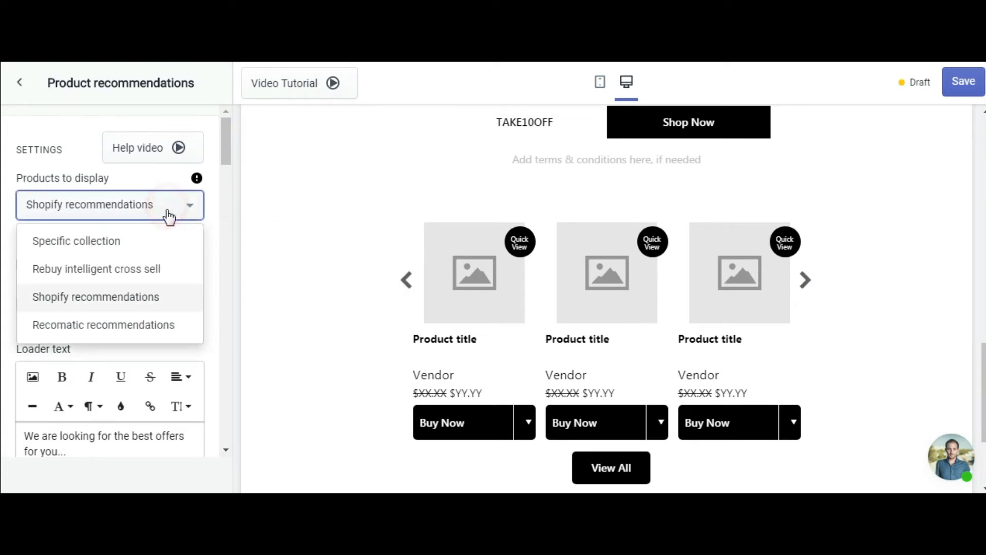
left_click(171, 212)
left_click(169, 204)
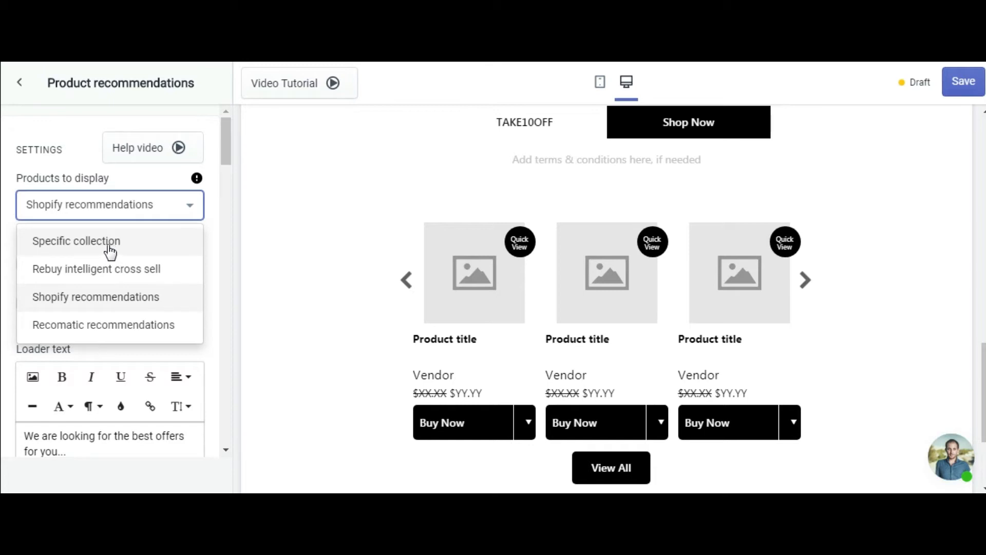
left_click(85, 247)
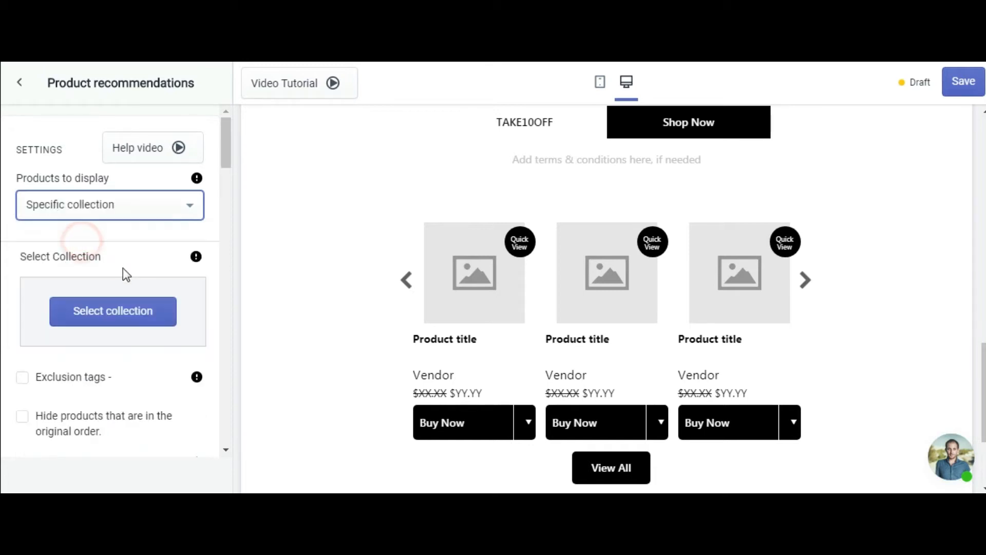
scroll(121, 299, "down", 2)
left_click(119, 238)
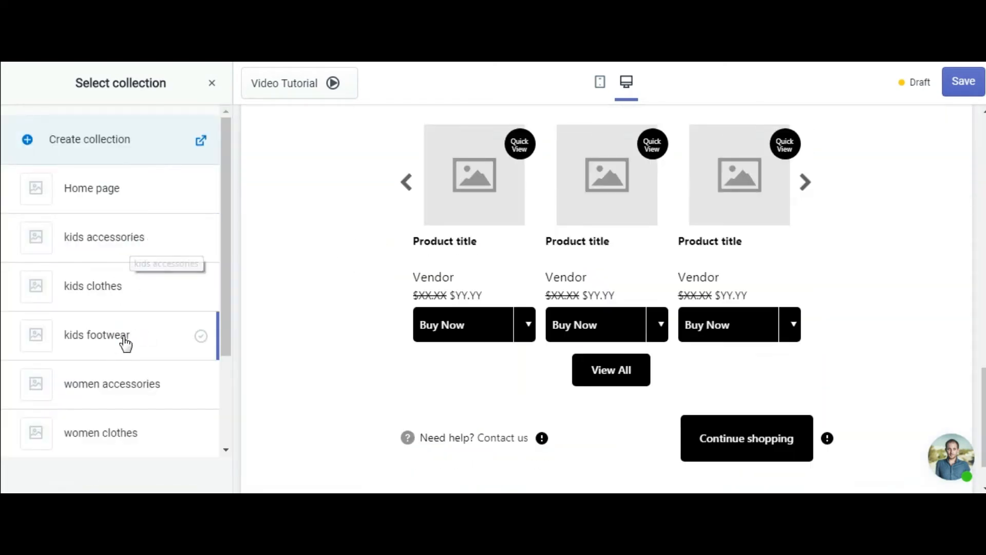
left_click(130, 384)
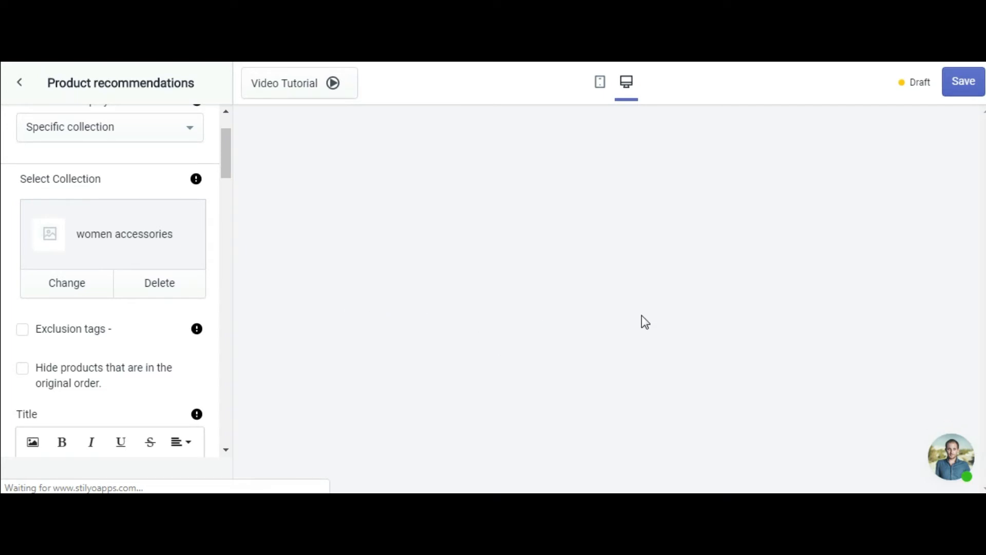
- Enable exclusion tags for the product recommendations
left_click_drag(227, 170, 229, 147)
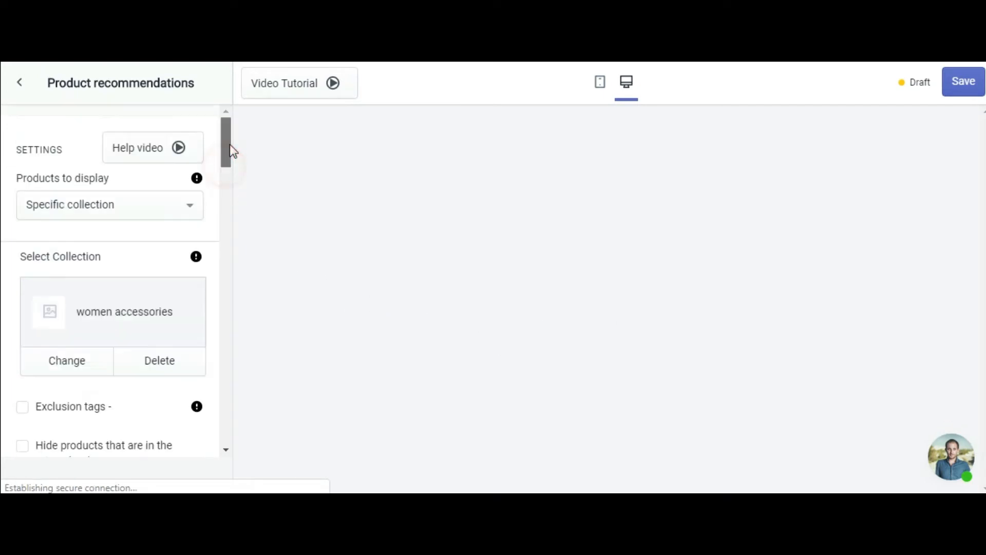
scroll(722, 312, "down", 10)
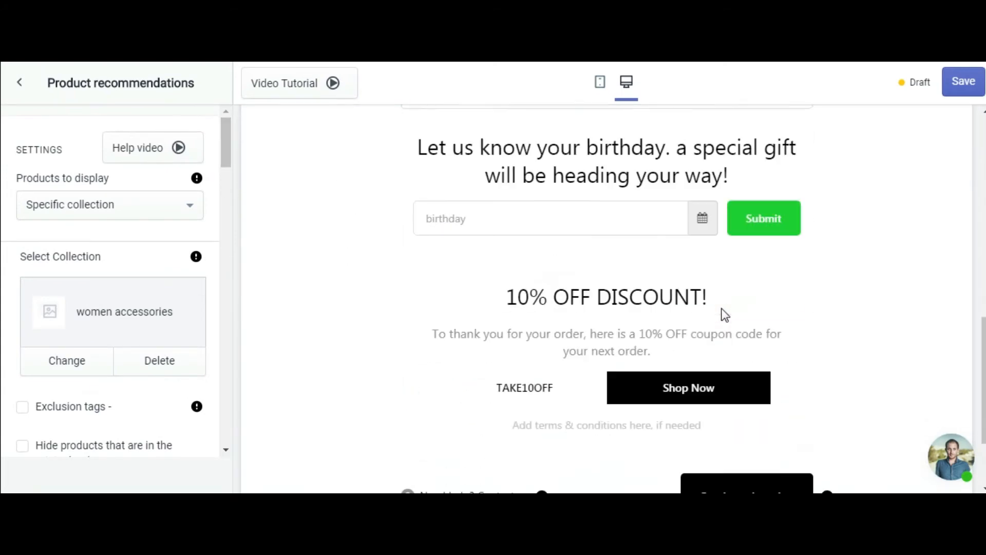
scroll(77, 308, "down", 3)
left_click(22, 251)
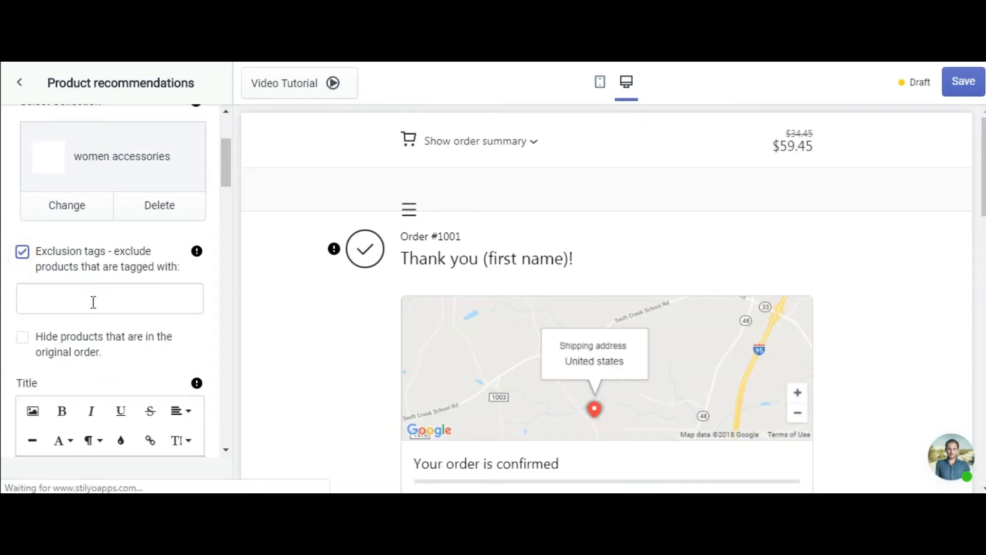
- Replace the recommendations title with "You can check this product also"
scroll(354, 335, "down", 7)
scroll(121, 348, "down", 3)
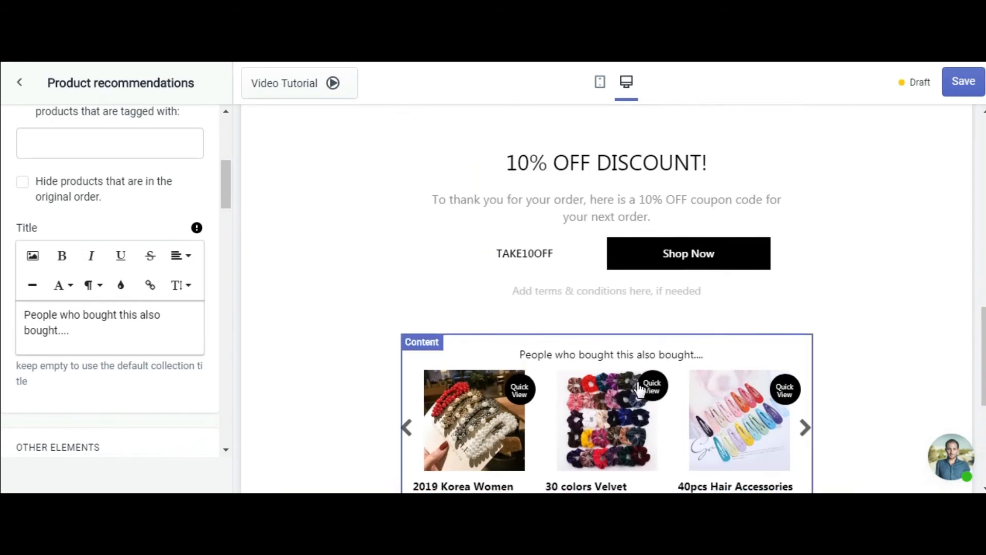
left_click_drag(87, 335, 5, 320)
key("BackSpace")
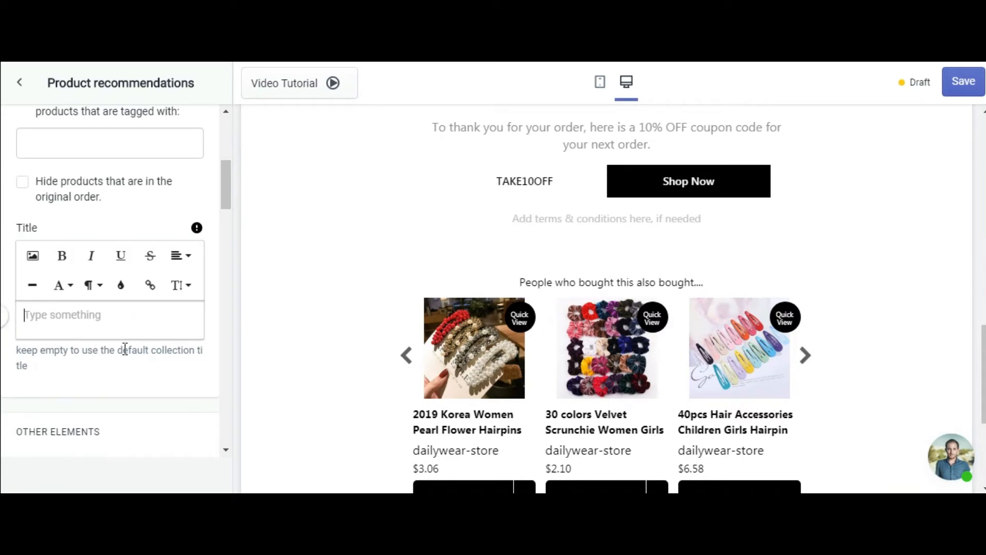
type("You can check this product also")
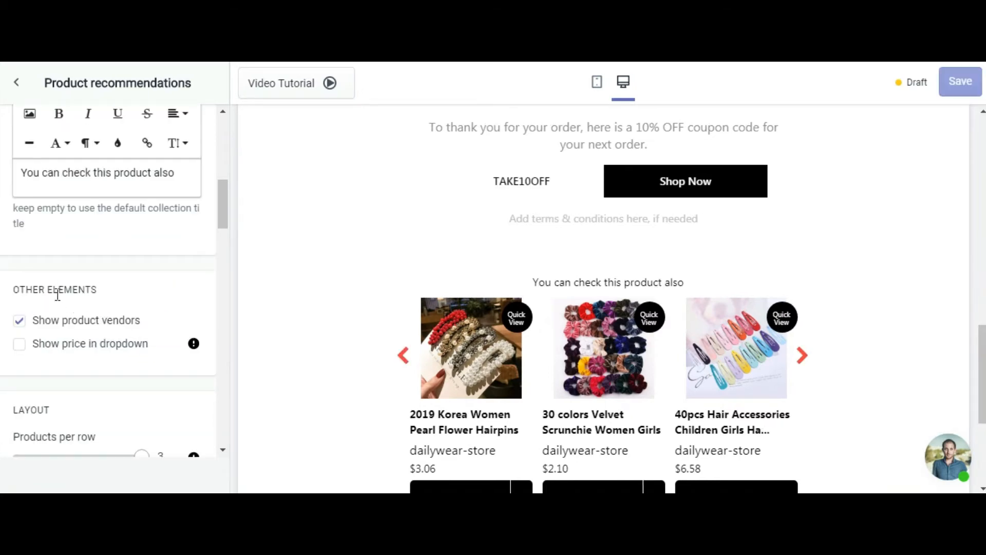
- Try the option that shows prices in the dropdown, and leave the layout at 3 products per row
left_click(19, 344)
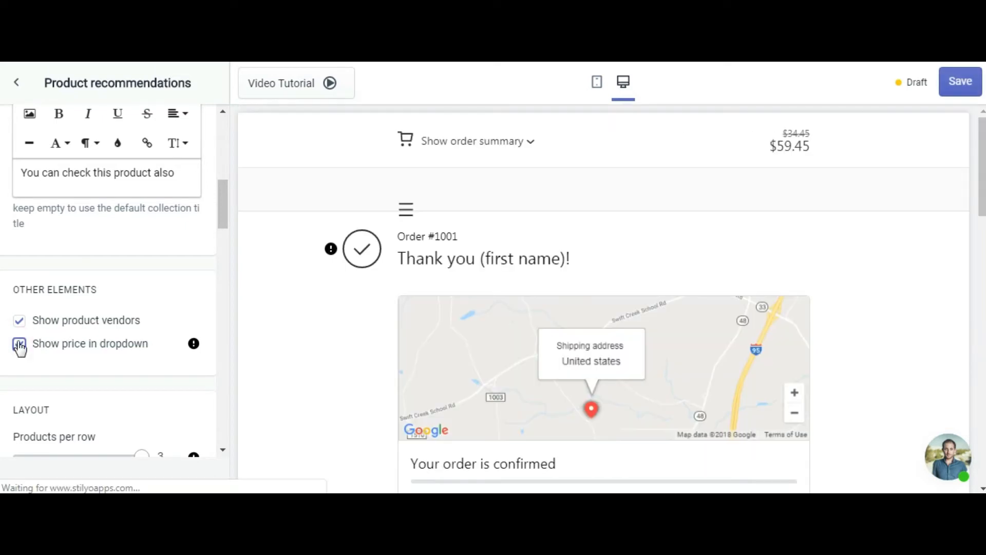
left_click(20, 345)
left_click_drag(225, 221, 226, 254)
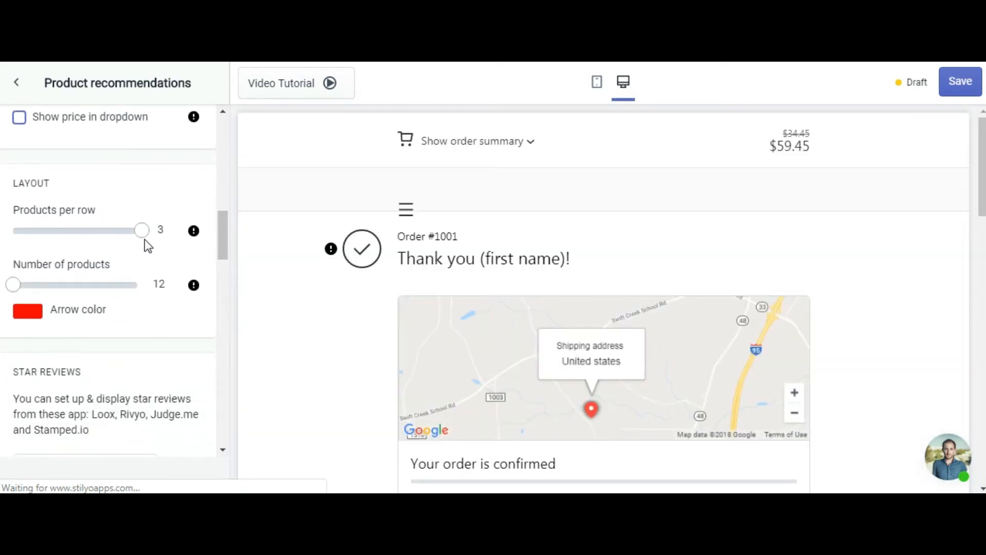
left_click_drag(141, 230, 170, 236)
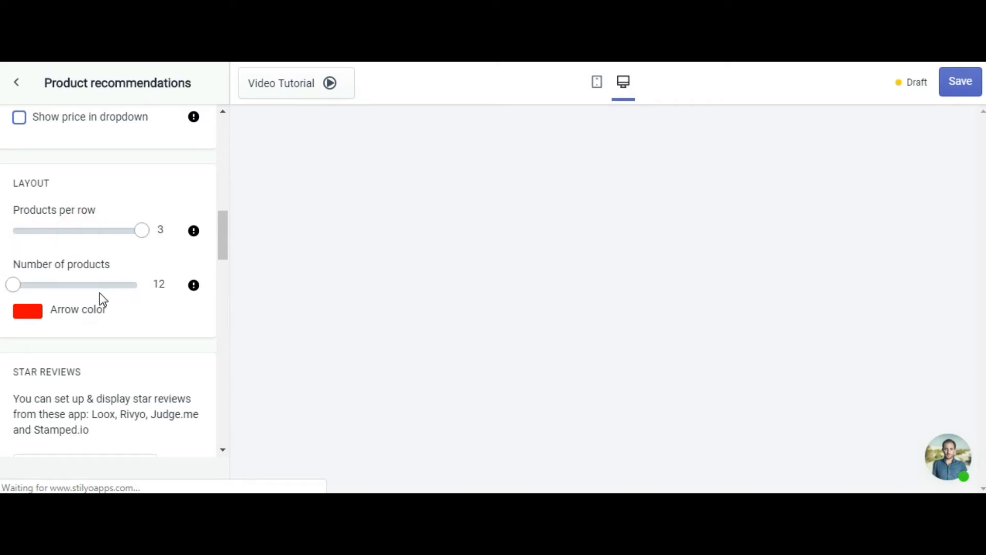
- Try a darker red shade for the recommendation carousel's arrow color
left_click(33, 315)
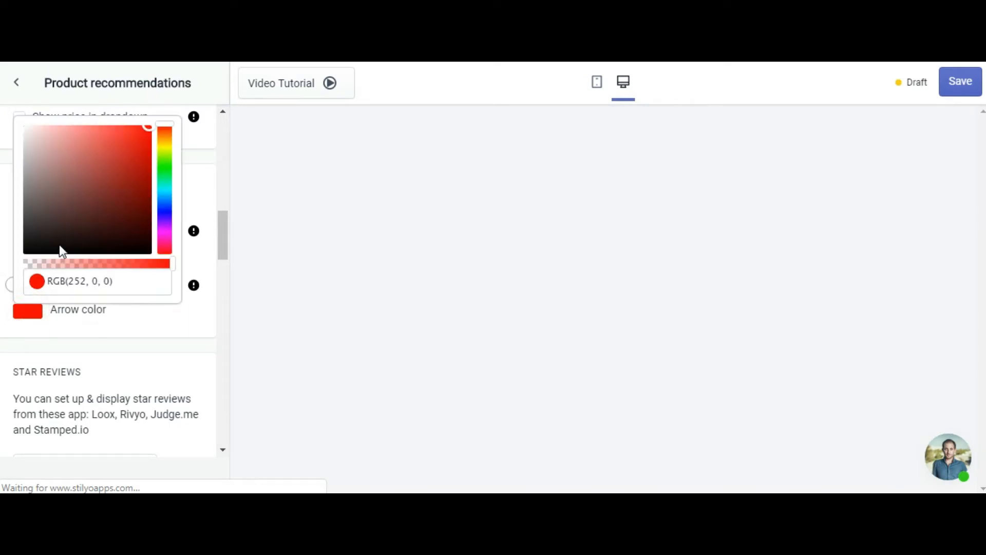
left_click(130, 147)
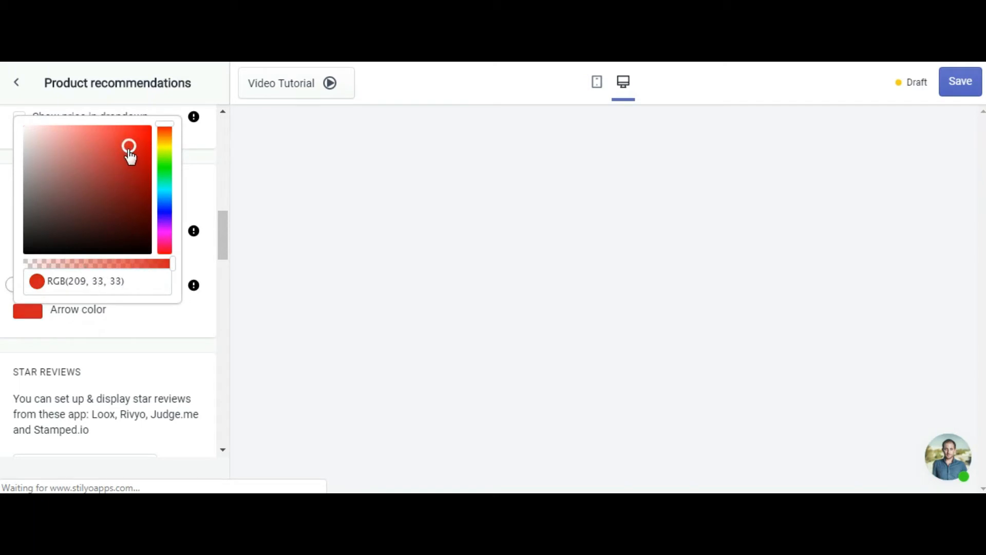
left_click_drag(130, 149, 106, 220)
left_click(130, 318)
left_click(168, 338)
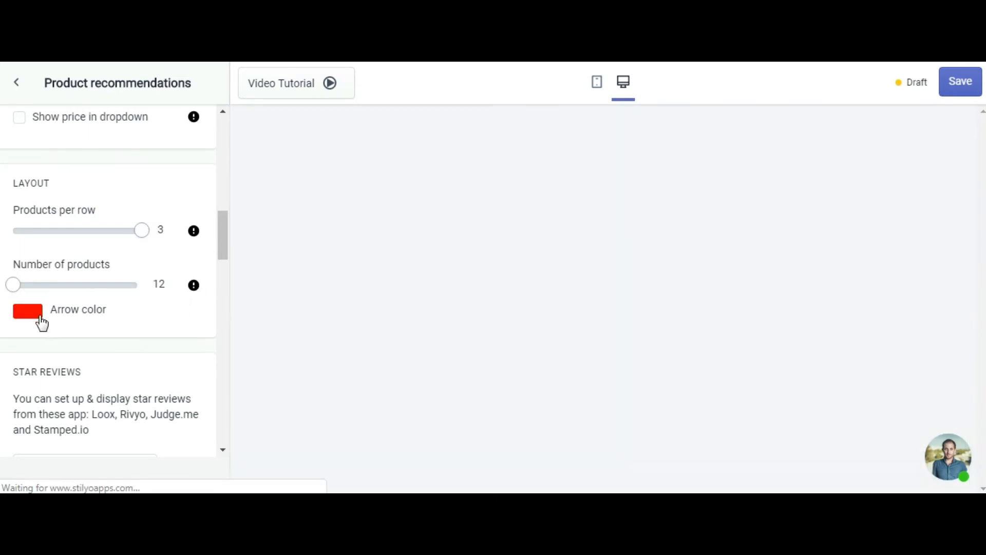
- Set the recommendation carousel's arrow color to dark brown, RGB(81, 42, 42)
left_click(37, 316)
left_click(85, 211)
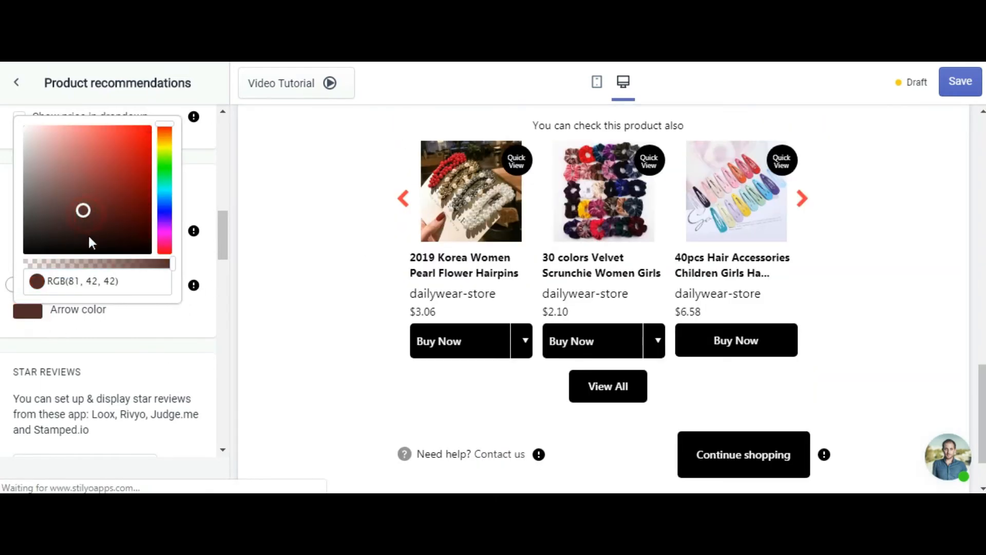
left_click(128, 334)
- Look over the product recommendations' discount settings and the Shop Now and View All button settings
left_click_drag(221, 248, 222, 317)
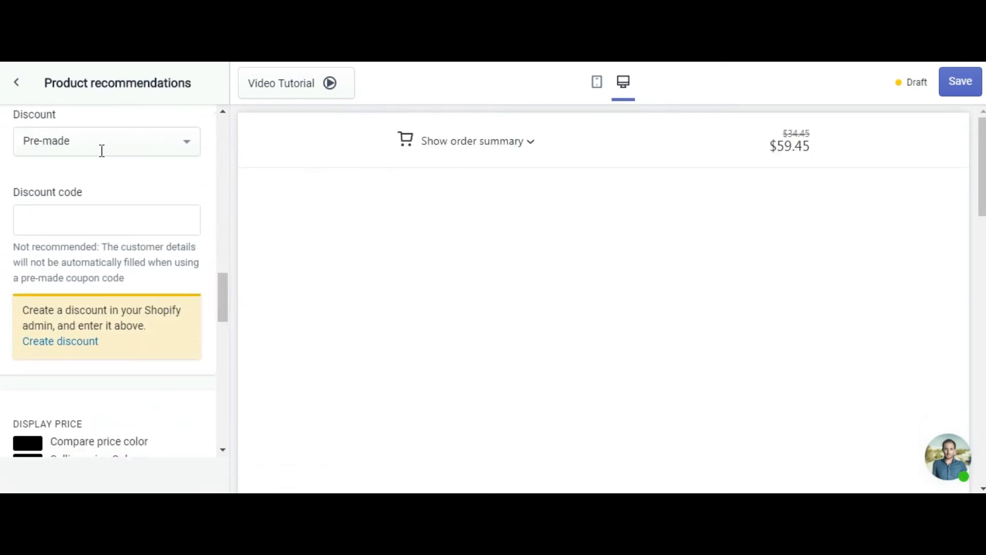
left_click(96, 210)
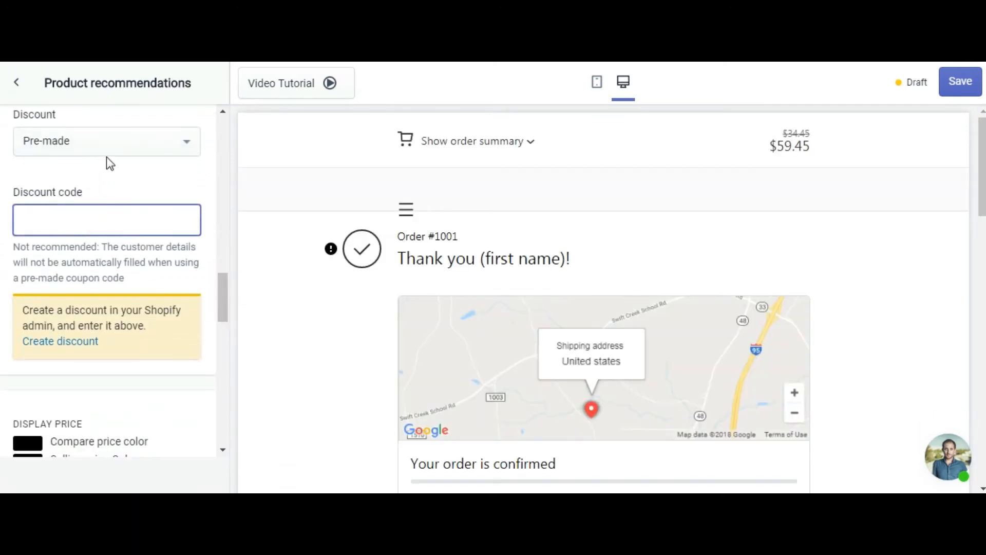
left_click(127, 140)
left_click(118, 166)
left_click(123, 142)
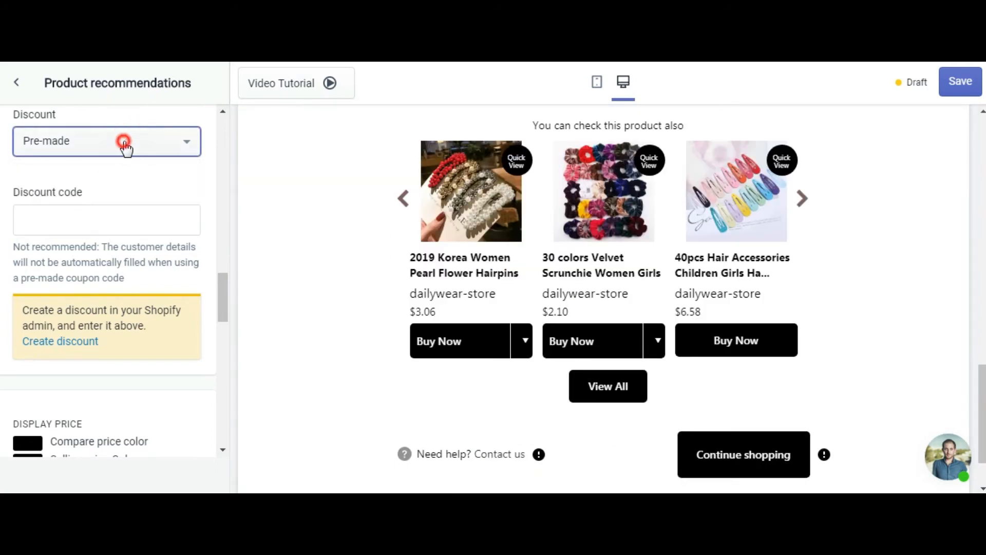
left_click(121, 143)
left_click_drag(223, 295, 227, 403)
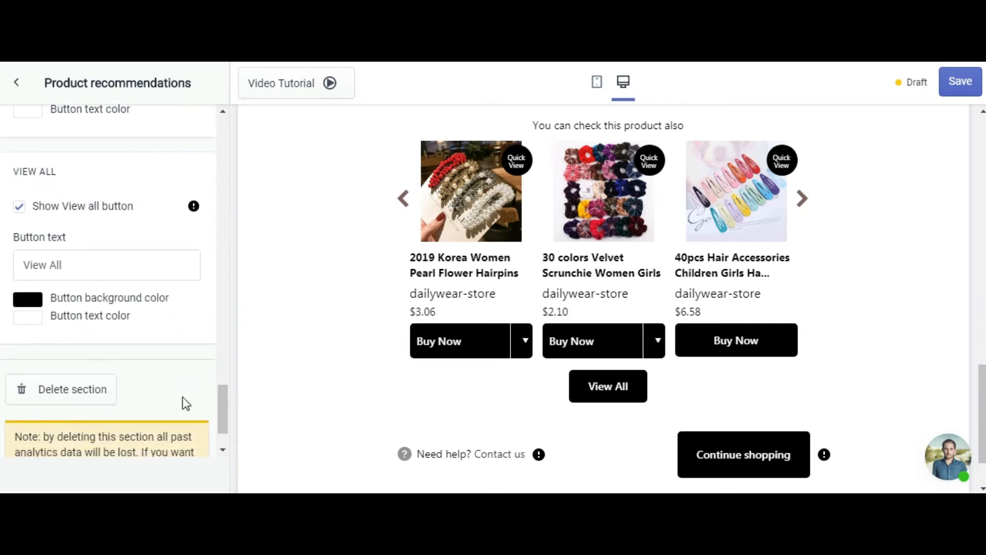
scroll(96, 329, "up", 3)
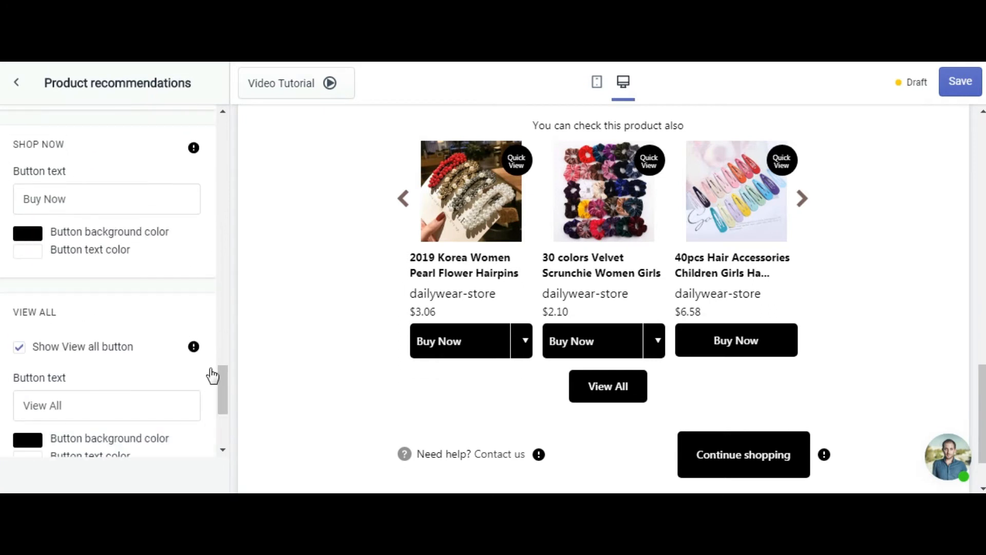
- Add a Product upsell section to the thank-you page and set its product source to Specific product
left_click_drag(222, 392, 226, 290)
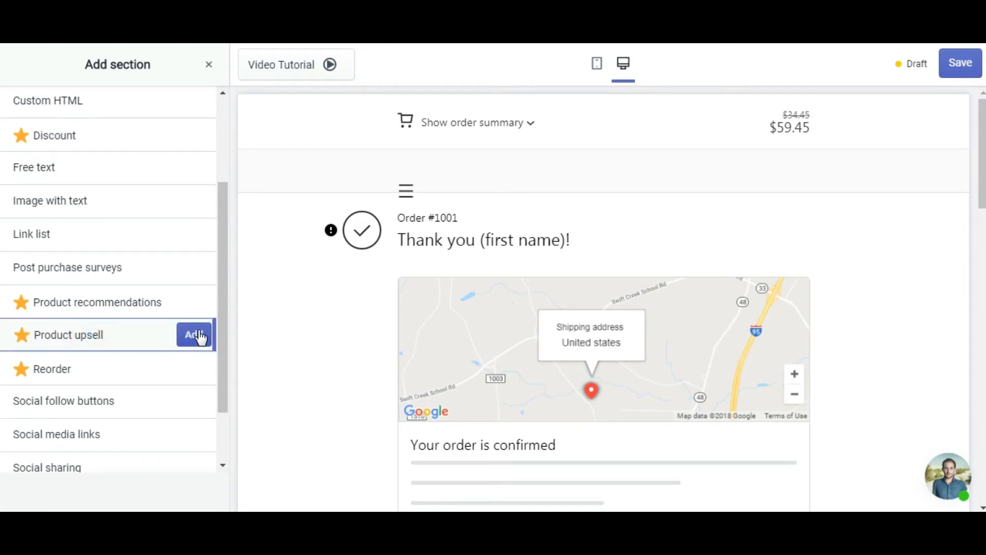
left_click(194, 335)
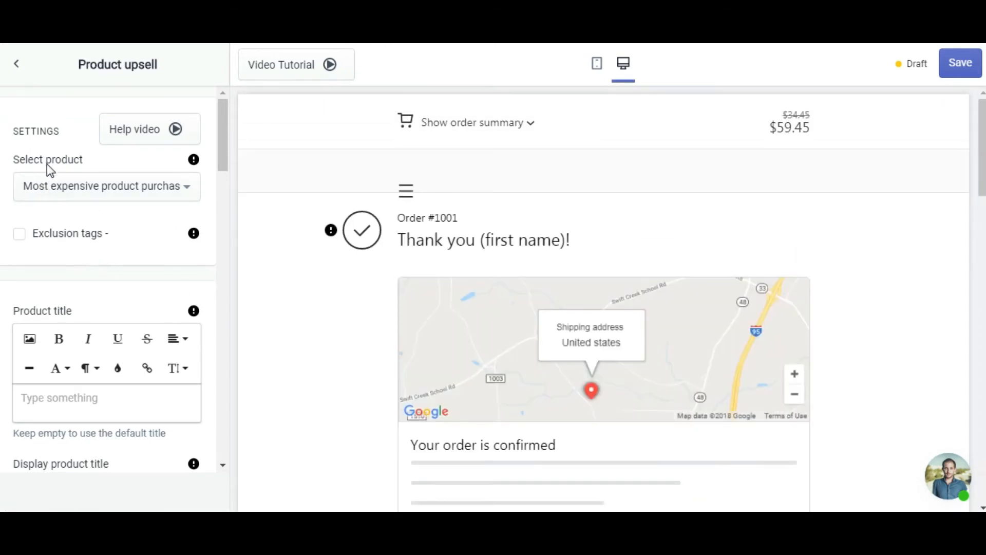
left_click(183, 195)
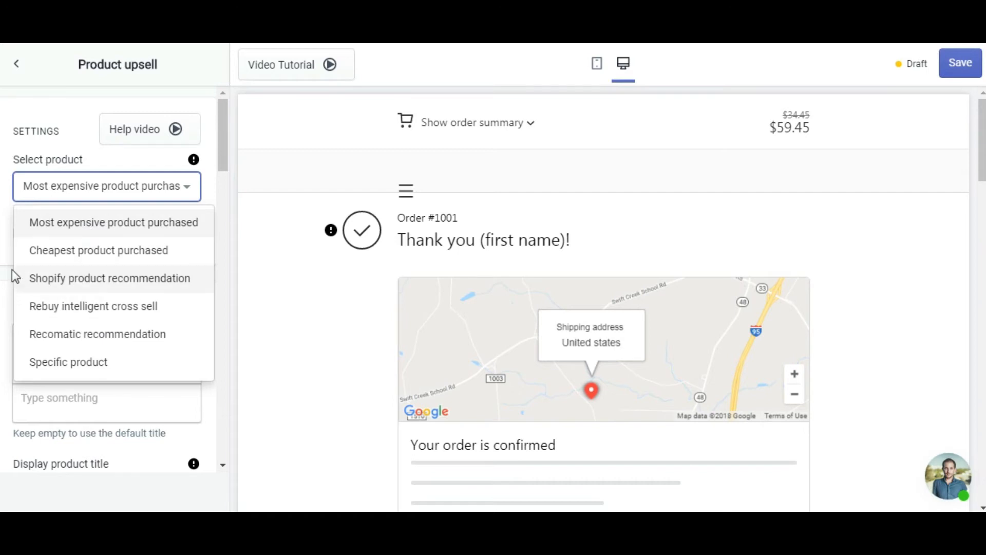
left_click(4, 250)
left_click(136, 194)
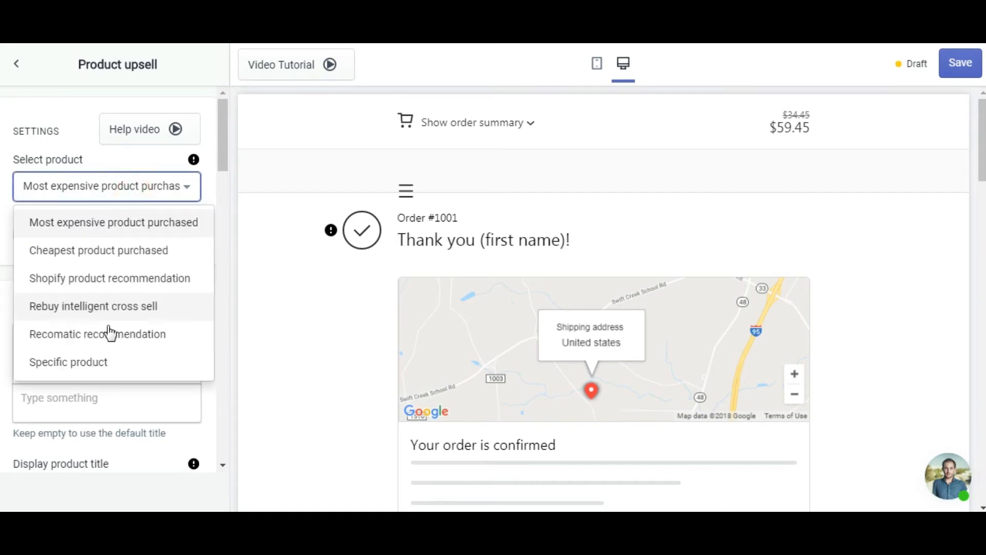
left_click(86, 362)
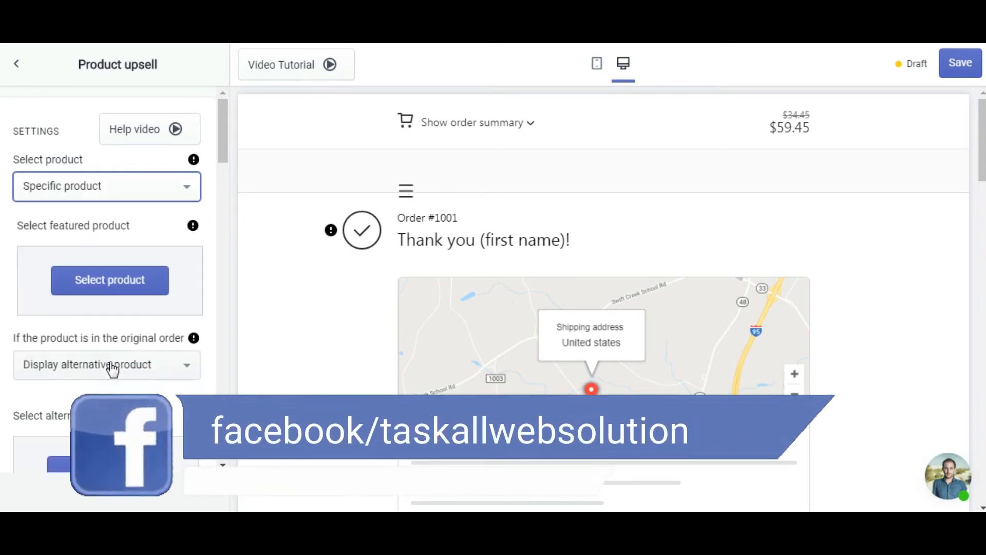
- Try "1 Set =5PCS girls fl..." as the upsell's featured product and check the page preview
left_click(96, 280)
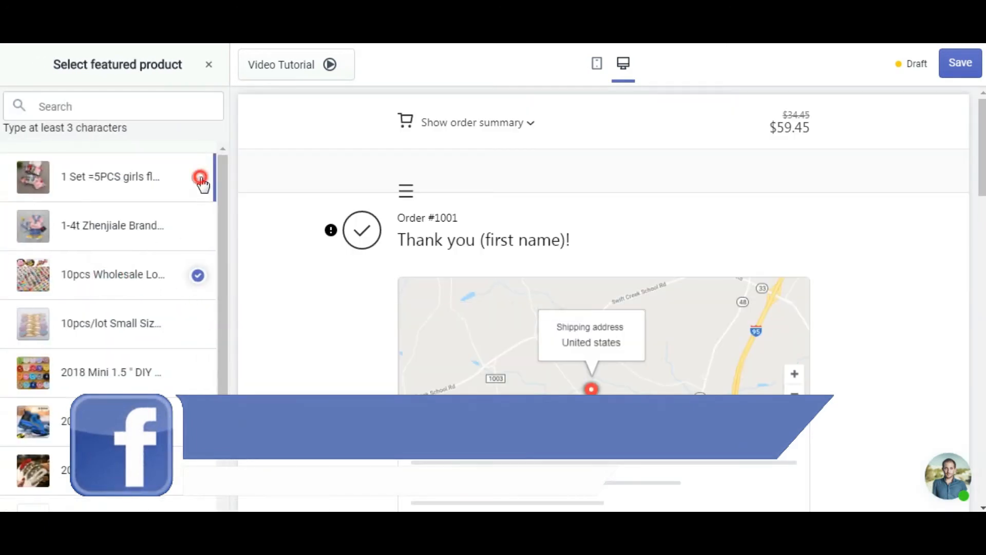
left_click(198, 177)
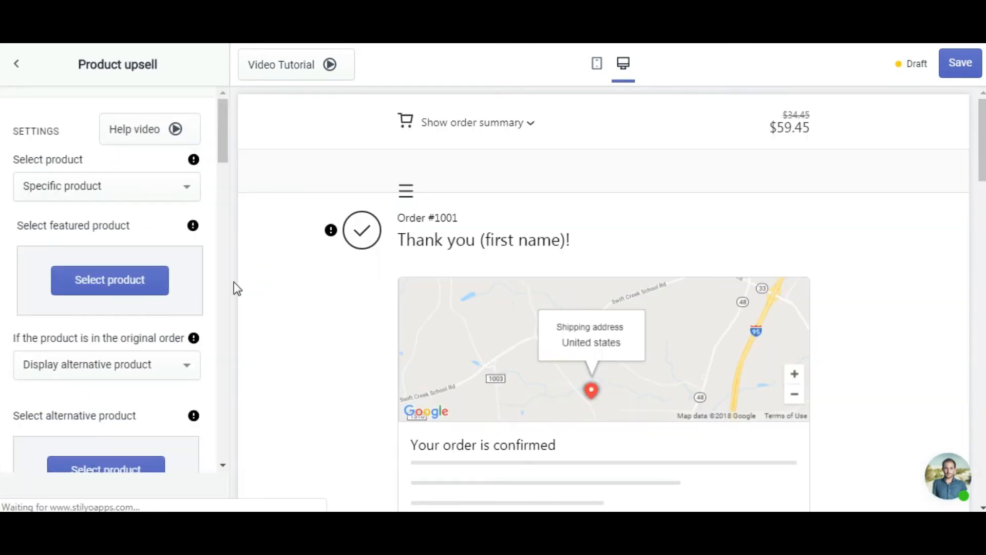
scroll(632, 324, "down", 15)
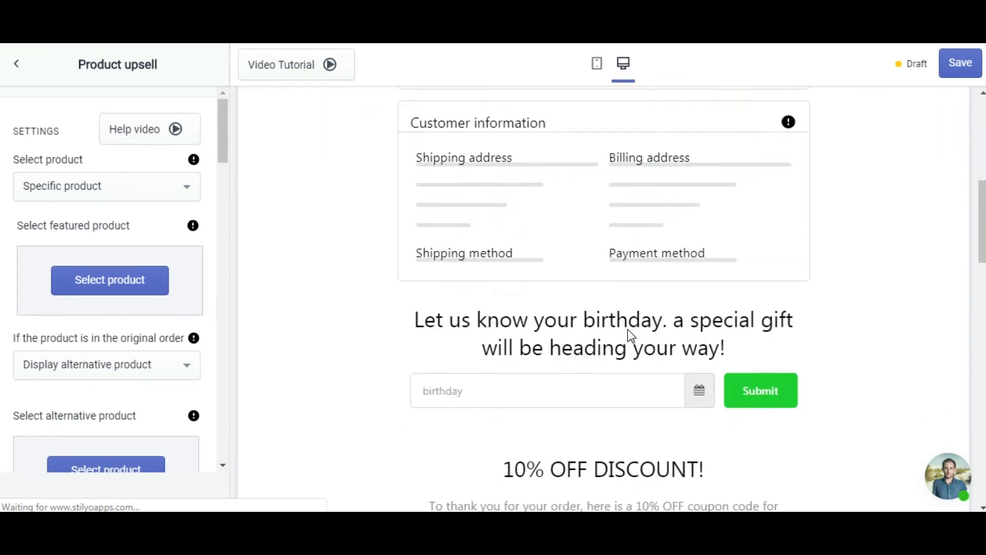
scroll(631, 339, "down", 3)
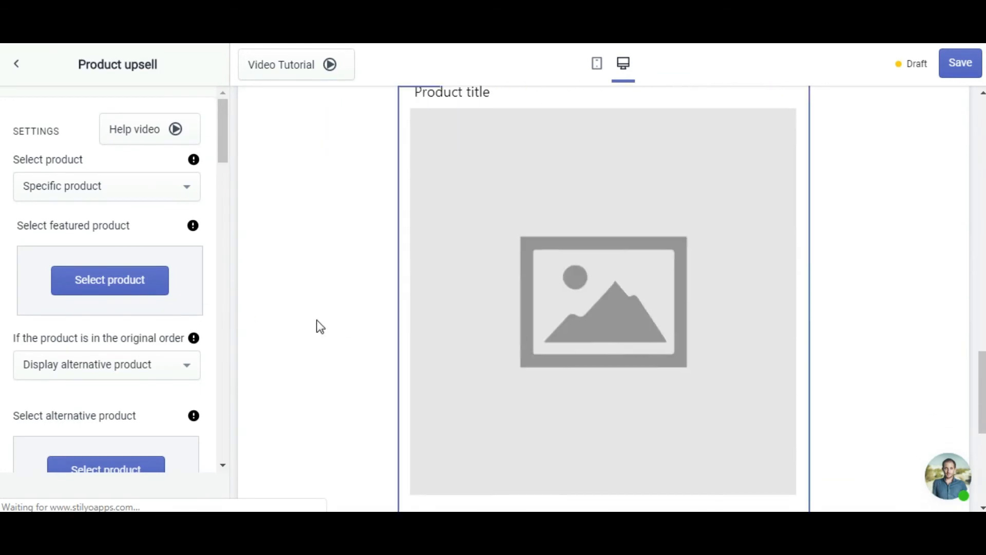
- Choose "1-4t Zhenjiale Brand..." as the upsell's featured product and check it in the page preview
left_click(128, 283)
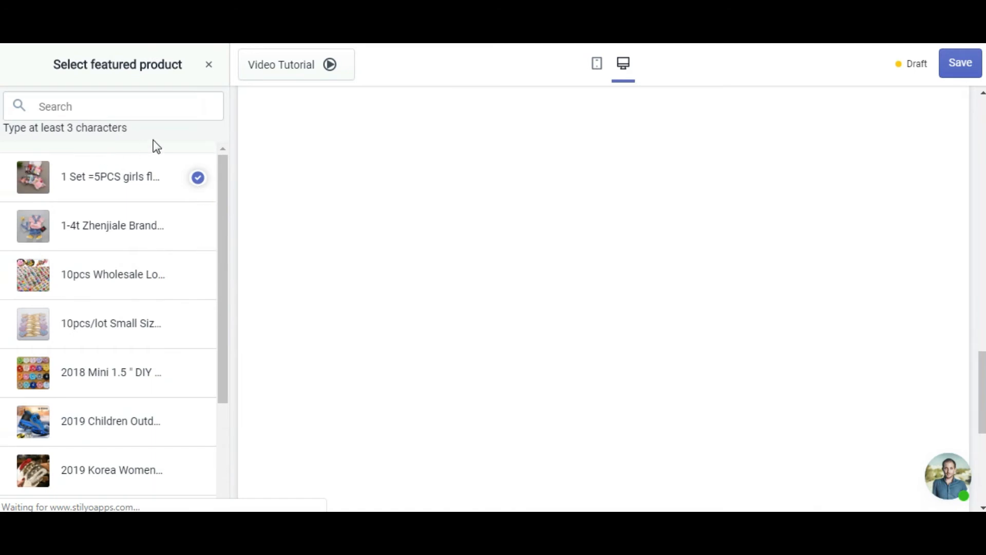
left_click(153, 140)
left_click(200, 233)
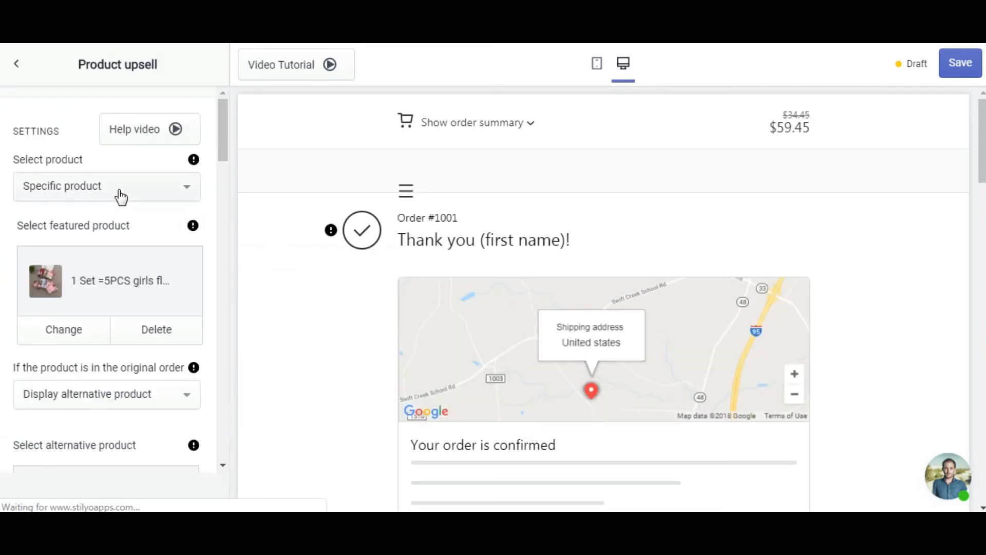
scroll(669, 351, "down", 15)
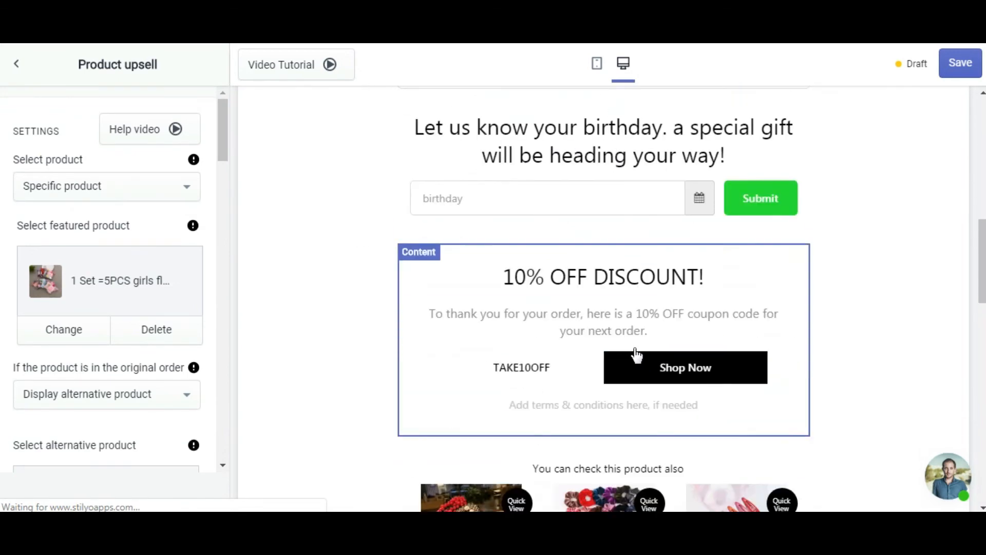
scroll(606, 350, "down", 10)
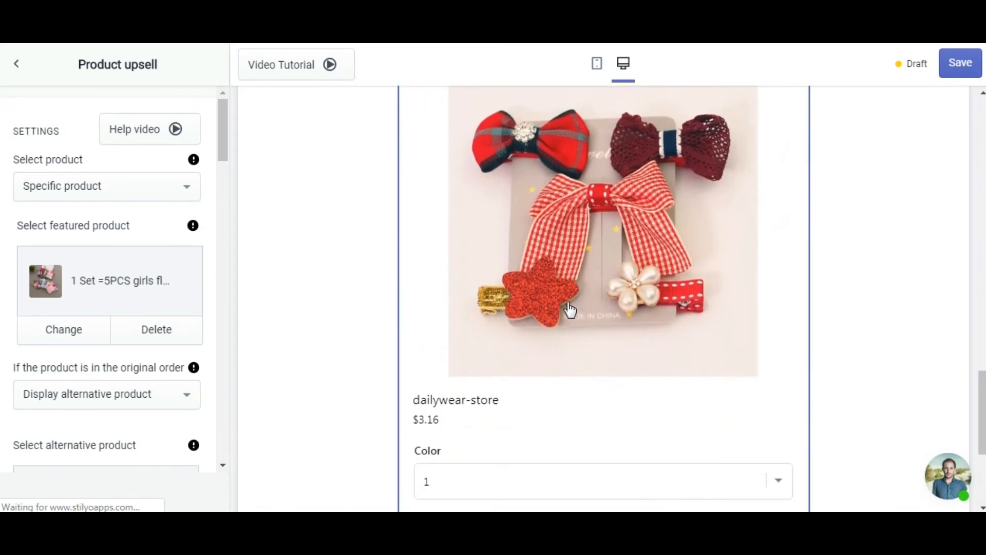
scroll(64, 342, "down", 2)
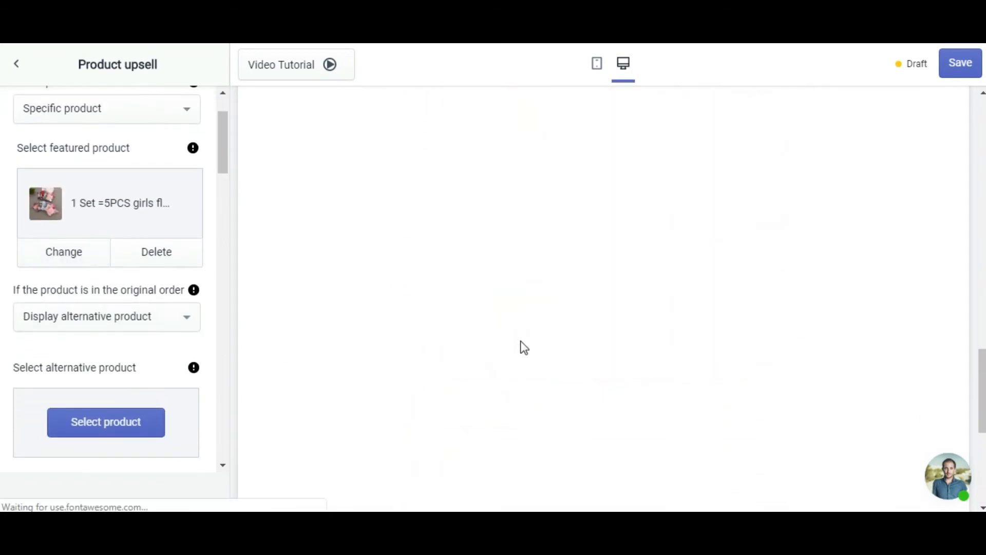
scroll(524, 348, "up", 9)
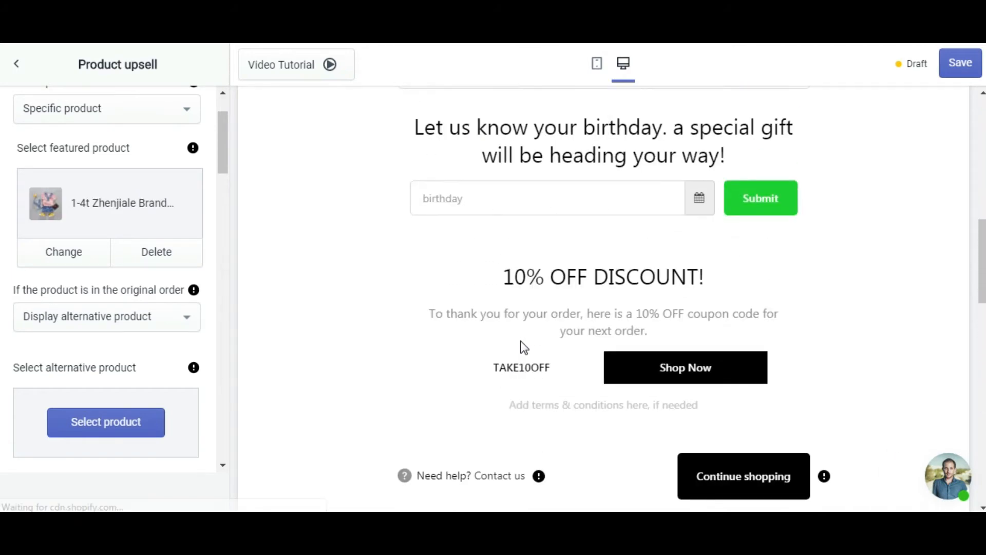
scroll(524, 348, "up", 5)
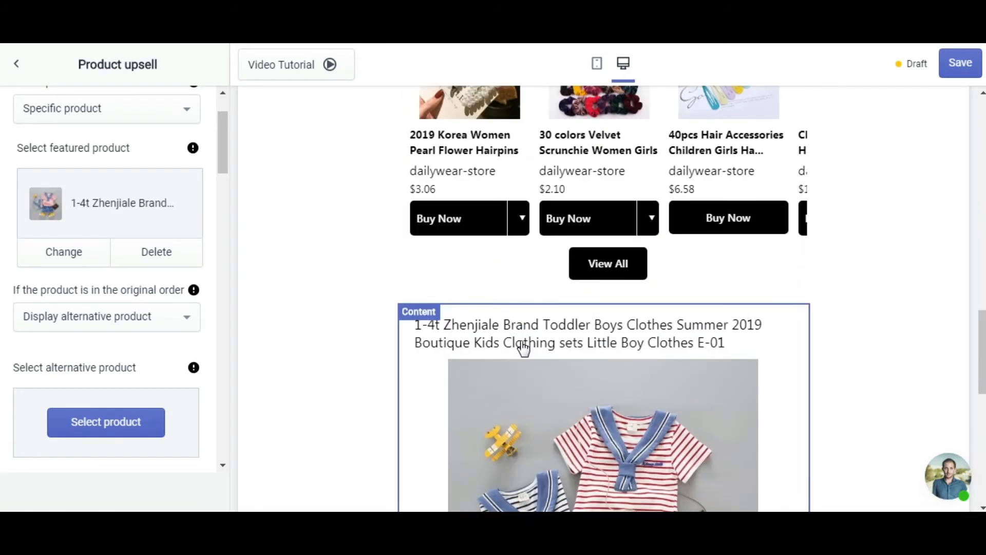
scroll(524, 348, "down", 9)
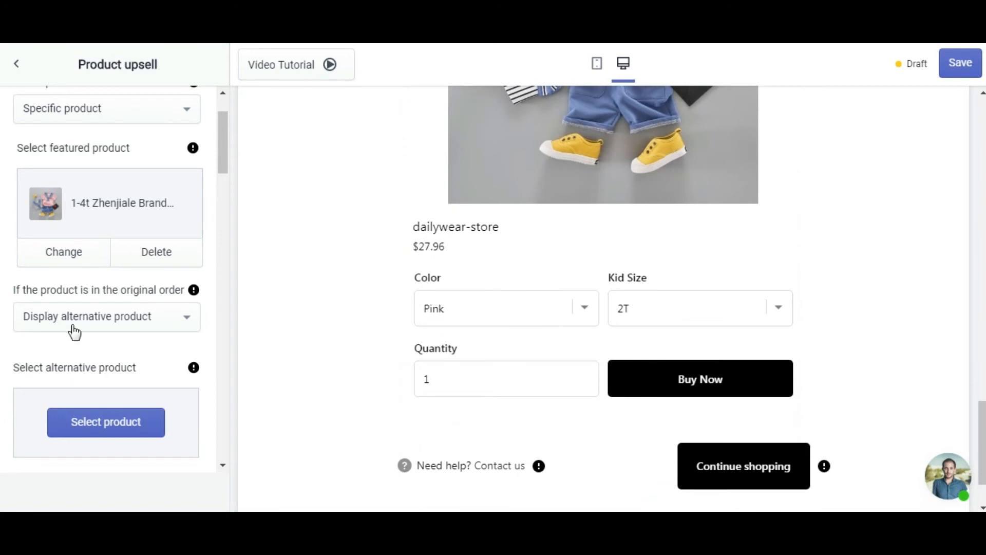
- Keep Display alternative product for items already in the original order, and choose "2019 Children Outd..." as the alternative product
scroll(75, 332, "down", 2)
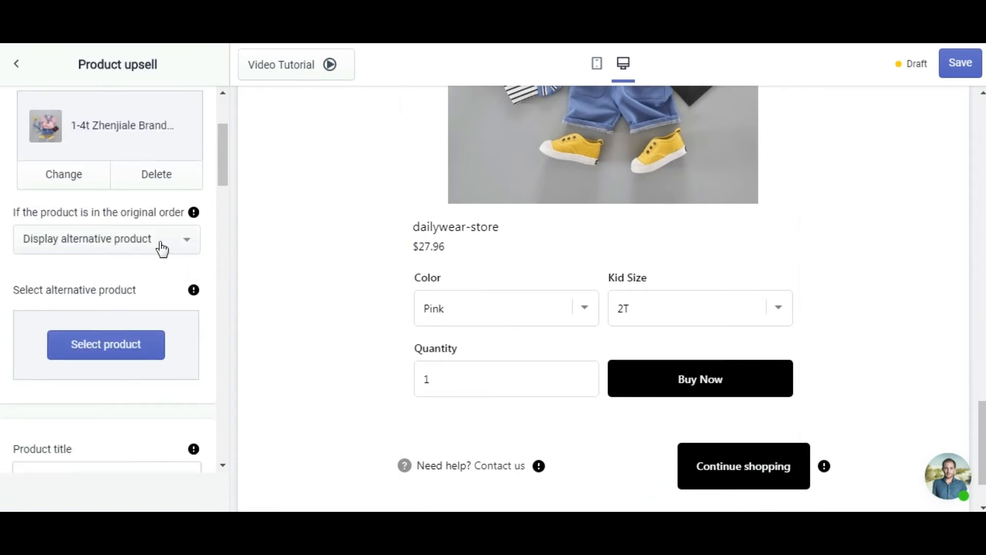
left_click(178, 240)
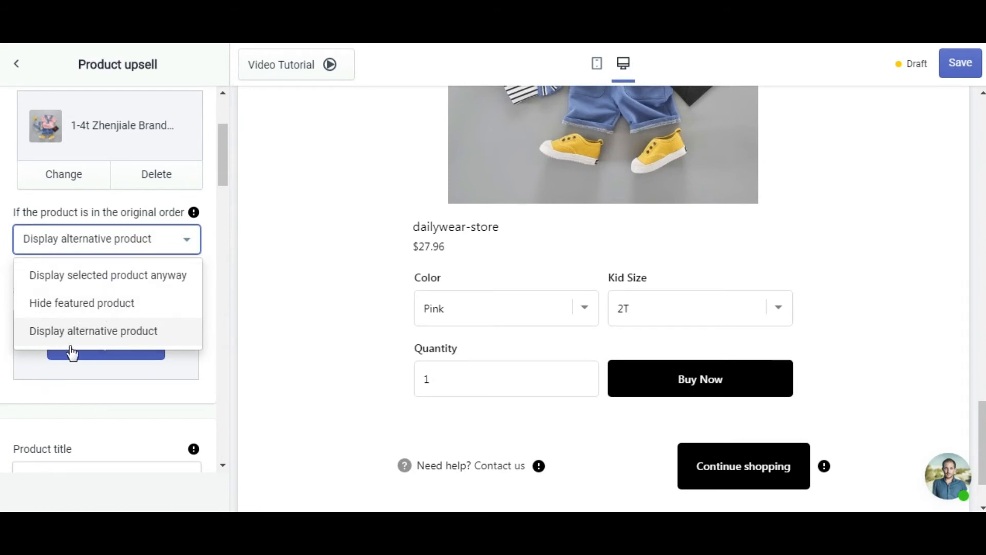
left_click(185, 239)
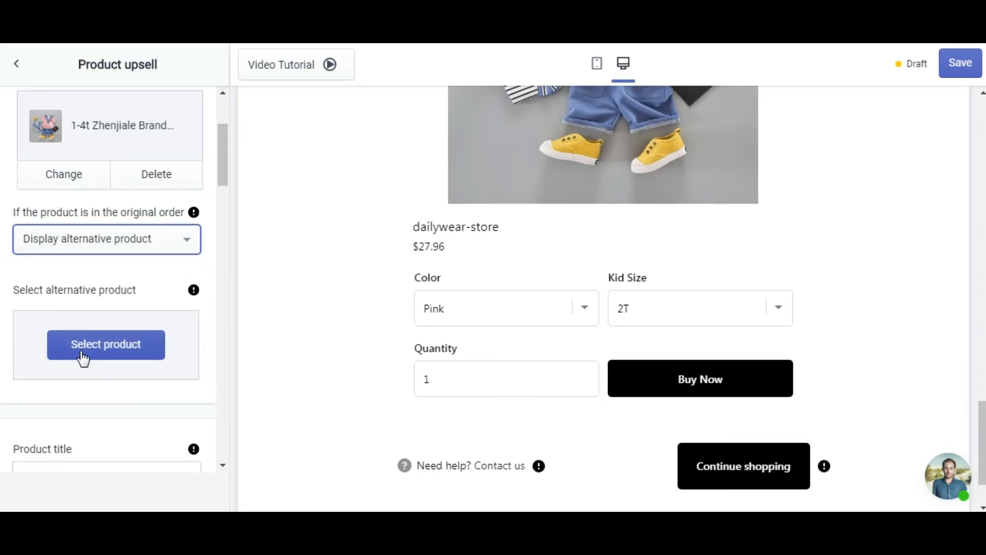
left_click(106, 349)
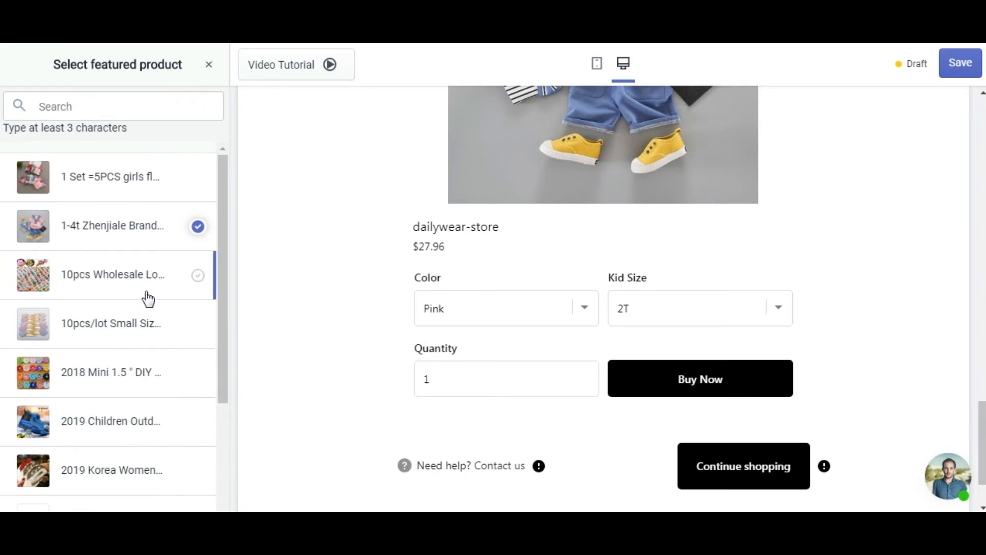
left_click(196, 423)
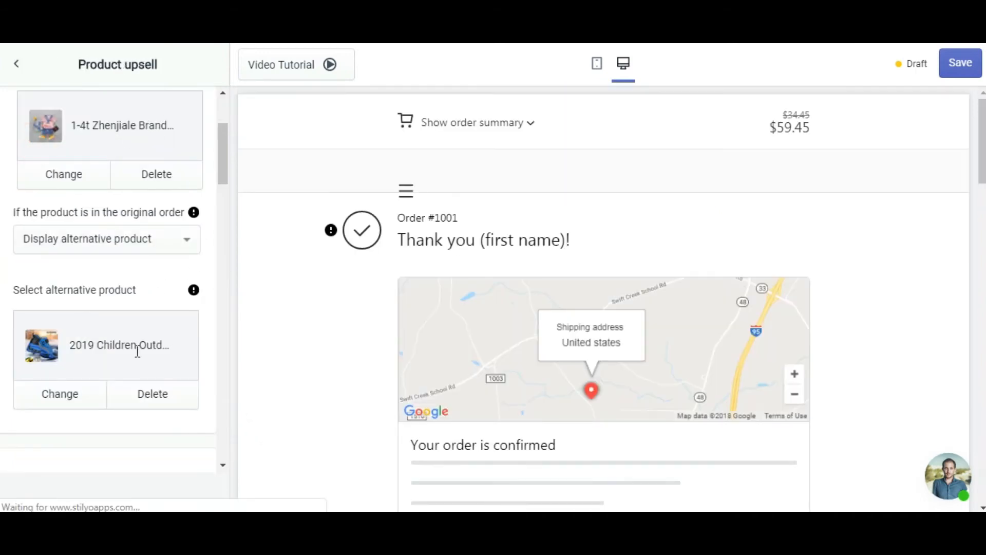
- Look over the upsell's product title, title position, description, secondary images, quantity picker, variant, vendor and star review settings
scroll(139, 355, "down", 5)
scroll(103, 339, "down", 2)
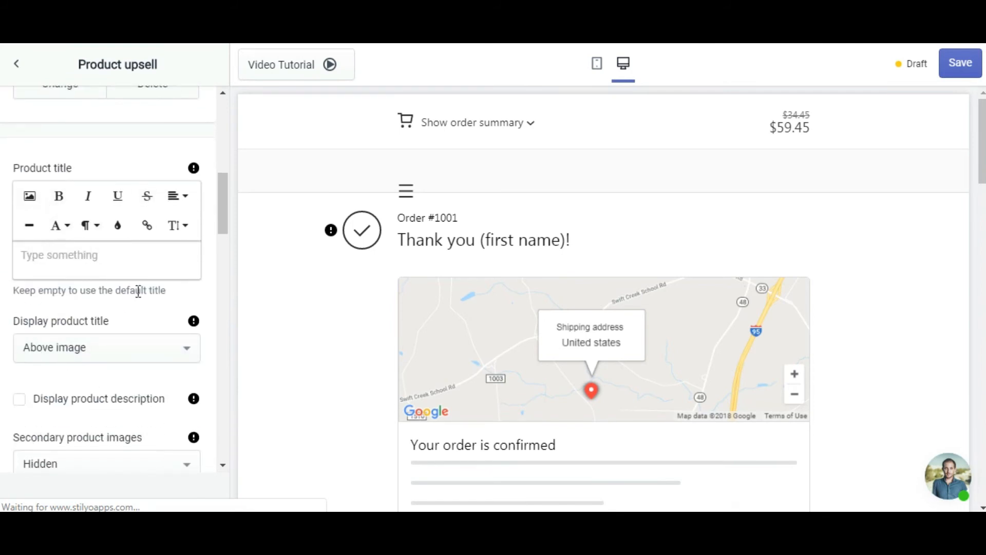
scroll(62, 308, "down", 2)
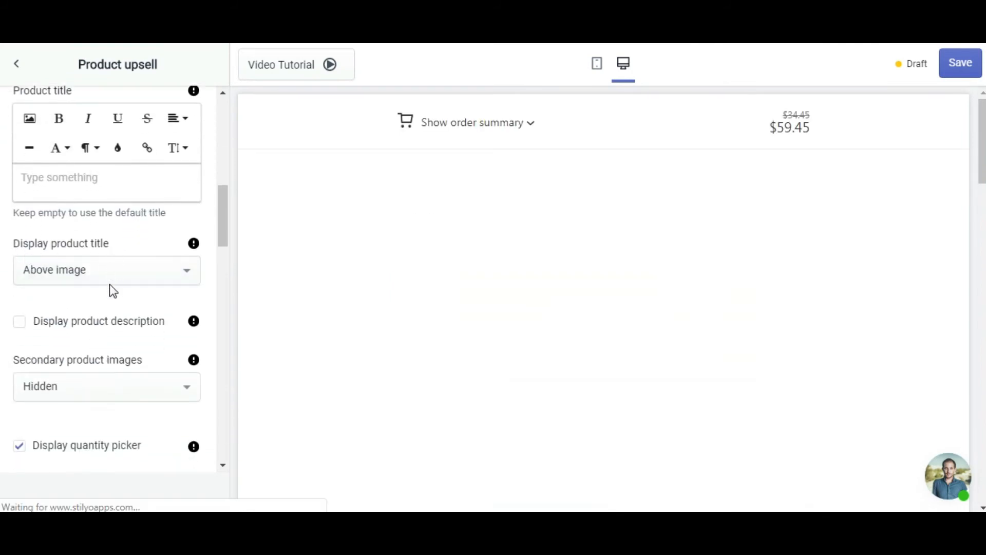
left_click(179, 272)
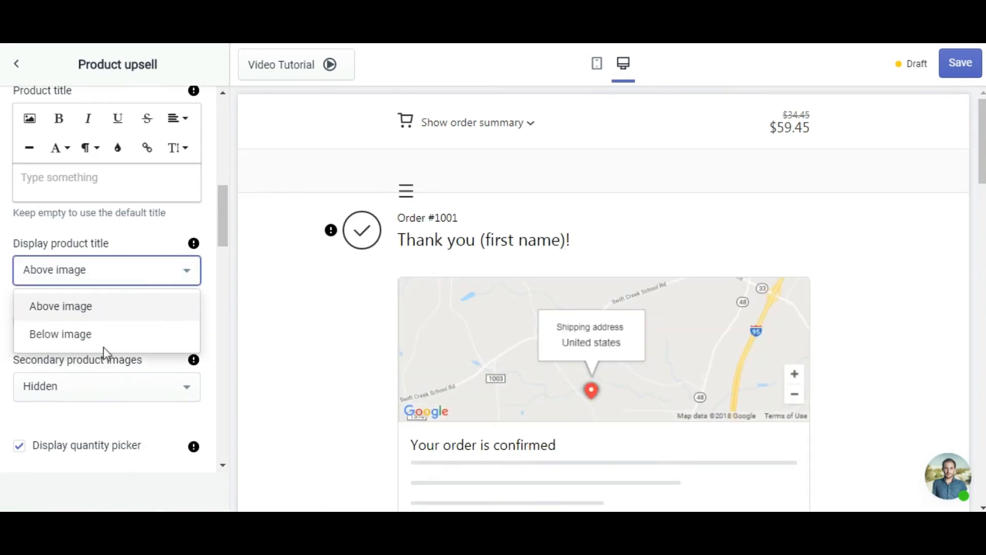
left_click(175, 278)
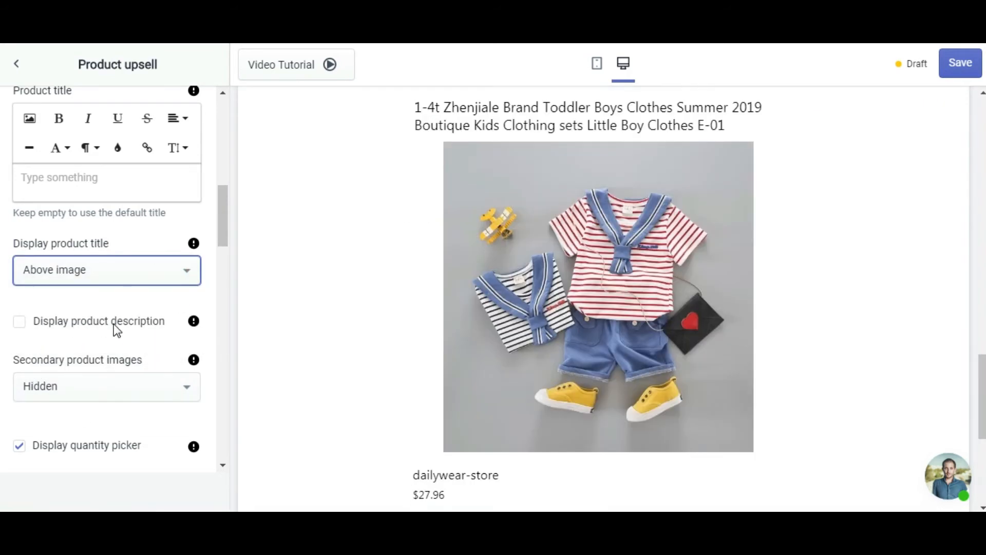
scroll(113, 367, "down", 2)
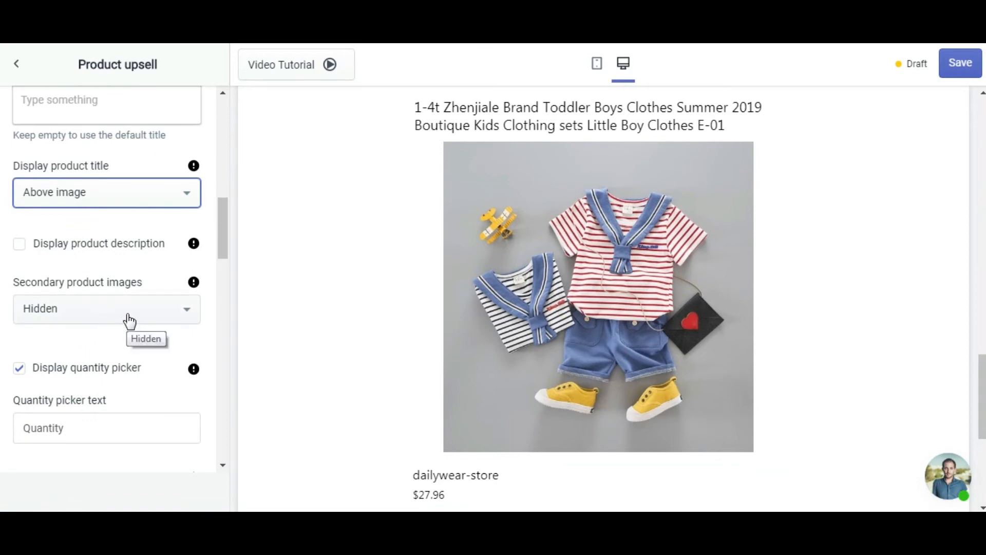
scroll(132, 338, "down", 4)
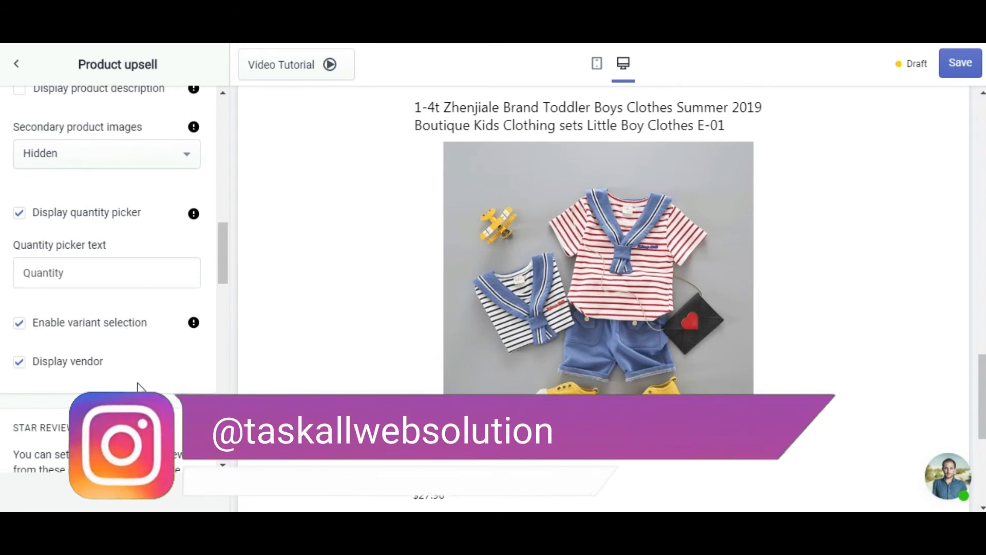
scroll(138, 386, "down", 5)
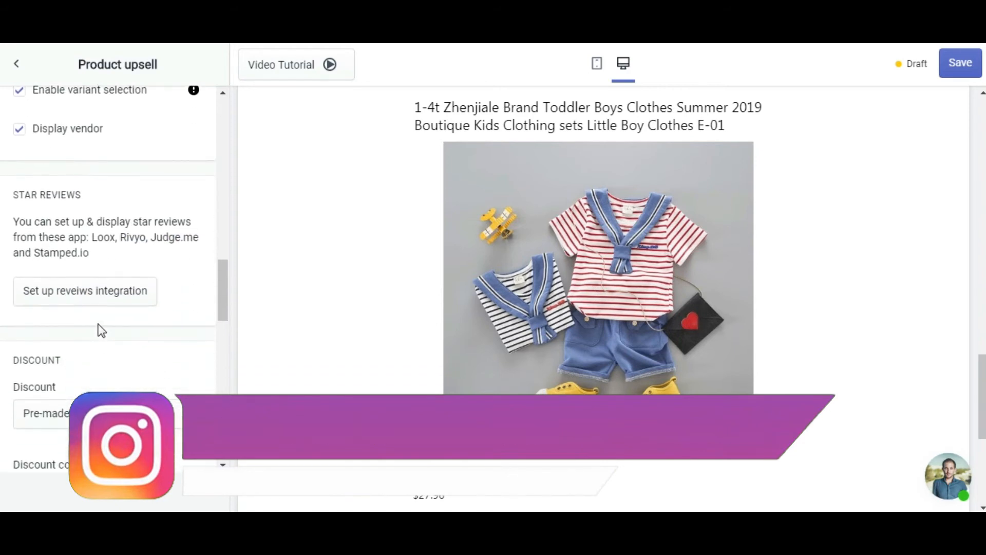
- Look over the upsell's discount, compare to price, product price and buy button settings
scroll(88, 245, "down", 5)
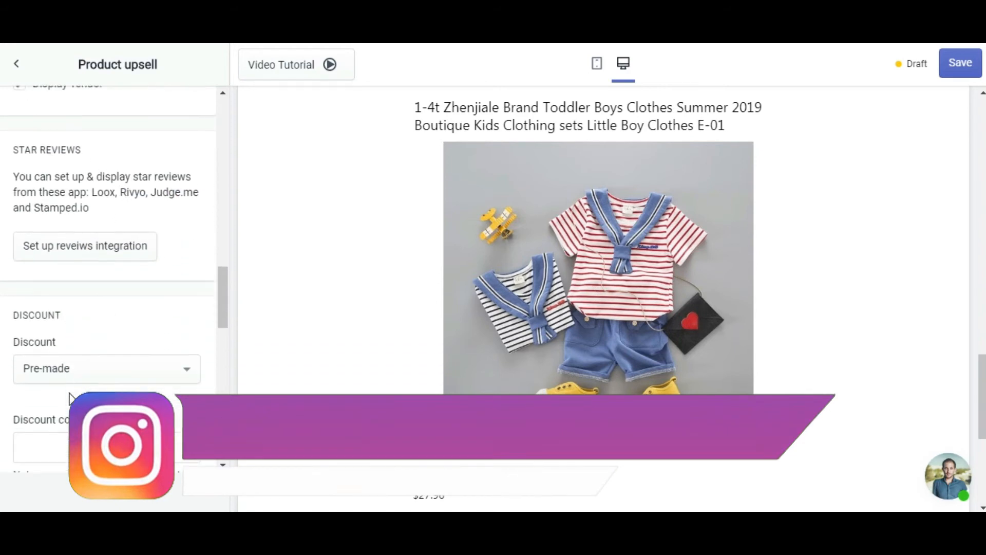
scroll(98, 306, "up", 1)
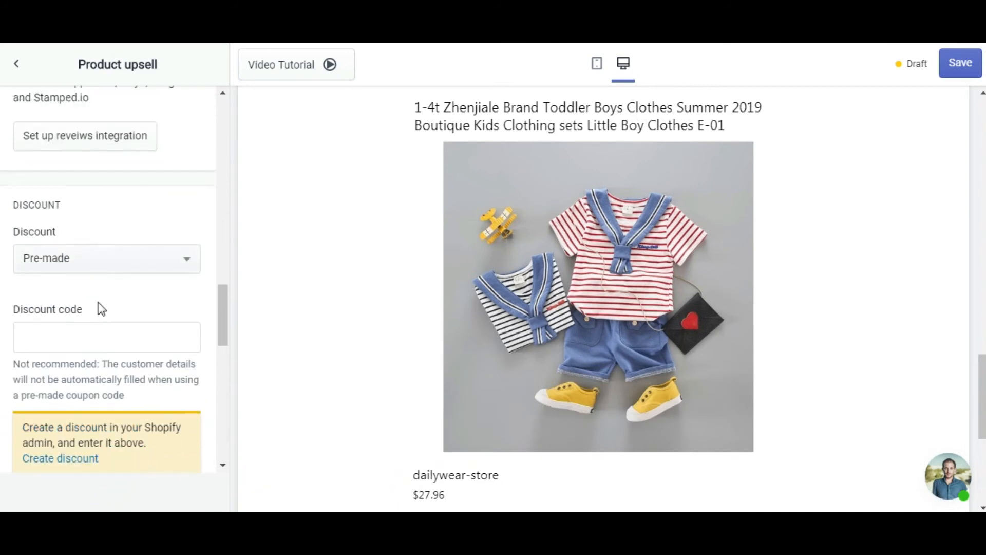
scroll(125, 360, "down", 4)
scroll(52, 355, "down", 1)
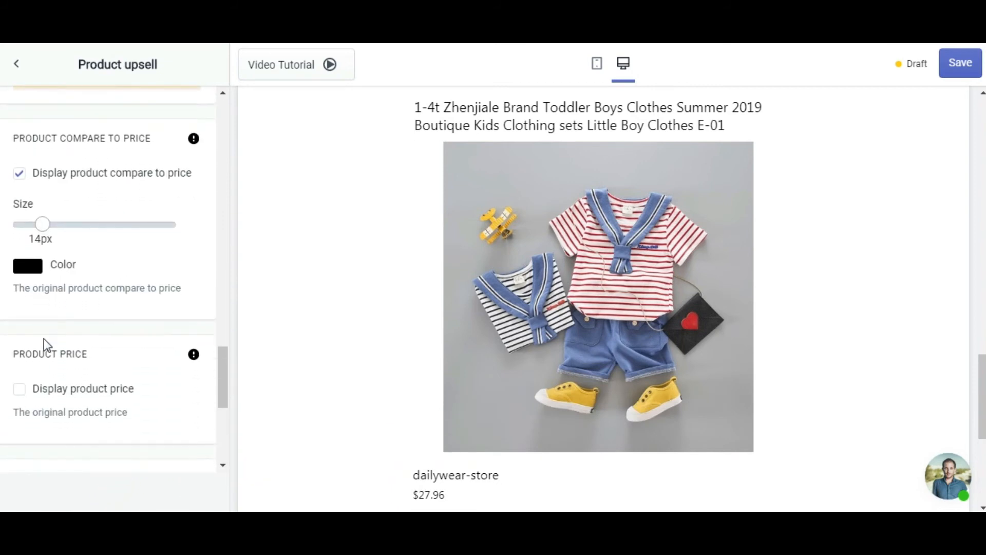
scroll(31, 277, "down", 2)
scroll(46, 272, "up", 2)
scroll(96, 268, "down", 3)
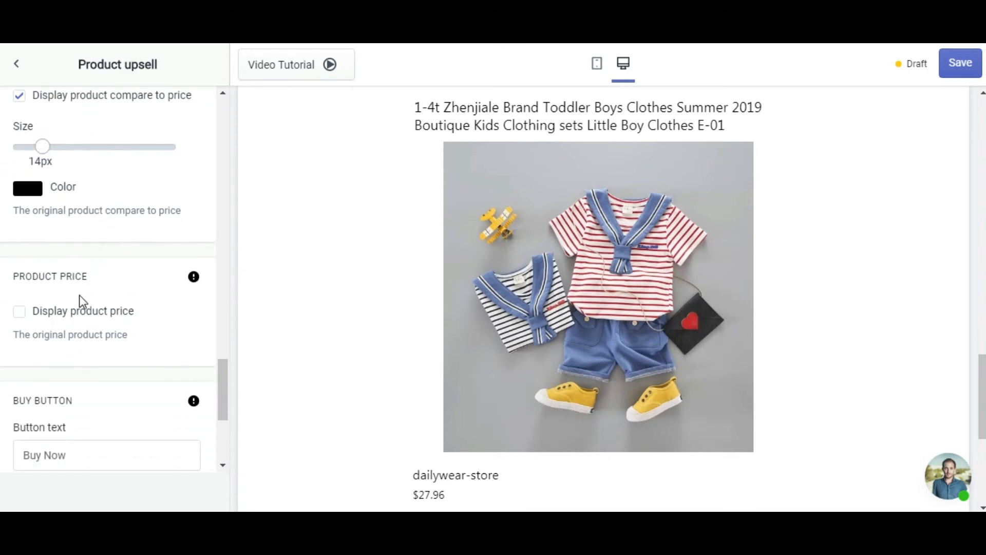
scroll(78, 326, "down", 3)
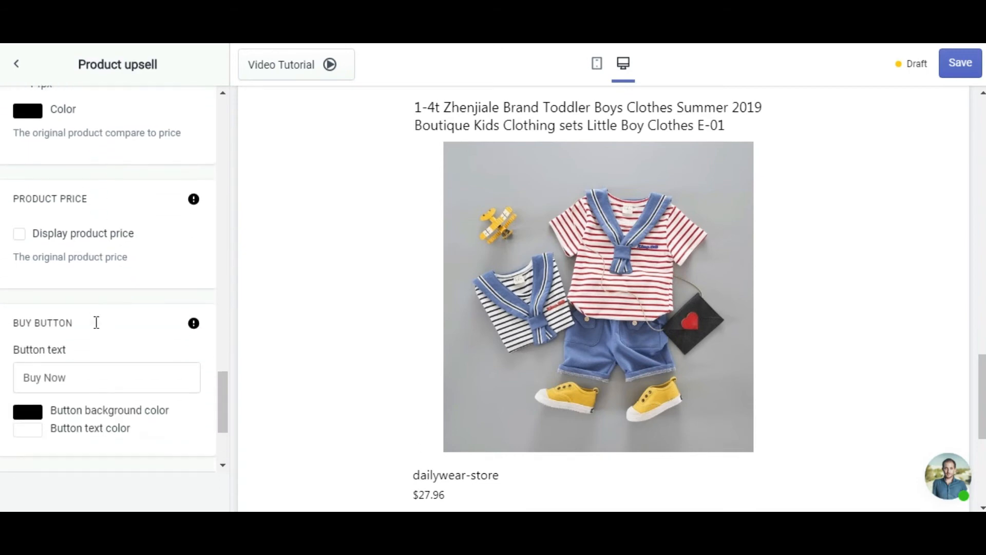
scroll(111, 257, "down", 3)
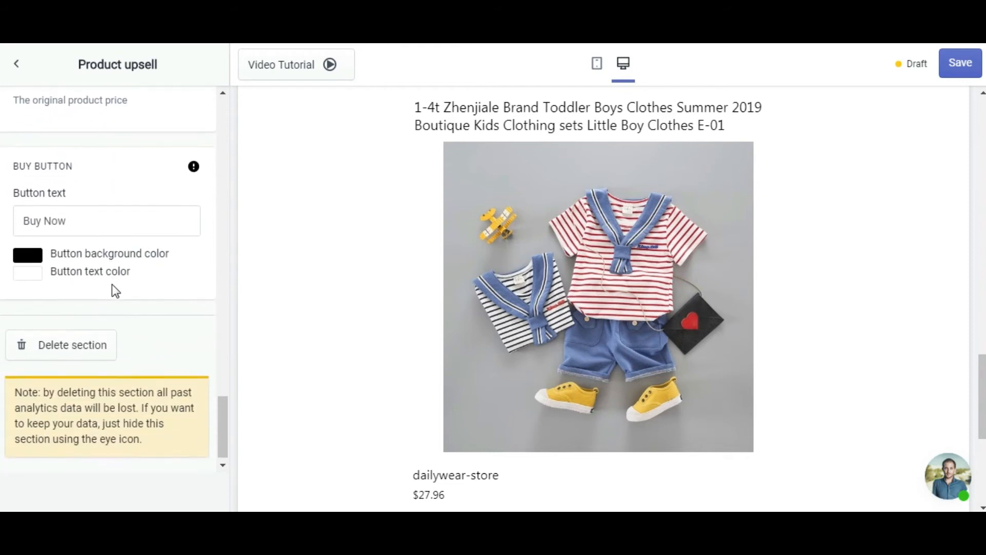
- Save the product upsell section's settings
scroll(116, 309, "up", 6)
scroll(116, 306, "up", 15)
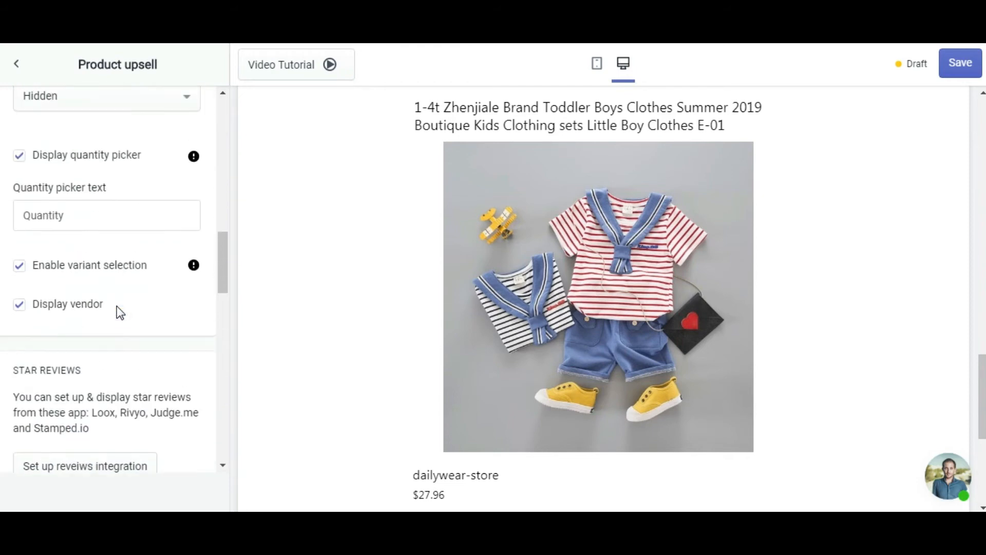
scroll(116, 306, "up", 1)
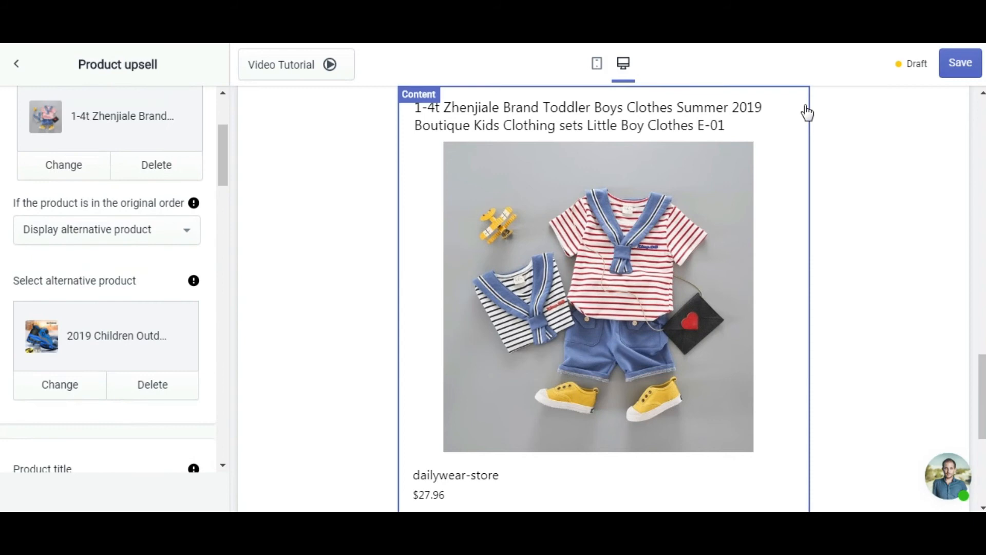
left_click(963, 67)
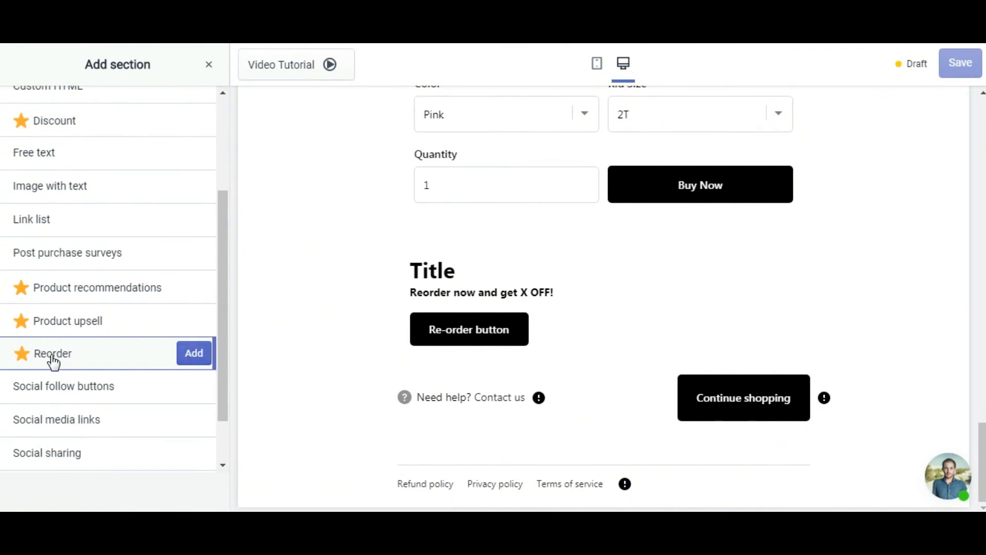
- Add a Reorder section to the thank-you page and review its title and discount message text
left_click(190, 355)
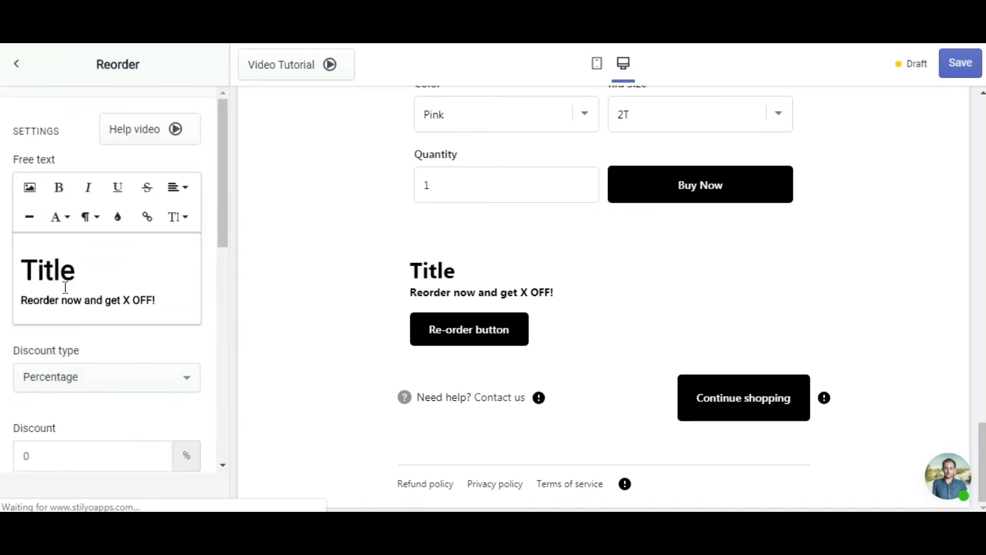
left_click_drag(27, 270, 91, 267)
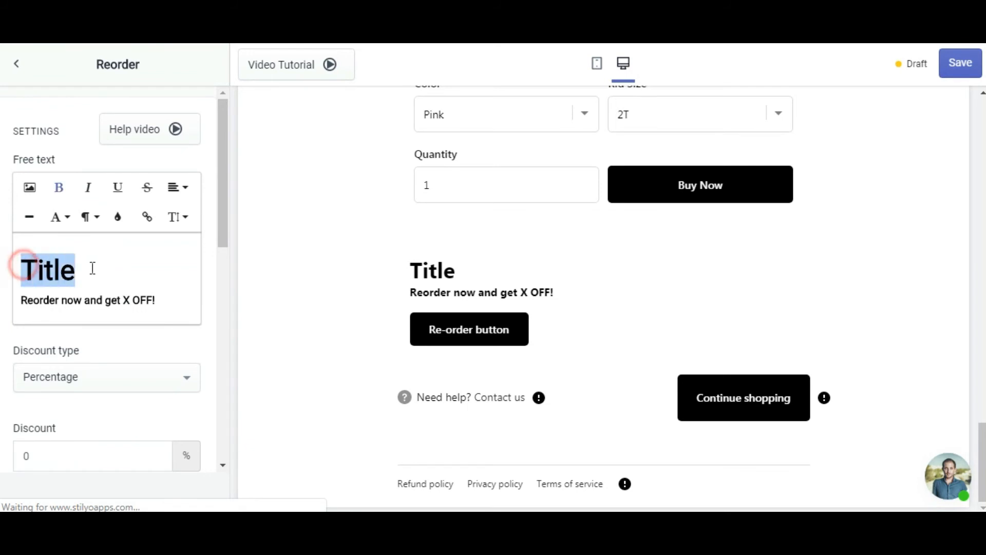
left_click(100, 277)
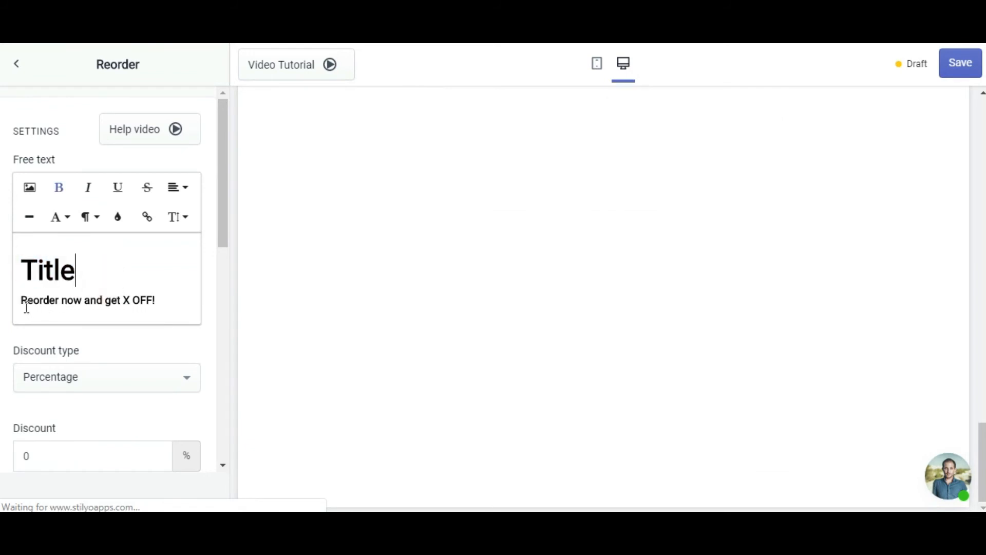
left_click_drag(23, 300, 157, 305)
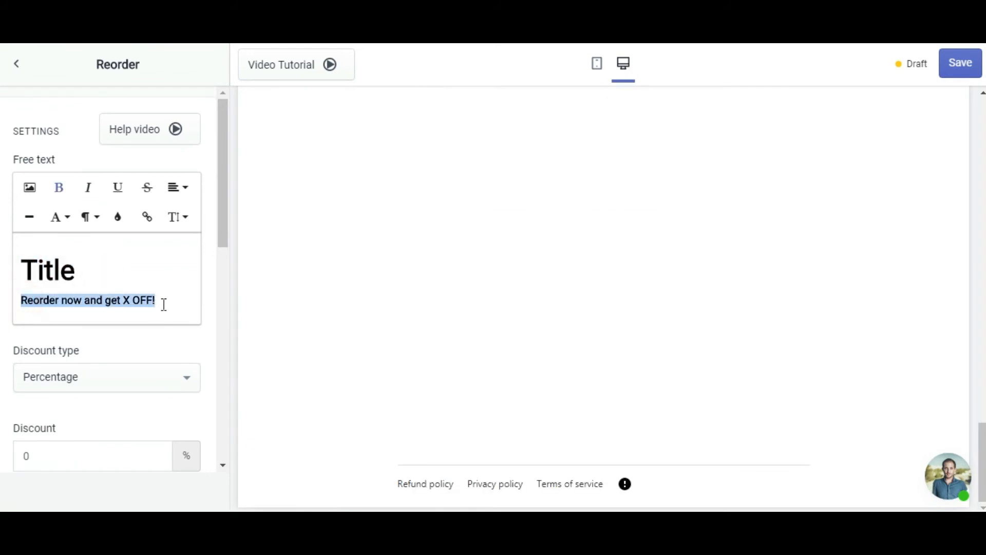
left_click(164, 305)
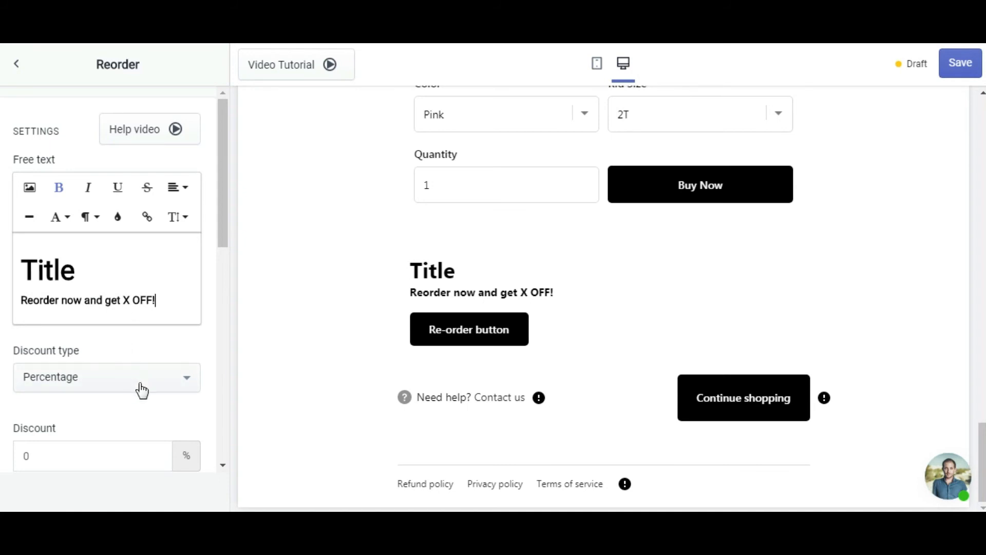
- Look over the reorder section's discount type options, discount value and discount name
scroll(139, 389, "down", 2)
left_click(169, 307)
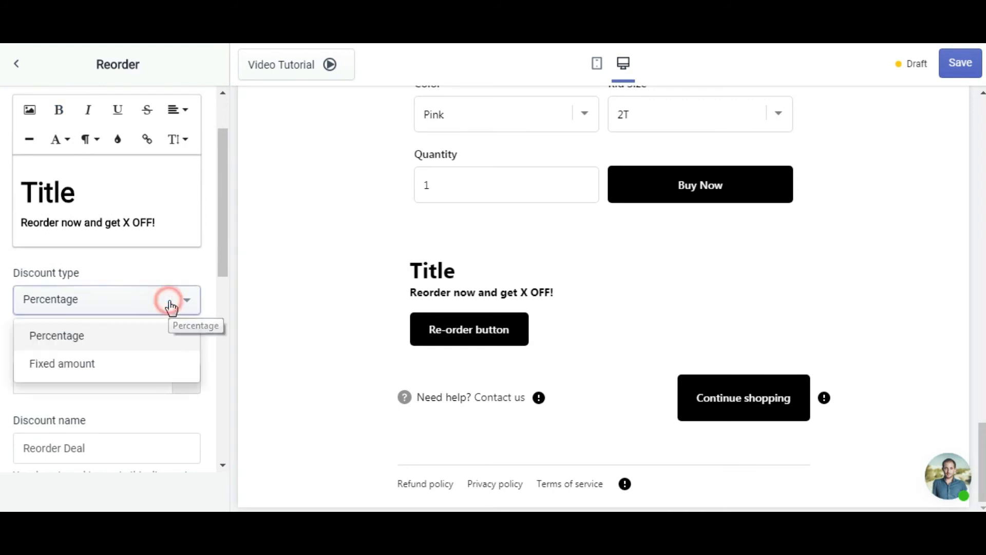
left_click(170, 270)
scroll(196, 338, "down", 5)
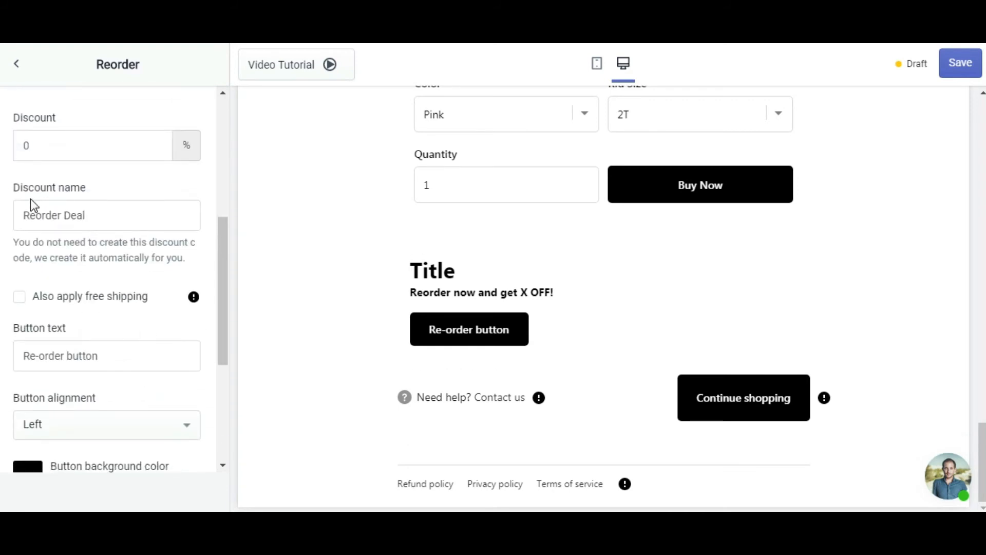
triple_click(98, 220)
left_click(114, 218)
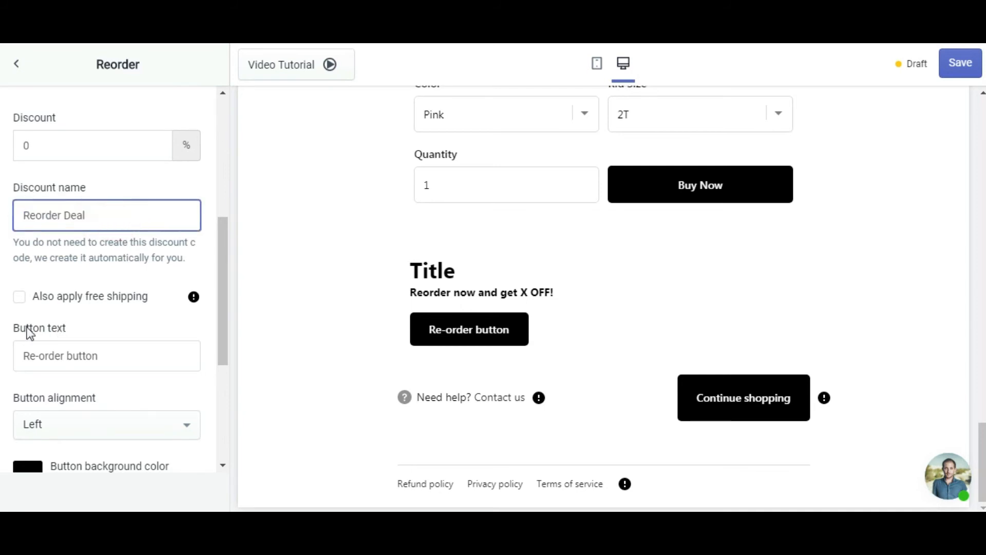
- Change the reorder section's button text to "shop now"
scroll(57, 330, "down", 2)
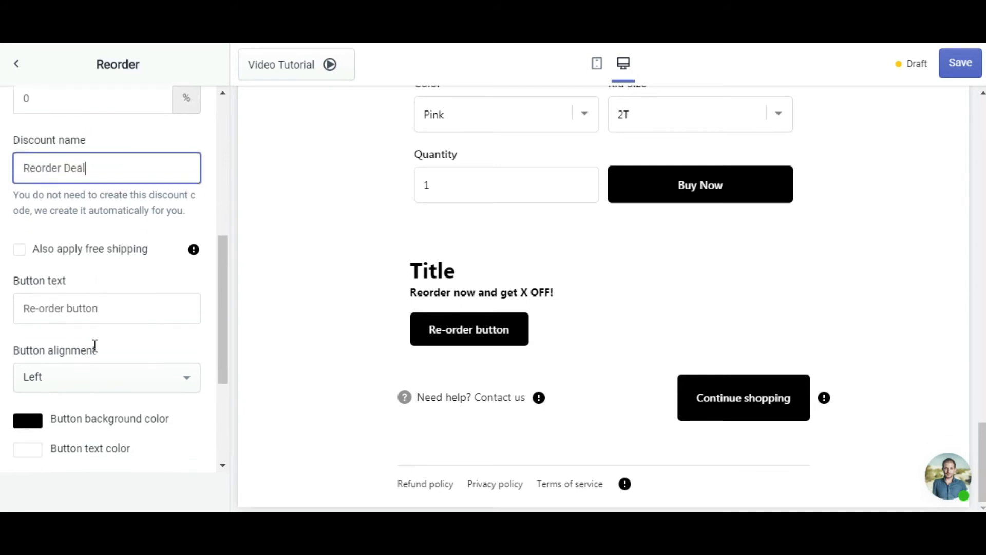
left_click(104, 285)
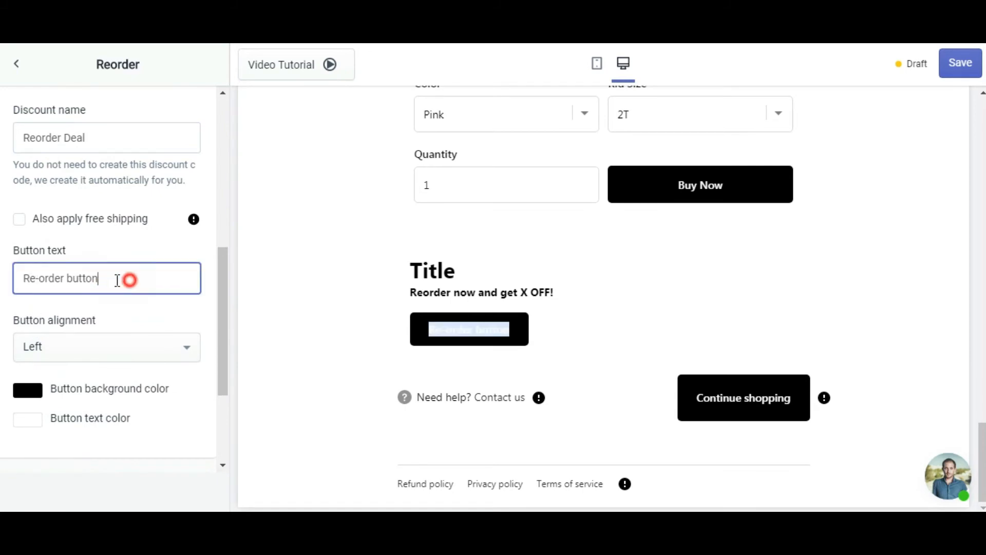
left_click_drag(117, 278, 22, 303)
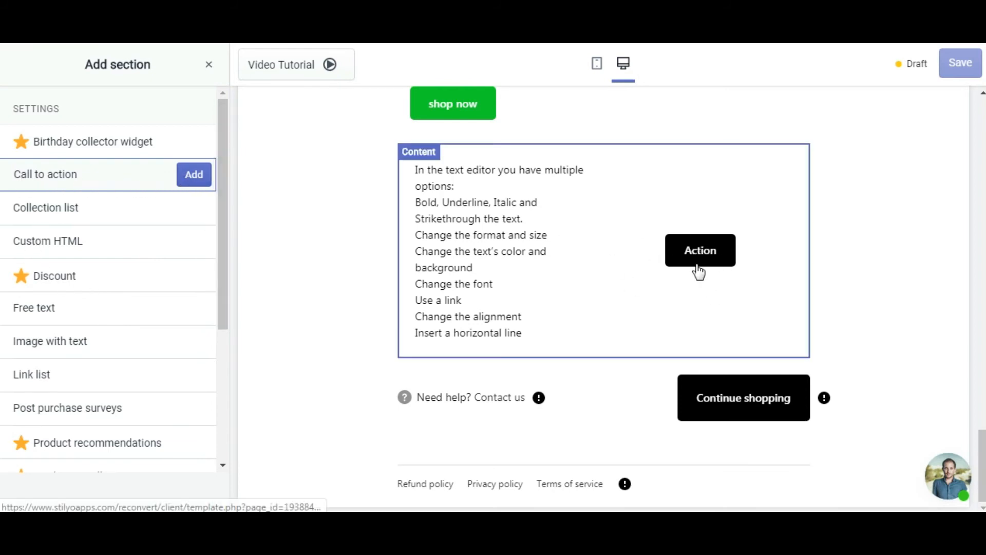
- Preview the Collection list, Custom HTML, Free text and Image with text sections on the page without adding them
left_click(86, 211)
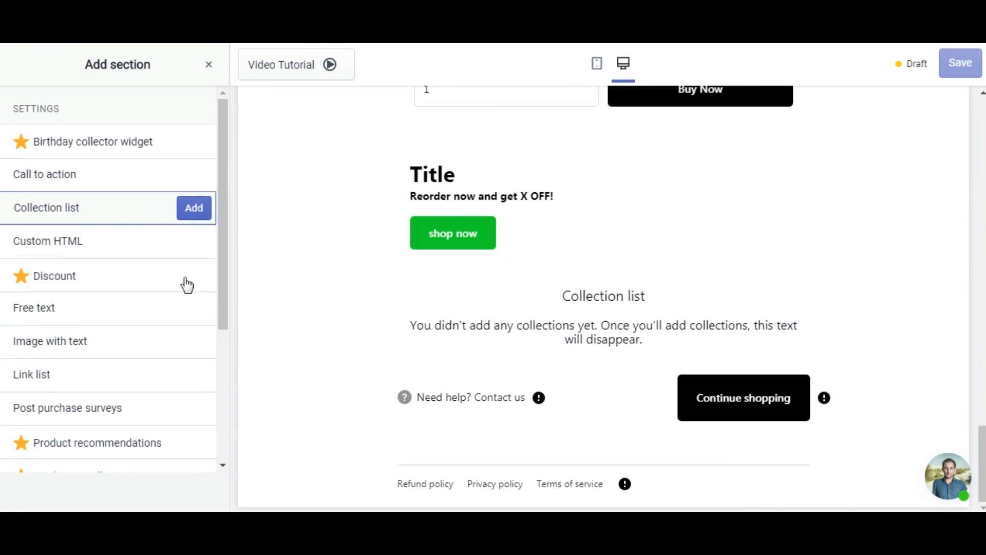
left_click(110, 243)
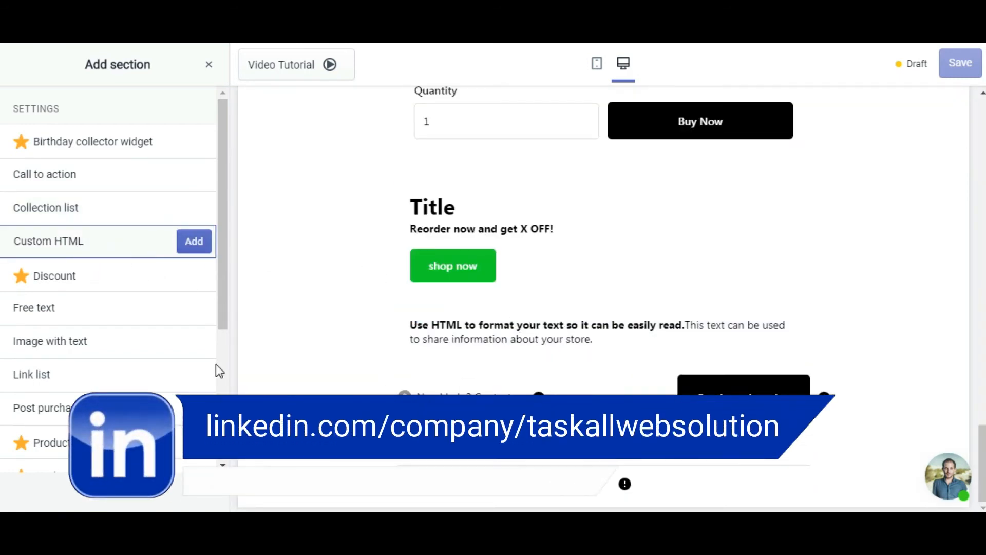
left_click(100, 317)
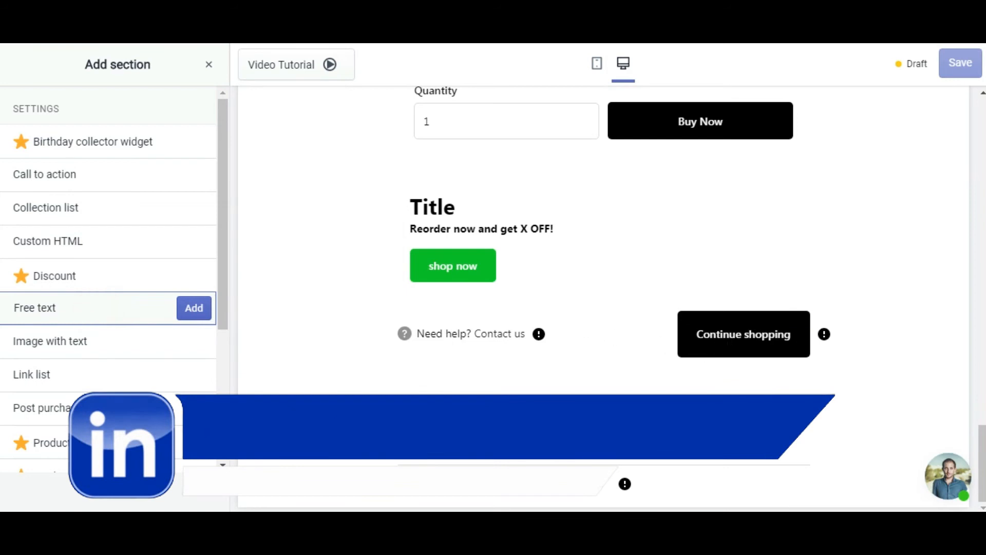
left_click(126, 340)
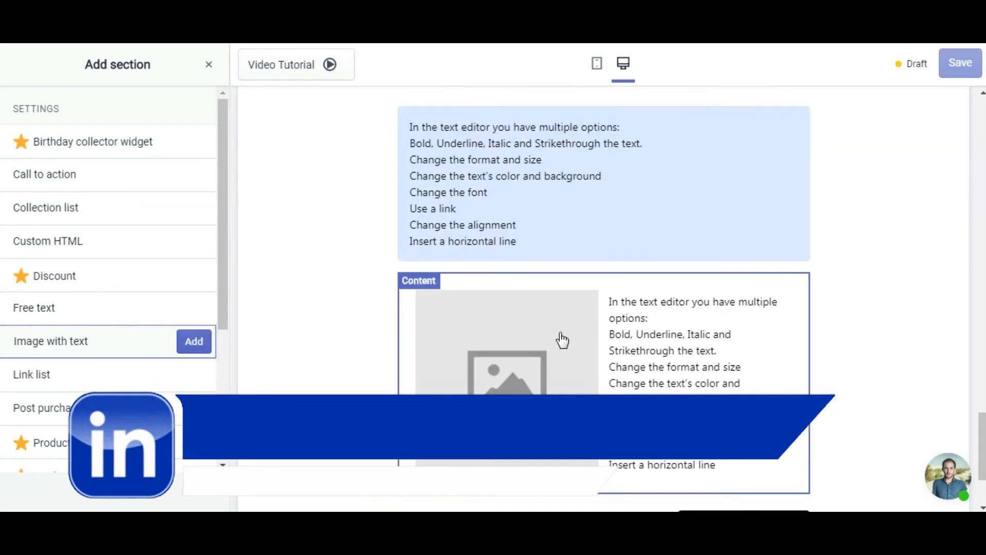
scroll(531, 353, "down", 3)
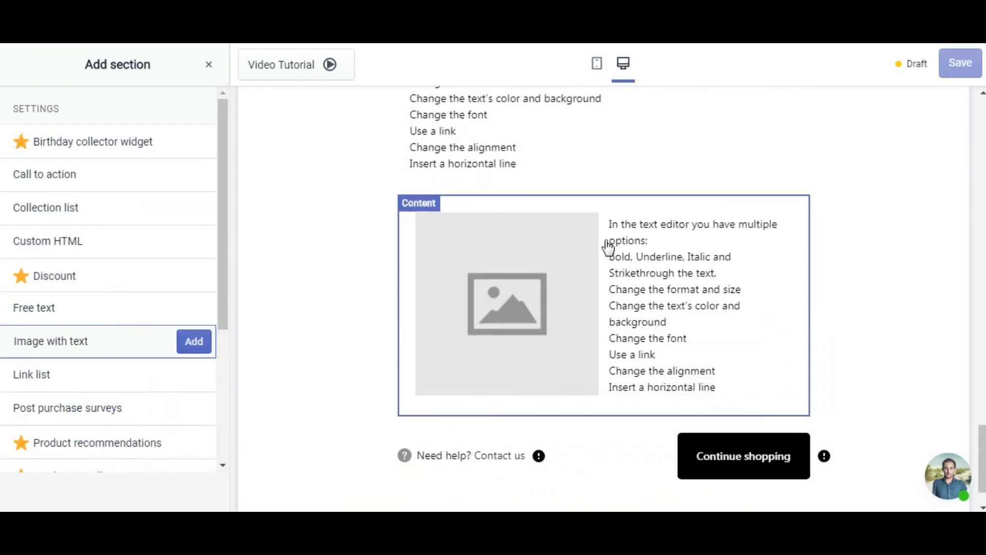
scroll(668, 319, "down", 2)
scroll(117, 390, "down", 1)
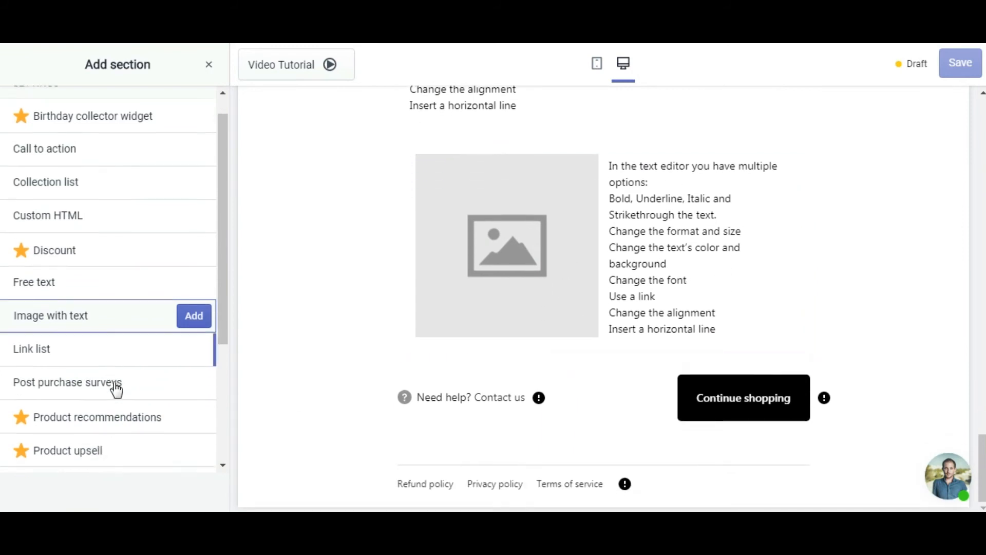
- Preview the Link list and Post purchase surveys sections on the page without adding them
scroll(117, 390, "down", 2)
left_click(103, 298)
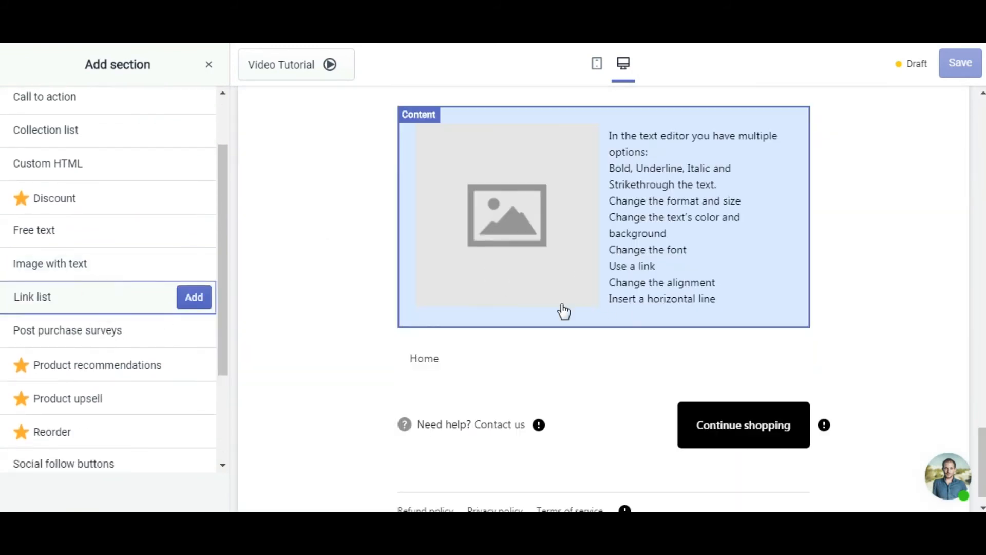
left_click(85, 334)
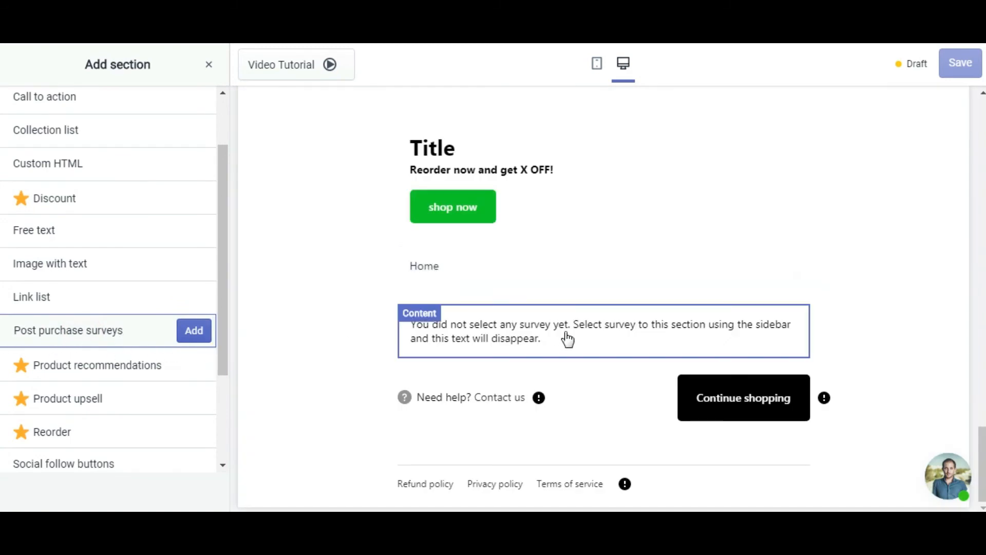
- Preview the Social follow buttons, Social media links, Social sharing and Video sections without adding them
scroll(89, 390, "down", 5)
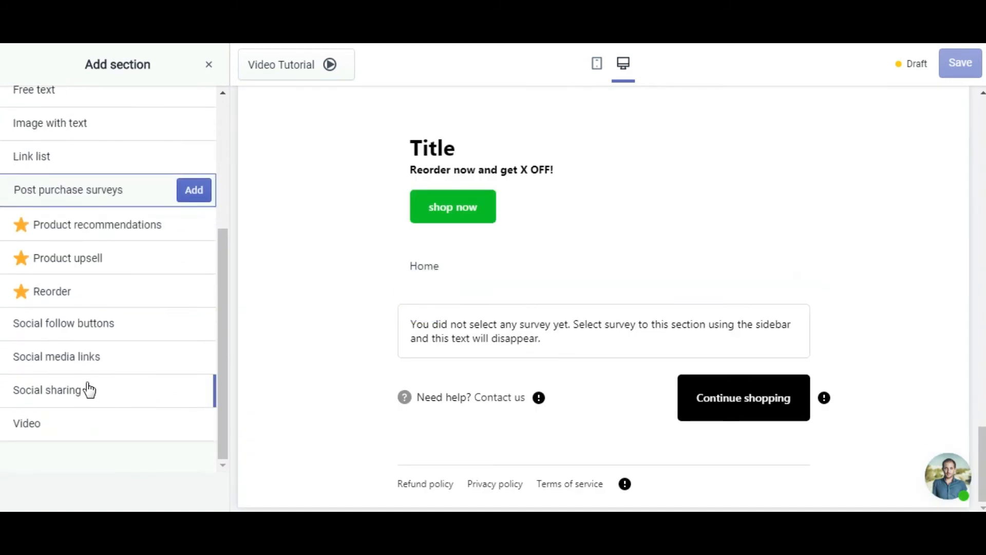
left_click(96, 328)
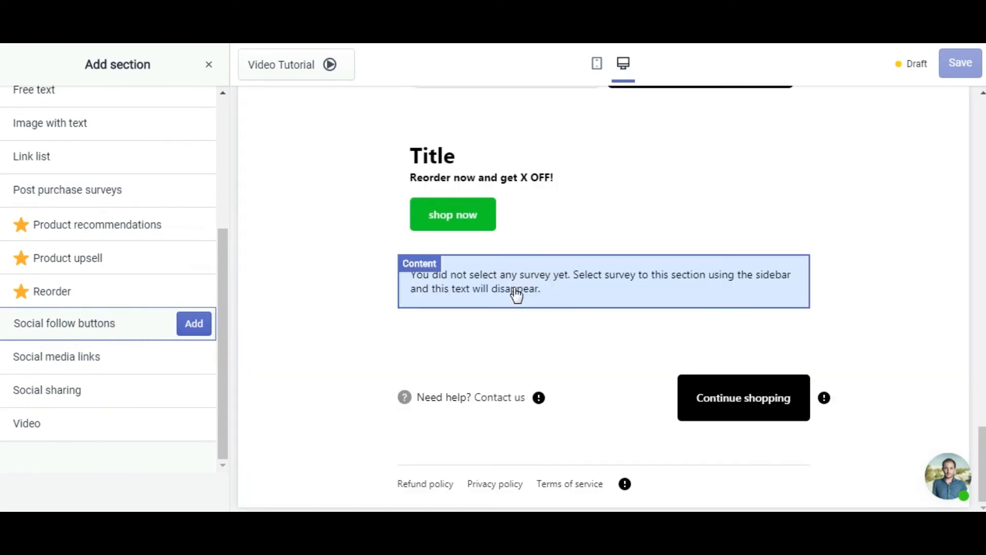
left_click(126, 357)
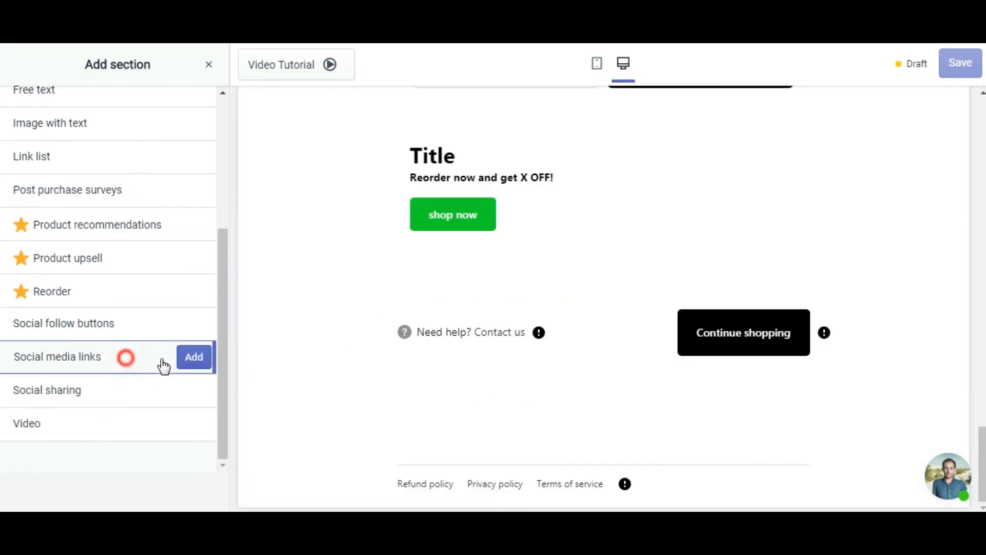
left_click(128, 391)
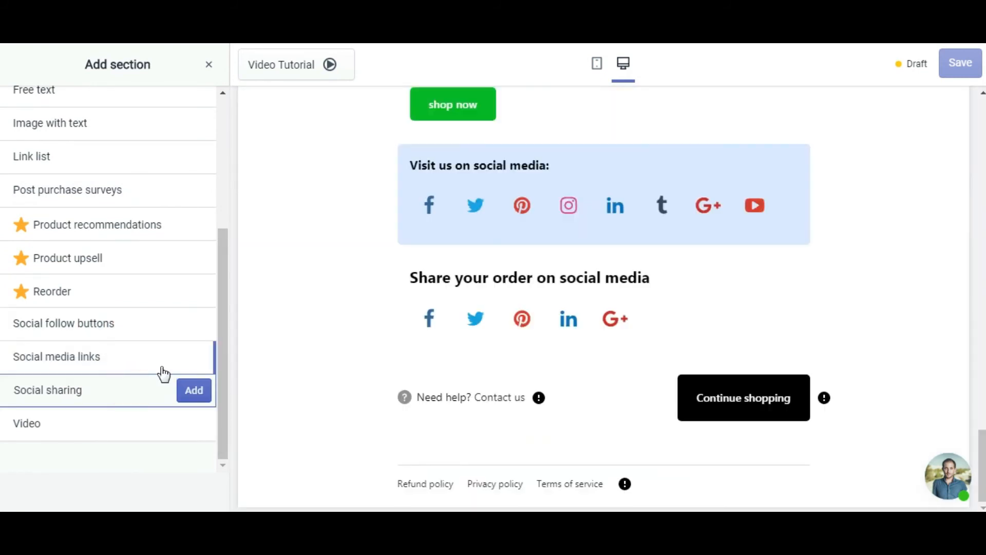
left_click(82, 429)
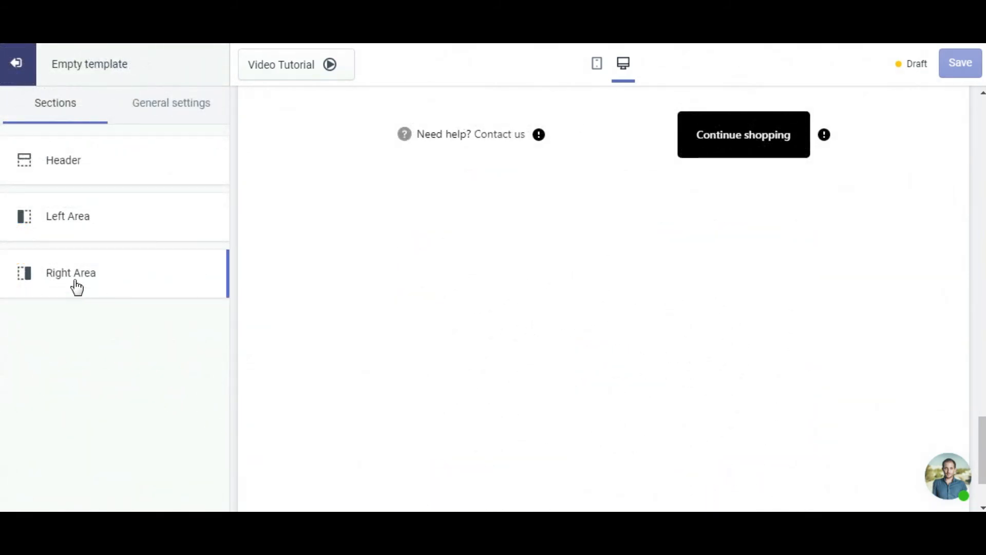
- Look over the sections that can be added to the Right Area and return to the template's section overview
left_click(73, 281)
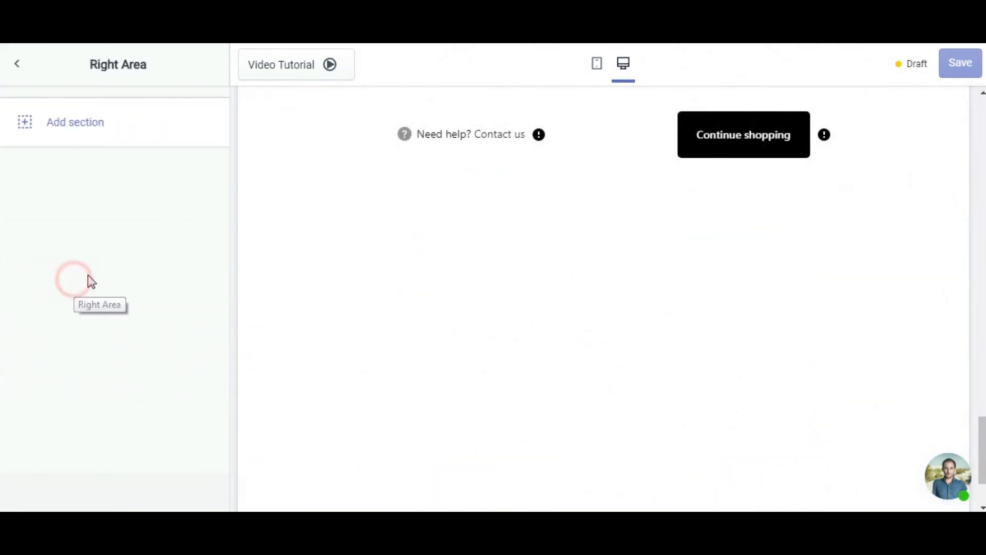
left_click(77, 126)
left_click(221, 425)
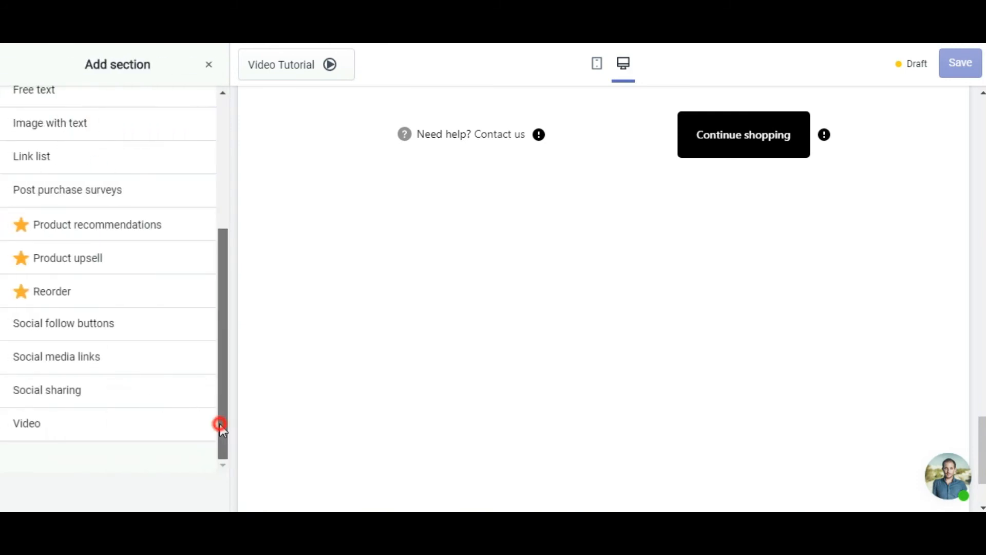
left_click_drag(221, 425, 224, 452)
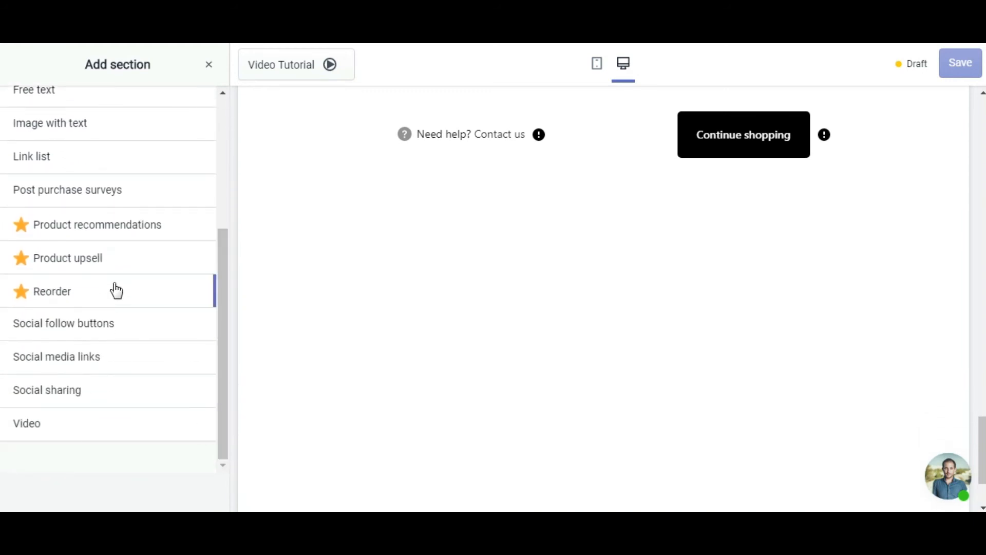
scroll(116, 291, "up", 5)
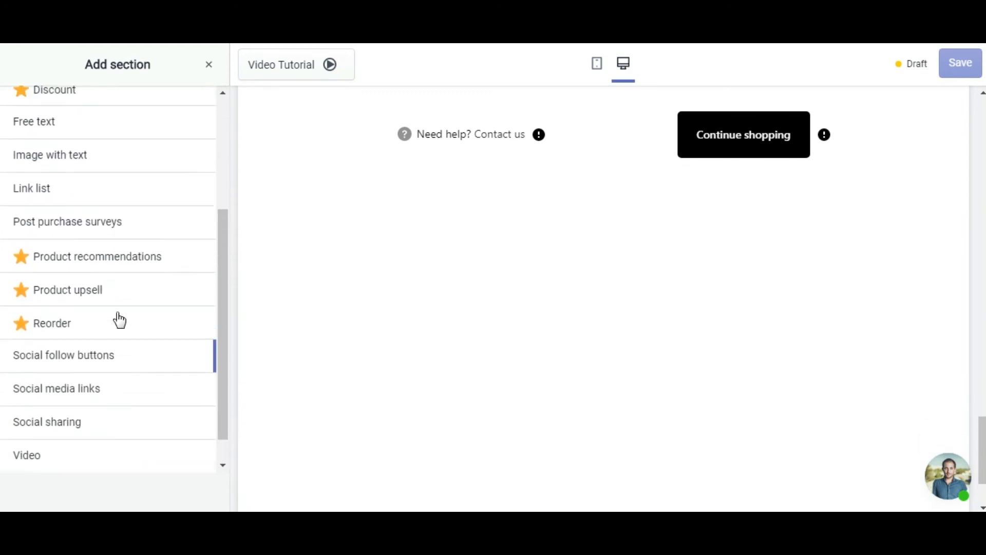
left_click(209, 65)
left_click(18, 63)
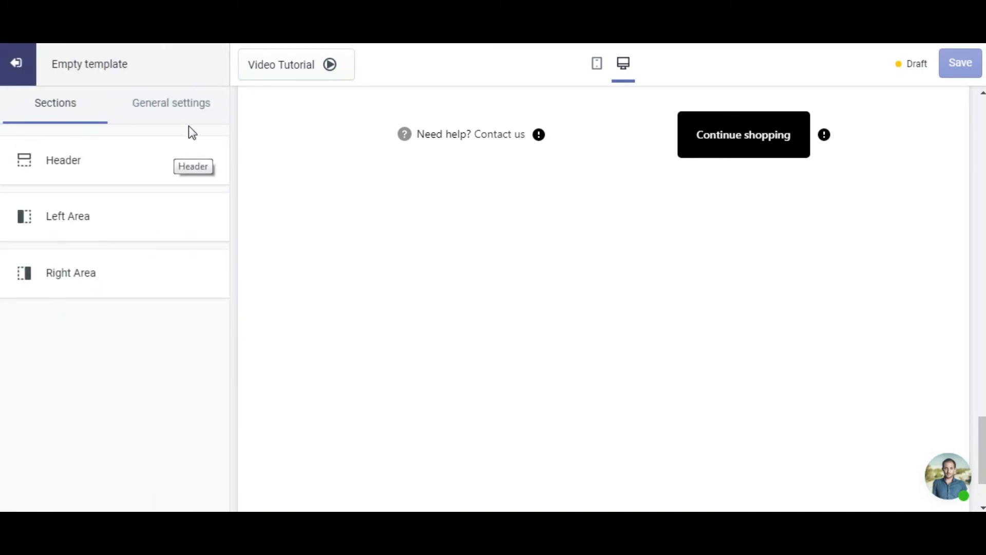
- Enable order tracking in the template's general settings
left_click(173, 107)
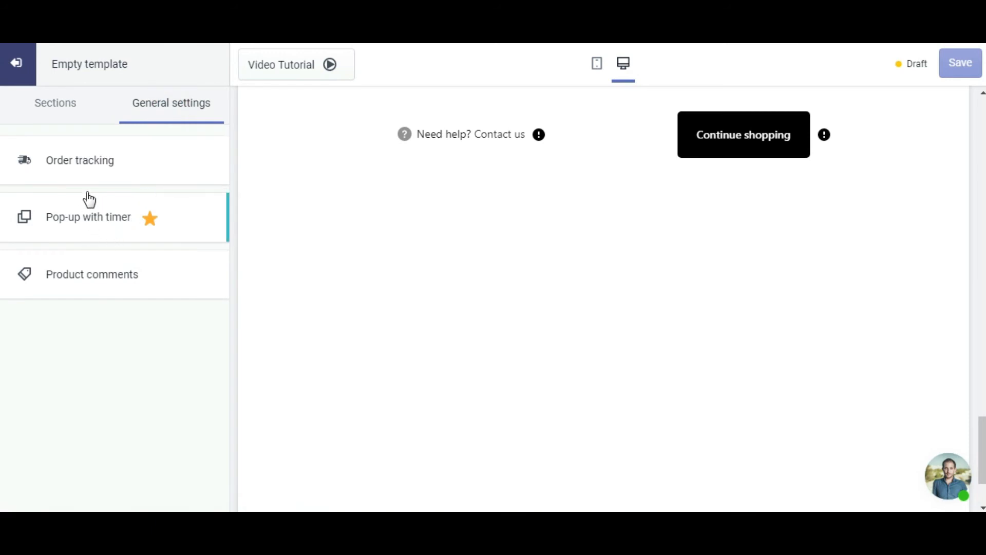
left_click(87, 165)
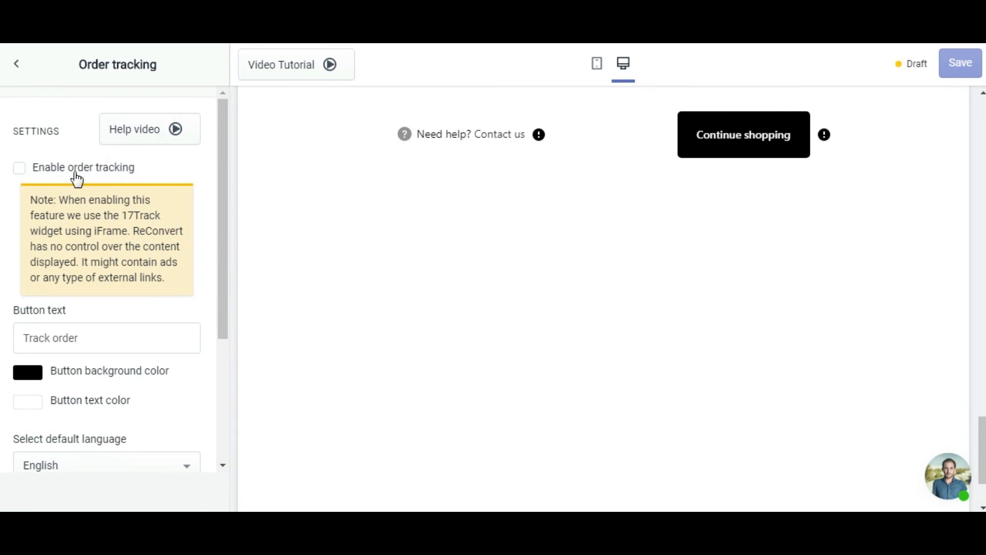
left_click(19, 168)
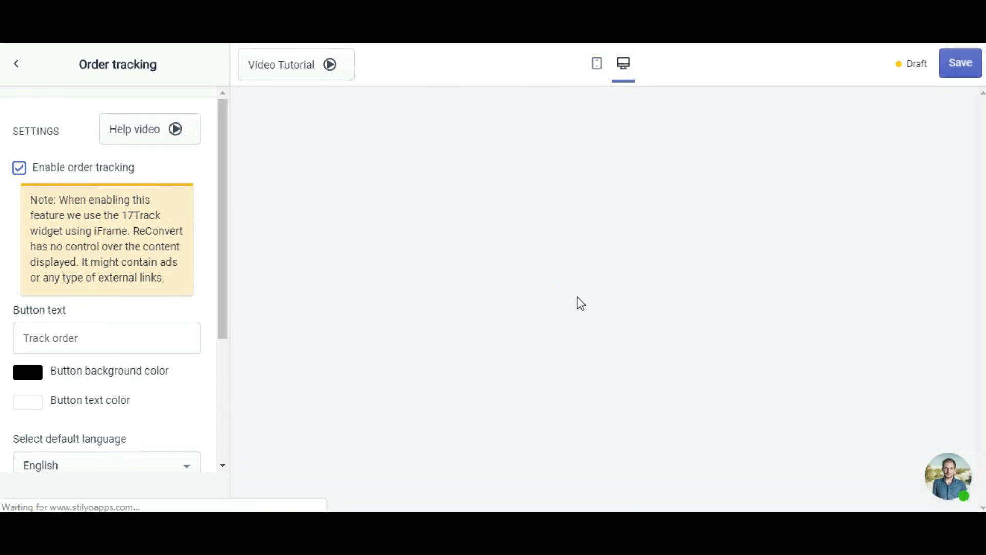
- Examine the order tracking button text setting and look through the thank-you page preview
scroll(185, 341, "down", 2)
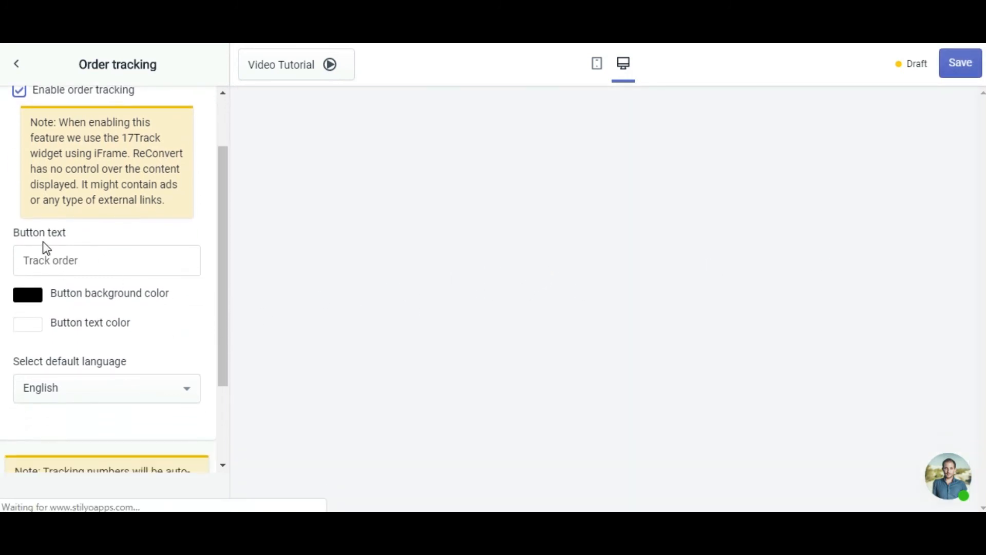
left_click(105, 264)
left_click_drag(117, 267, 16, 264)
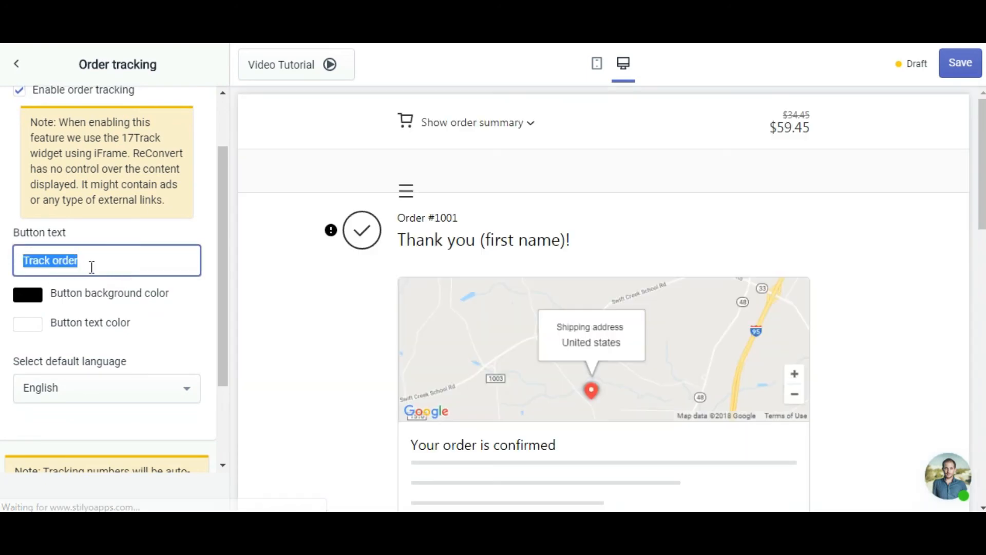
left_click(91, 262)
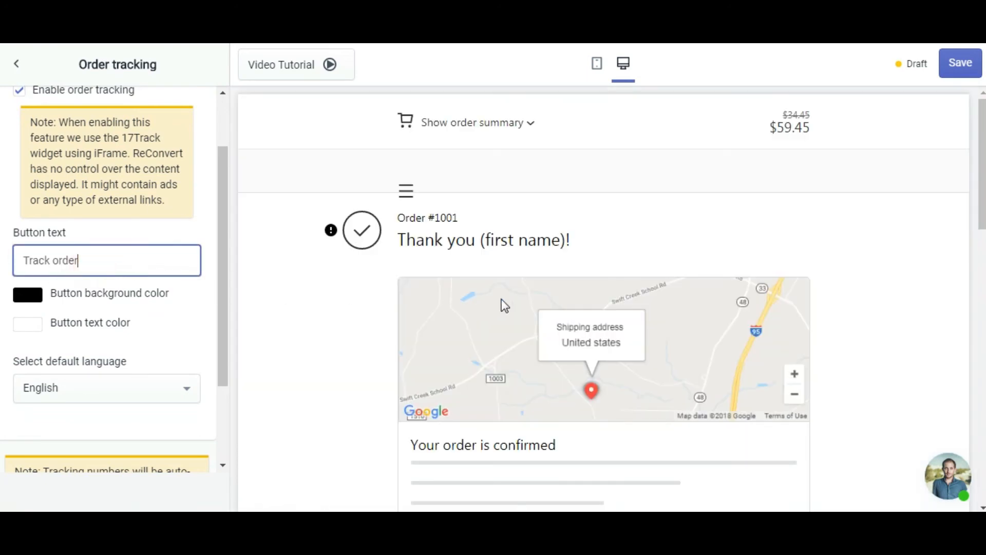
scroll(615, 374, "down", 15)
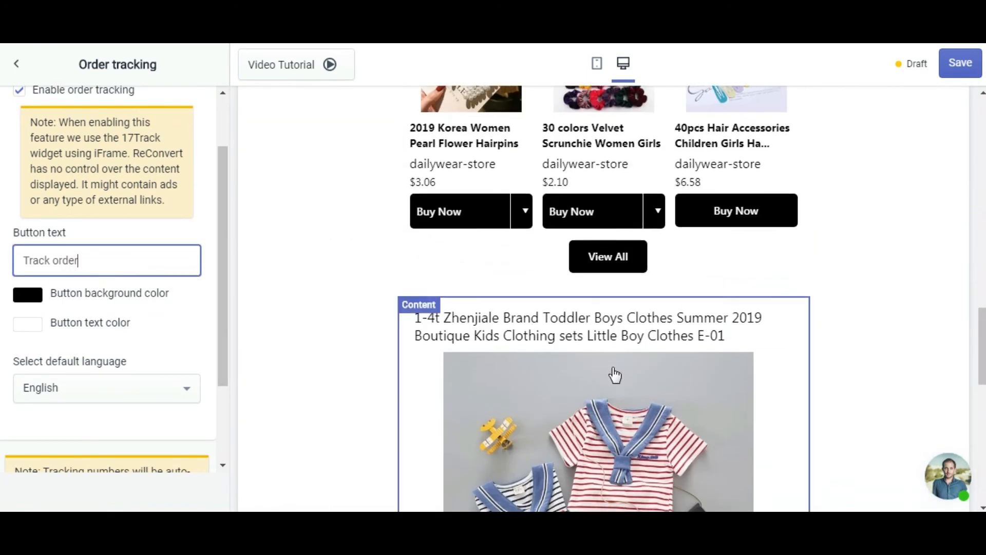
scroll(615, 374, "down", 10)
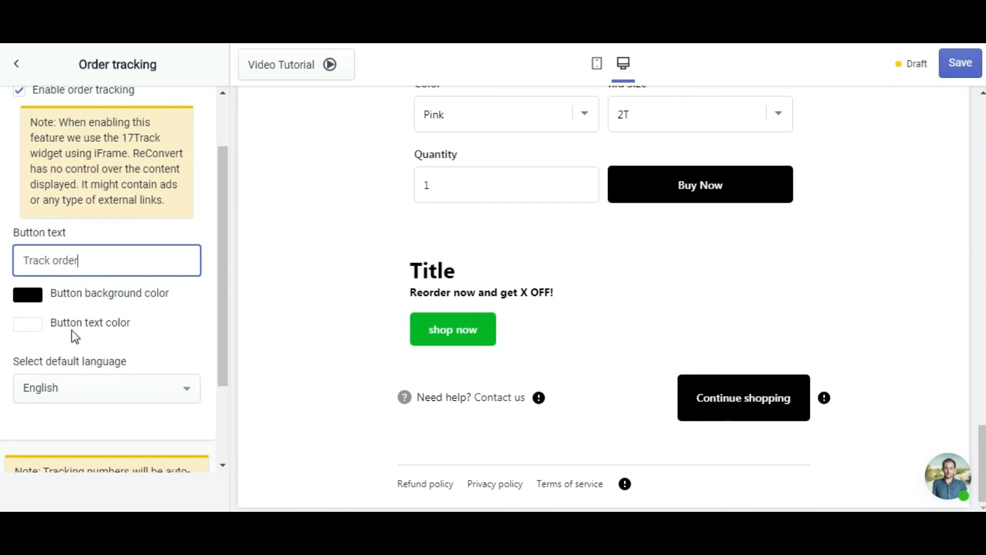
- Choose English as the default order tracking language and save the template
scroll(75, 329, "down", 2)
left_click(116, 319)
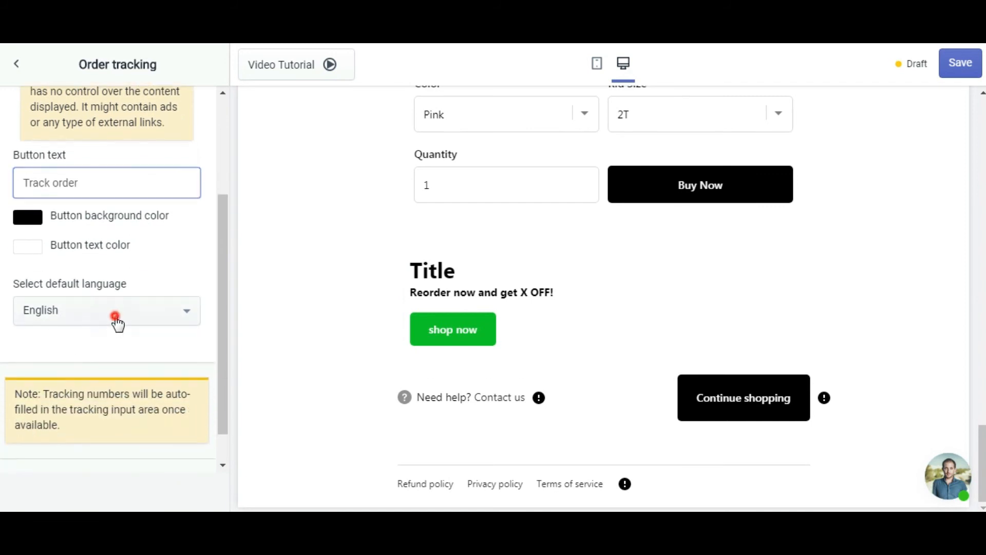
left_click(123, 345)
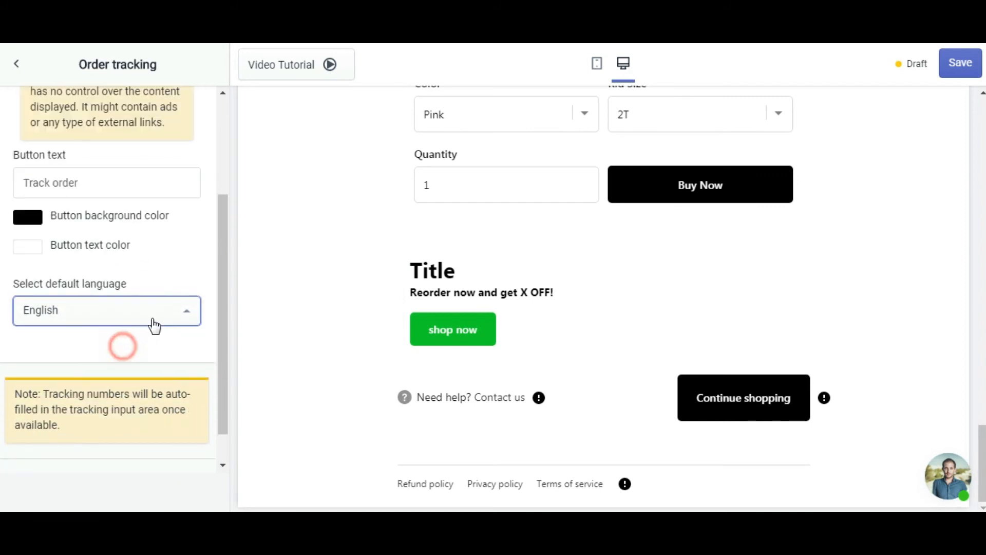
left_click(152, 314)
left_click(123, 355)
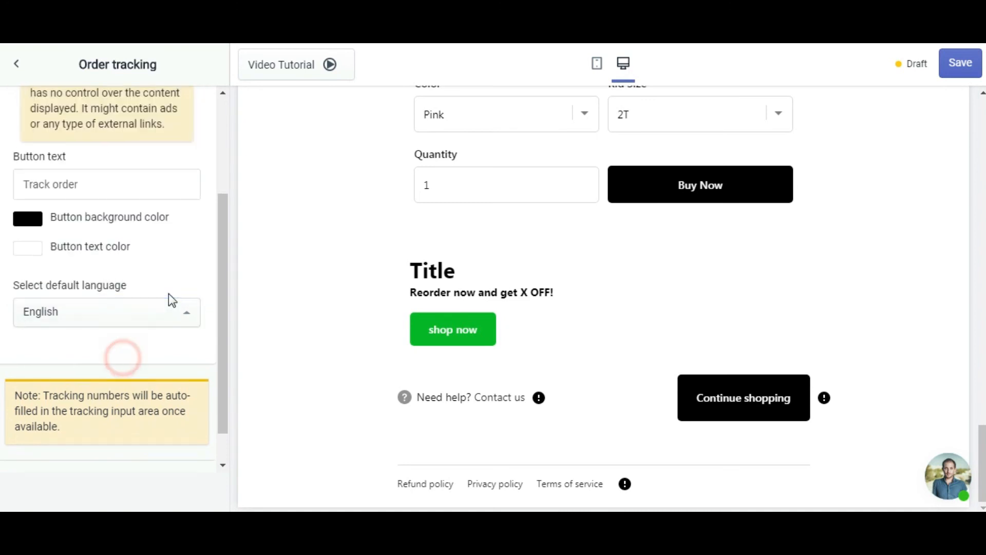
scroll(170, 297, "up", 3)
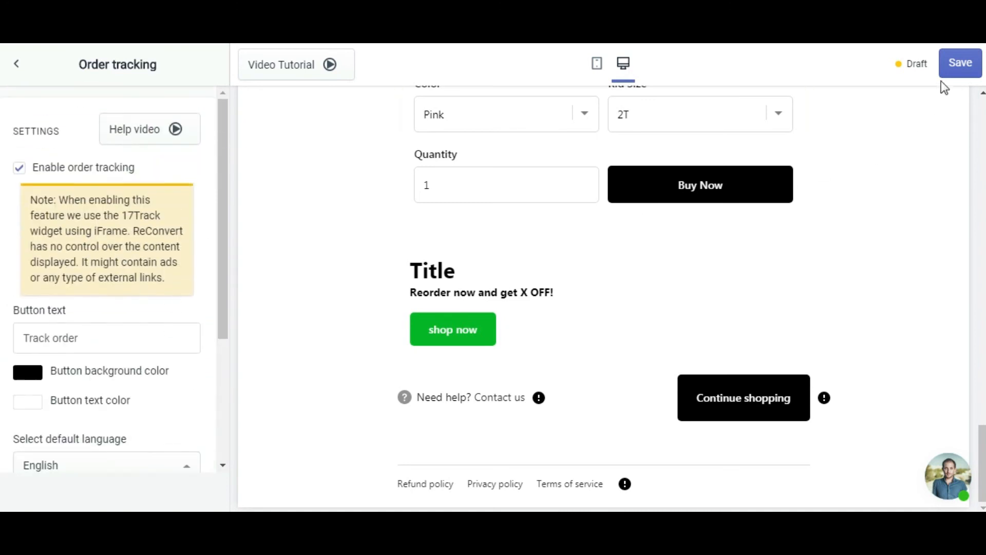
left_click(954, 73)
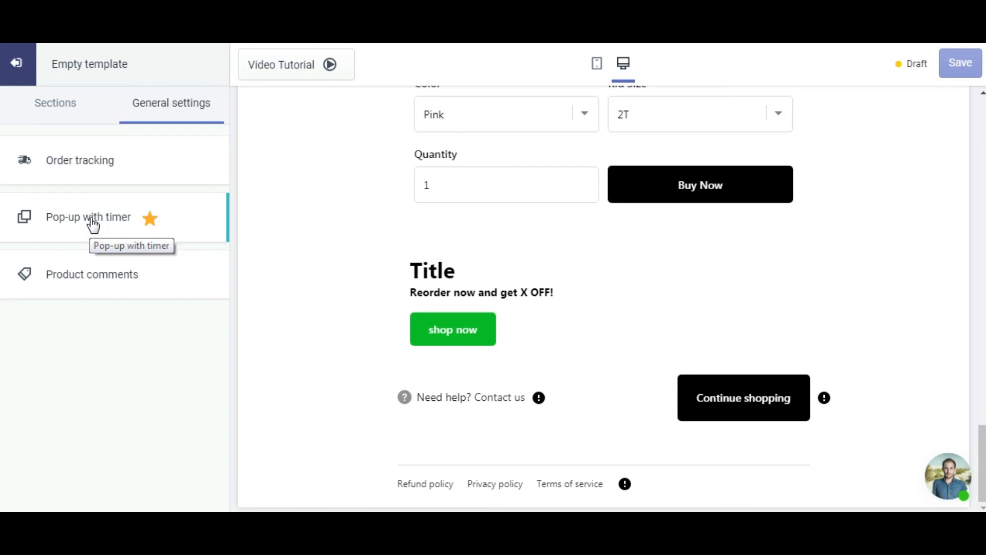
- Enable the pop-up in the template's Pop-up with timer settings and check the page preview
left_click(82, 218)
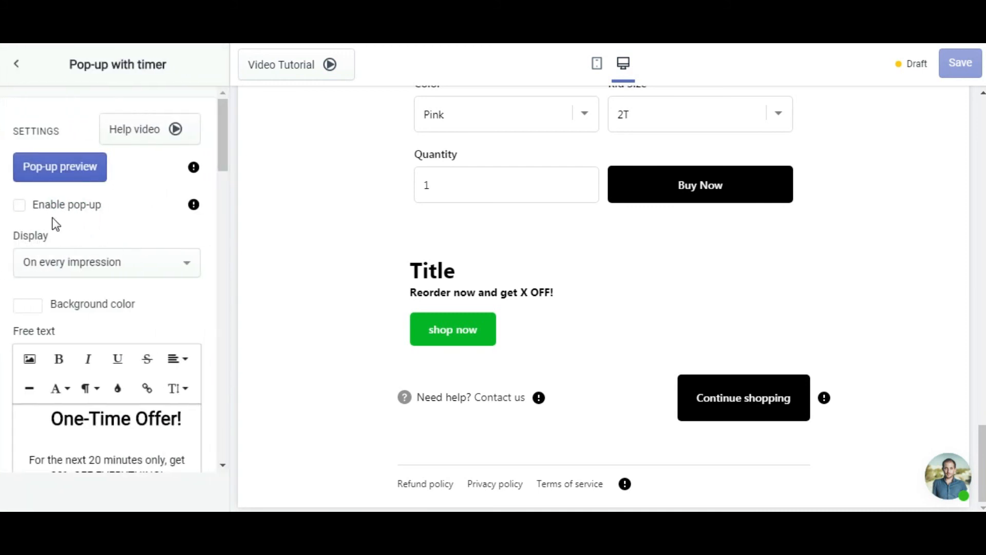
left_click(20, 205)
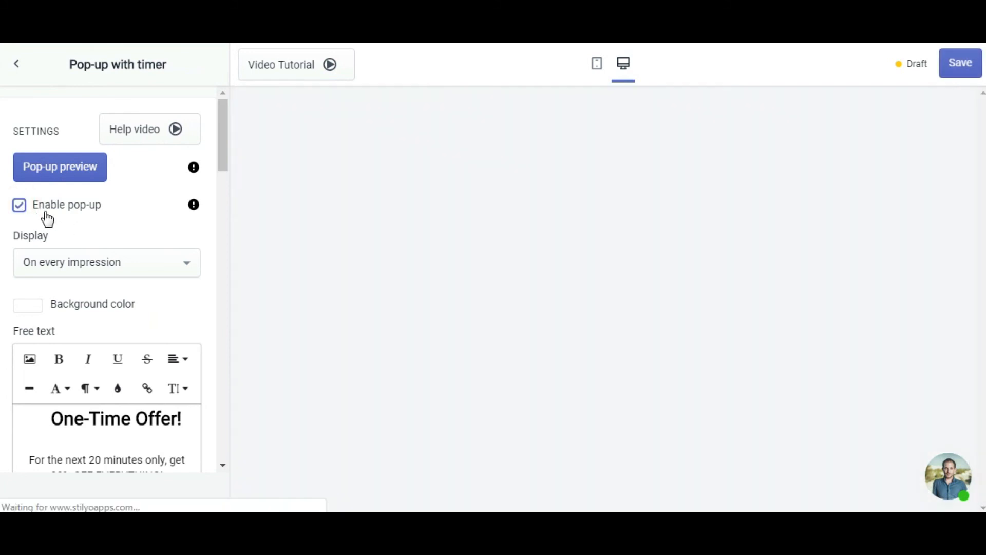
scroll(116, 278, "down", 2)
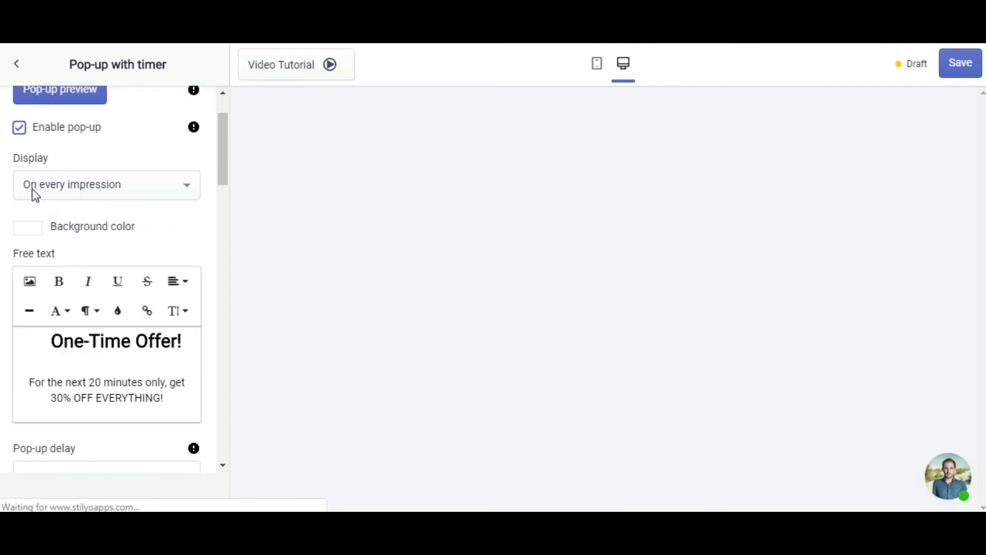
scroll(516, 269, "down", 1)
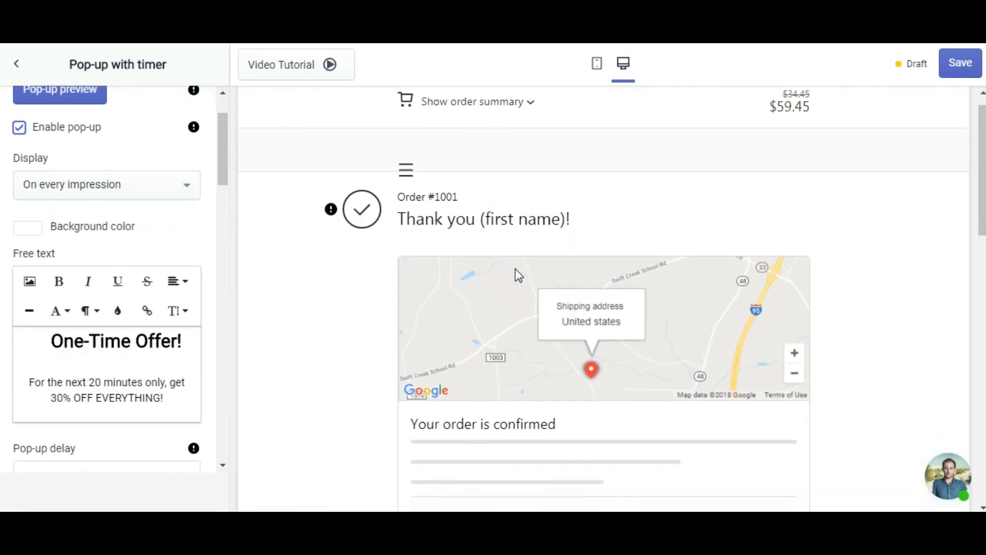
scroll(516, 269, "down", 10)
scroll(504, 270, "down", 9)
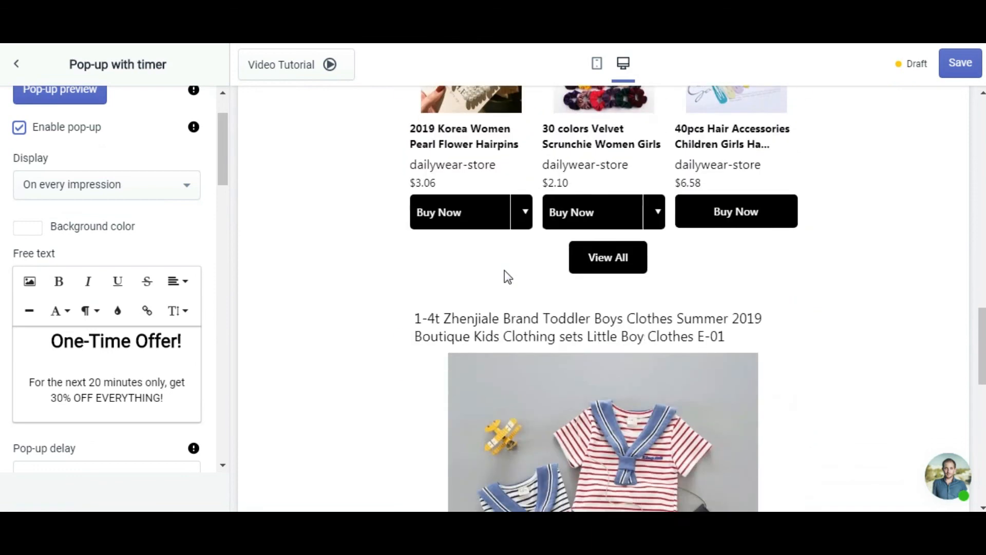
scroll(112, 246, "up", 2)
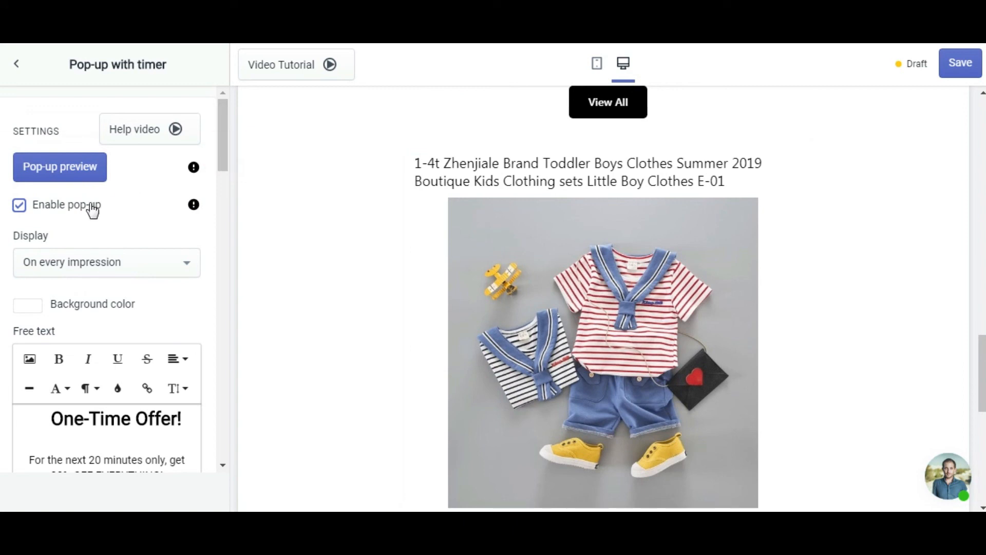
- Preview the timer pop-up on the thank-you page
left_click(63, 168)
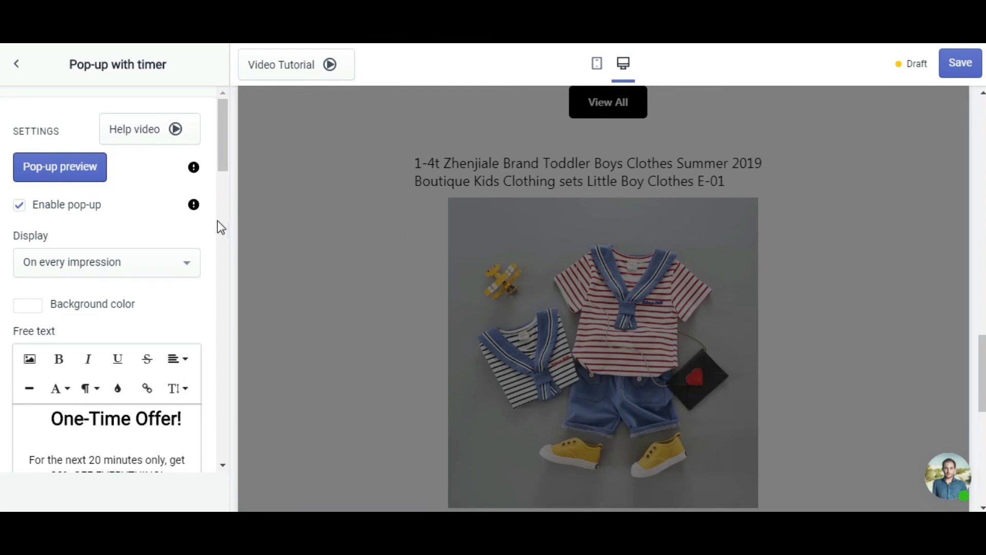
scroll(513, 275, "down", 6)
scroll(504, 279, "down", 2)
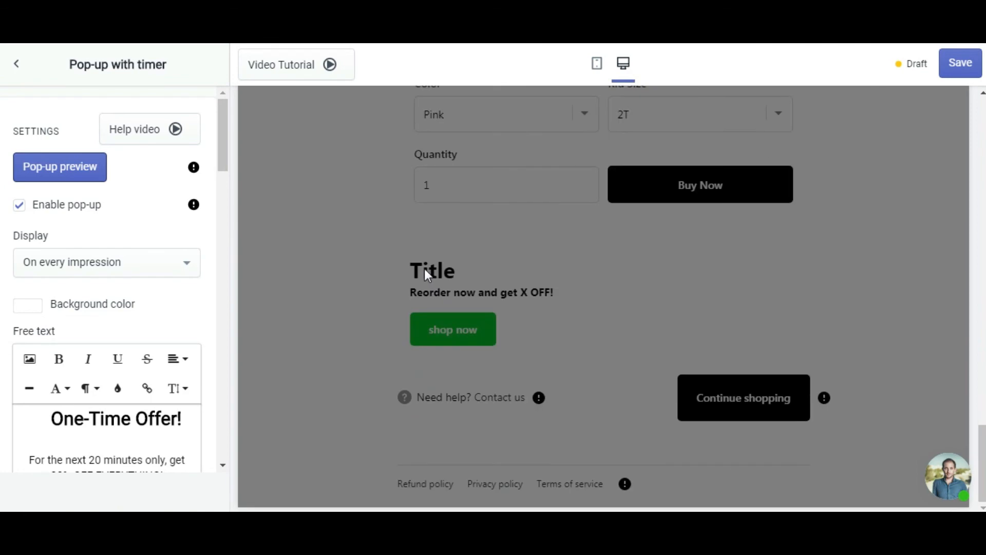
scroll(359, 265, "up", 12)
scroll(358, 264, "up", 8)
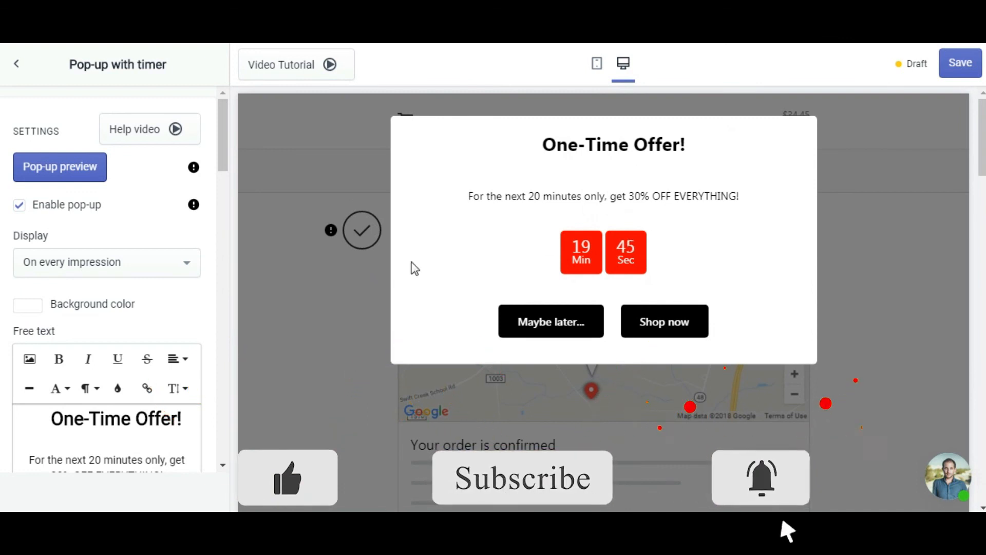
- Examine the heading and offer sentence in the pop-up's free text
scroll(98, 292, "down", 3)
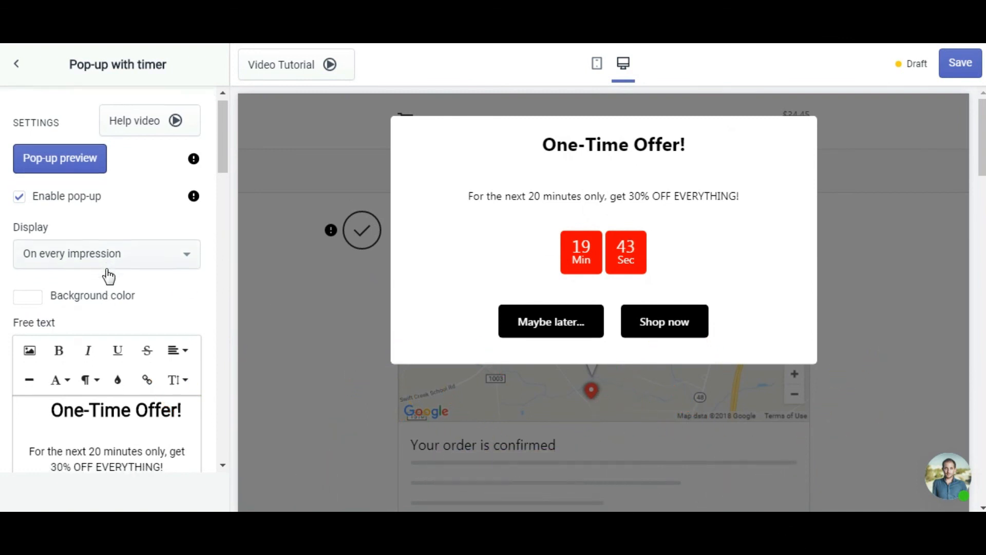
left_click_drag(53, 265, 187, 264)
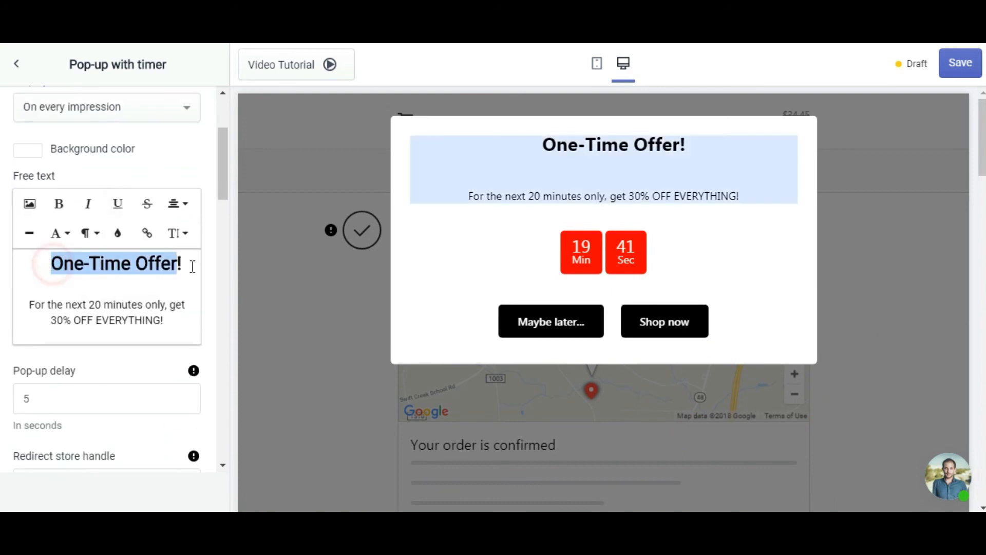
left_click(182, 276)
left_click(34, 303)
left_click_drag(82, 305, 179, 319)
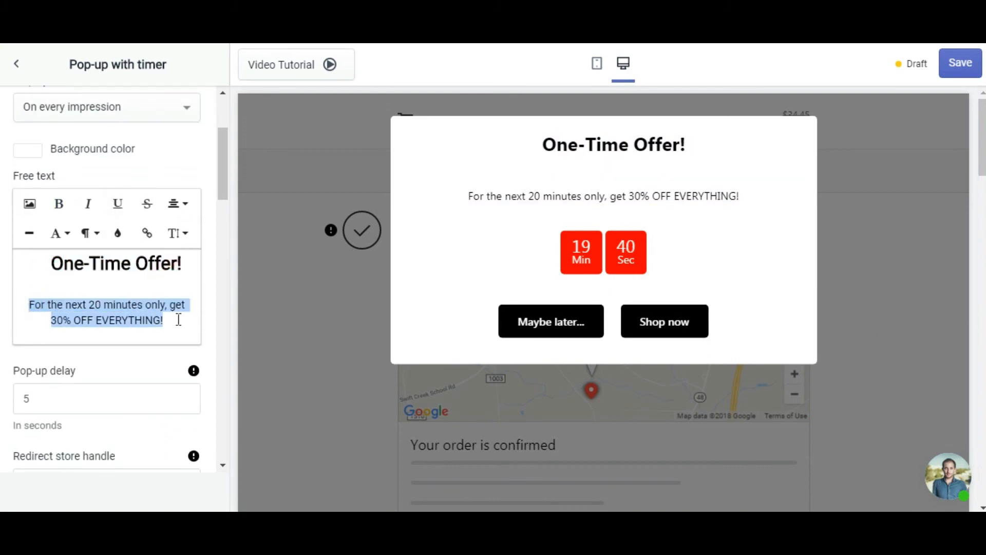
left_click(174, 324)
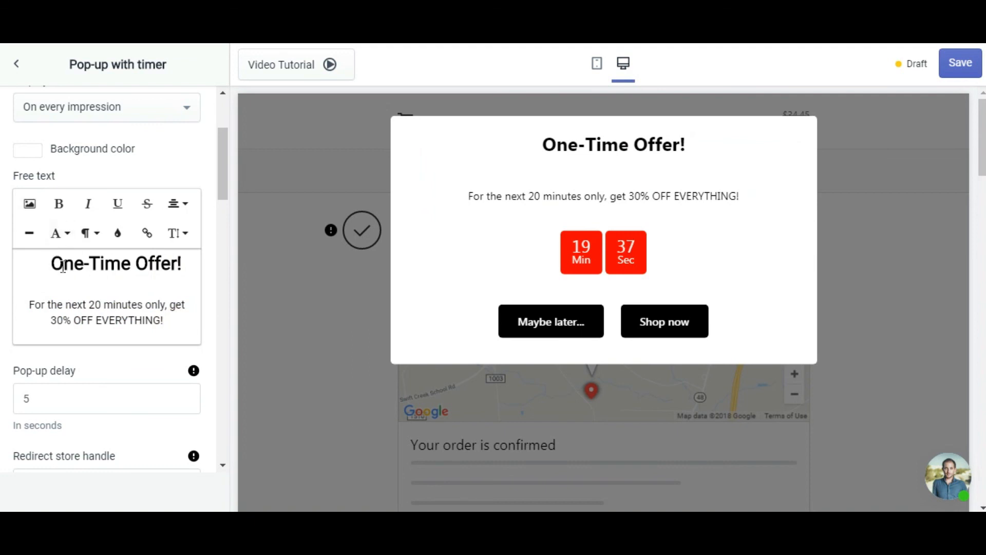
- Look over the pop-up's delay, redirect, timer duration, discount, button and bottom bar settings
scroll(91, 335, "down", 3)
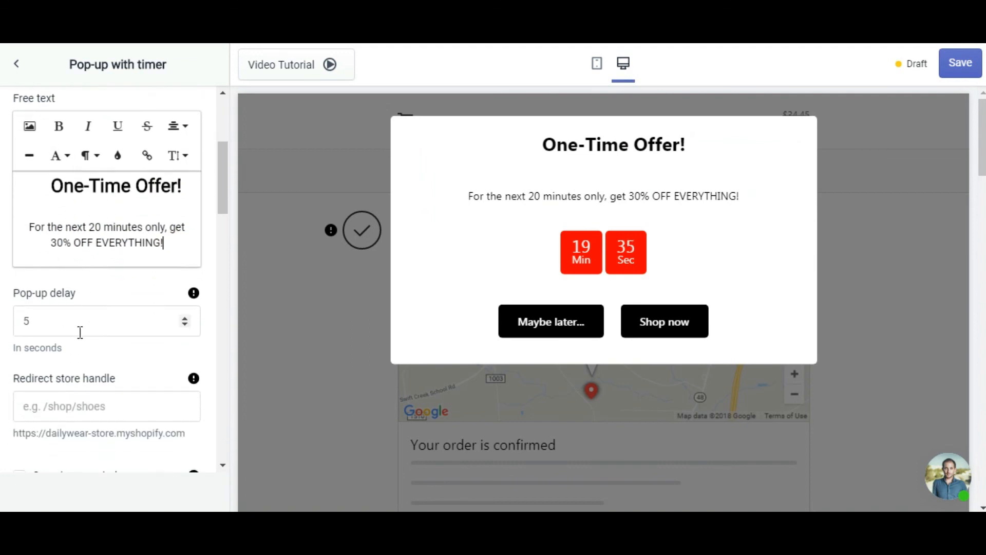
scroll(79, 332, "down", 3)
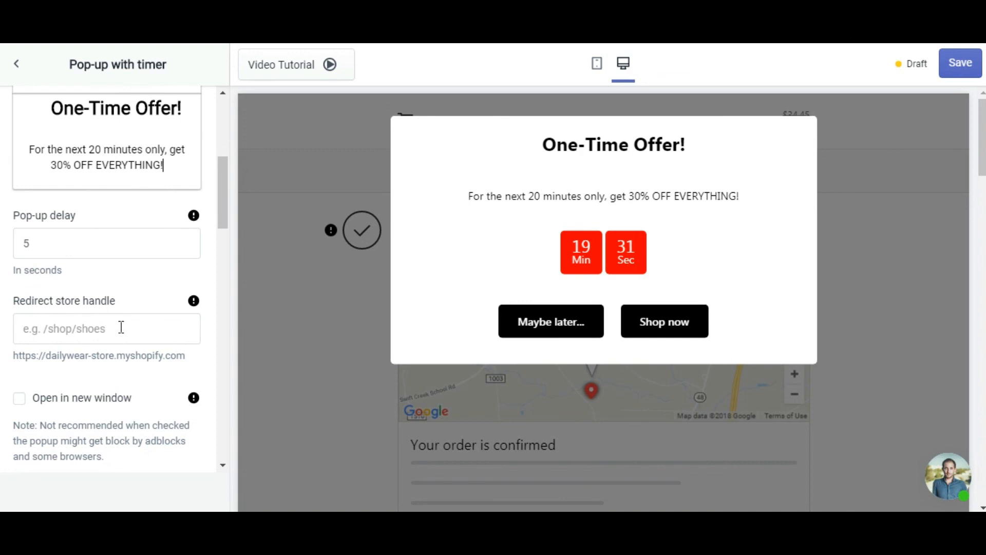
scroll(122, 327, "down", 3)
scroll(102, 334, "down", 1)
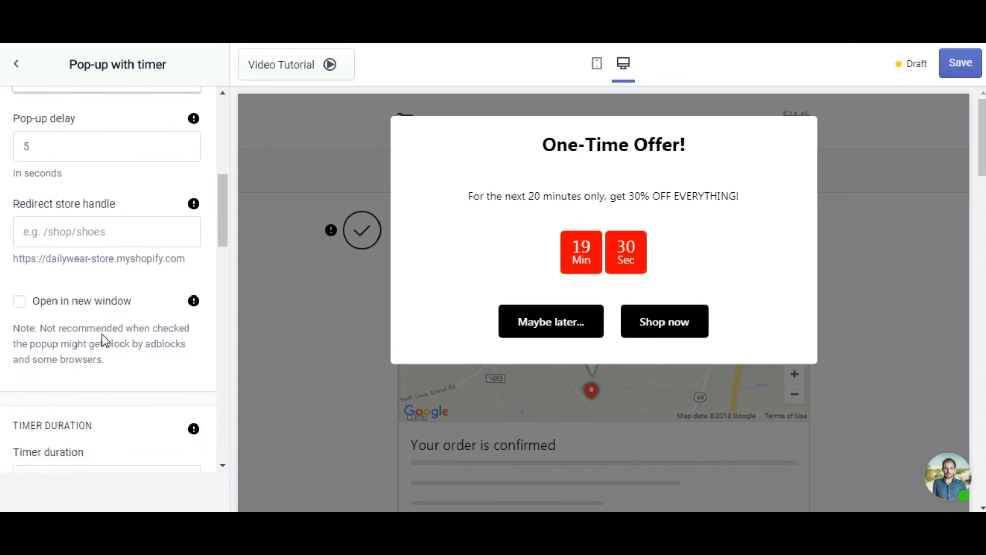
scroll(102, 334, "down", 10)
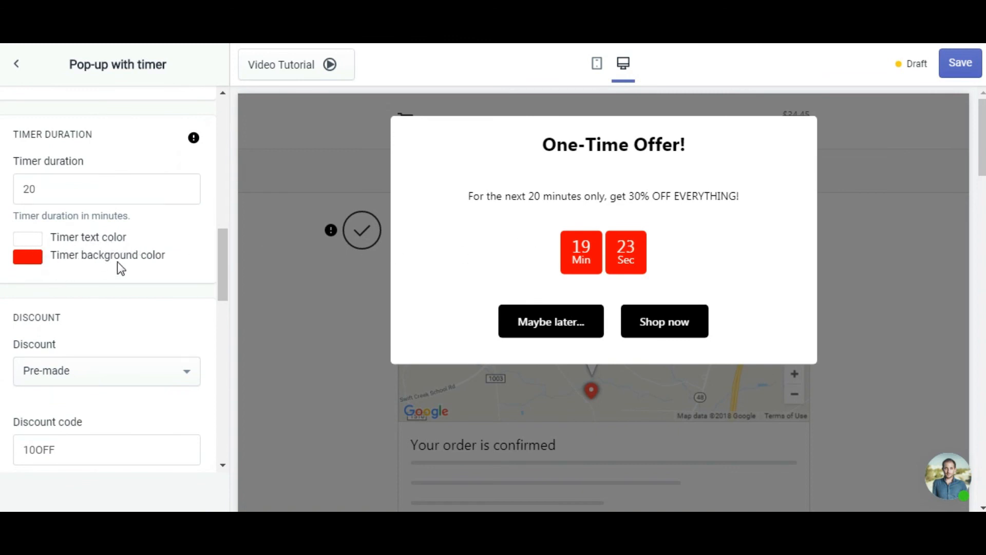
scroll(155, 263, "down", 2)
scroll(155, 263, "down", 2)
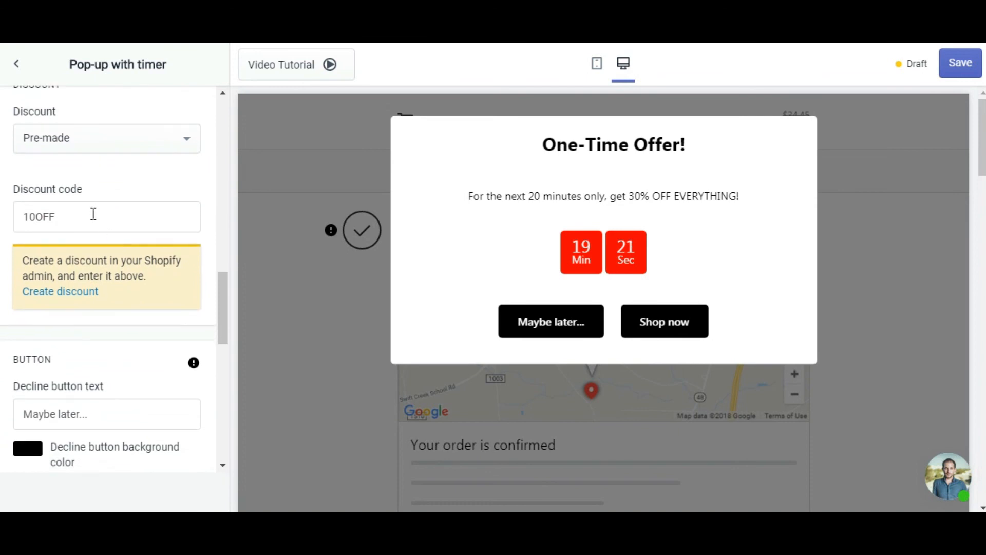
scroll(130, 257, "down", 1)
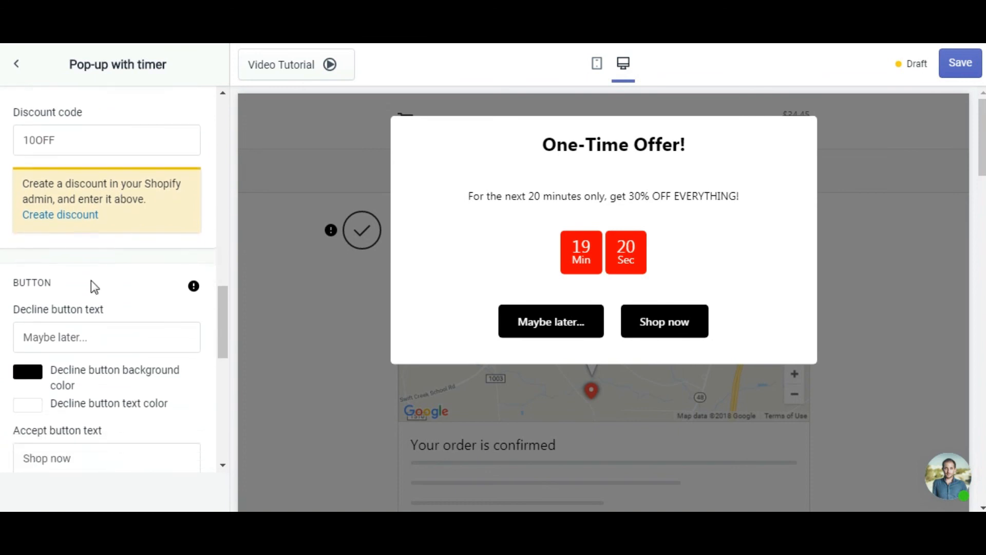
scroll(76, 329, "down", 3)
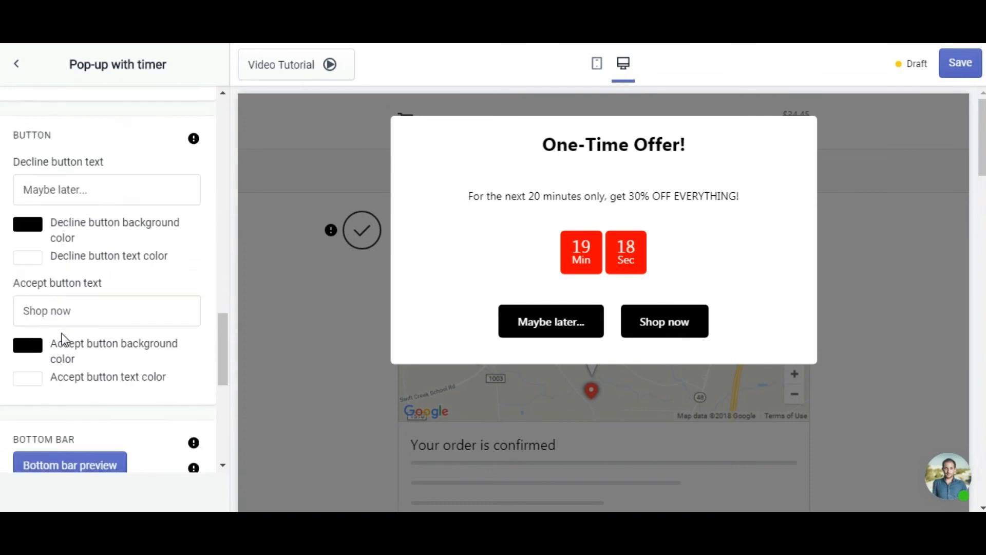
scroll(74, 349, "down", 1)
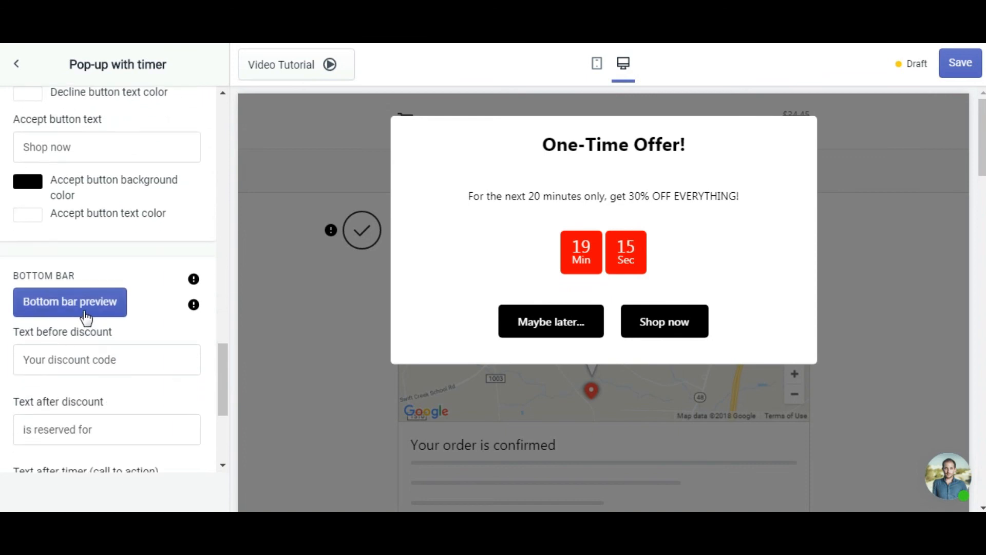
scroll(82, 322, "down", 1)
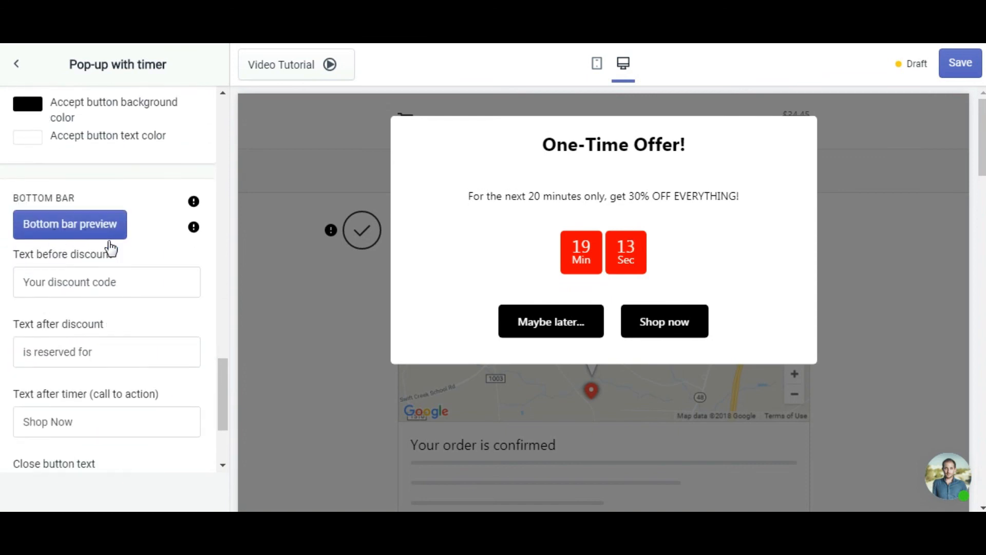
scroll(110, 257, "down", 2)
scroll(104, 315, "up", 10)
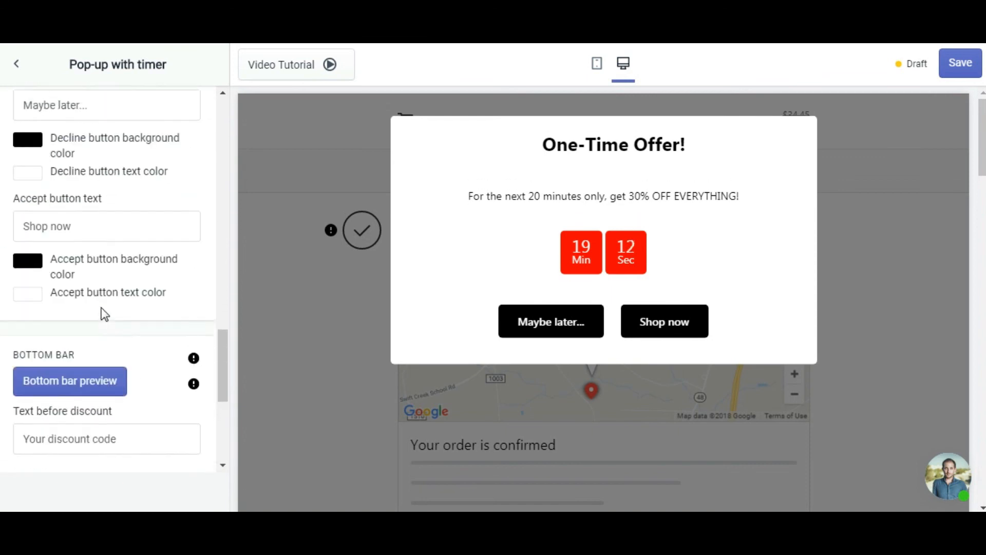
scroll(108, 282, "up", 10)
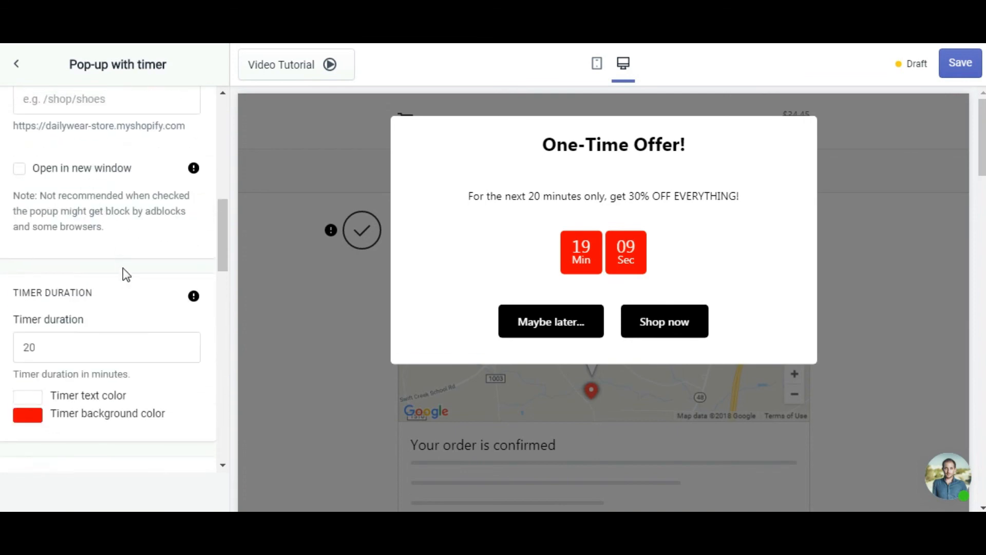